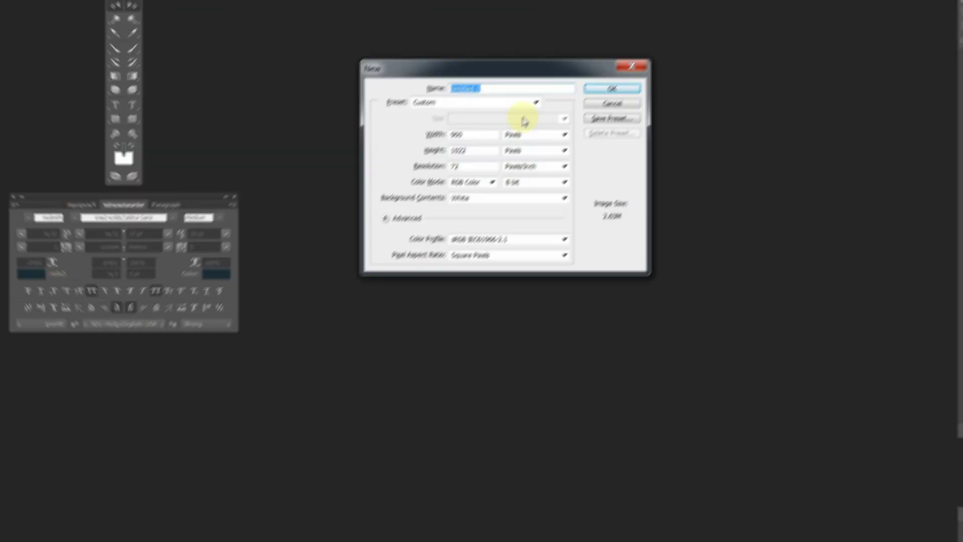
Create a blank A4 International Paper document at 210×297 mm, 300 ppi.
left_click(393, 173)
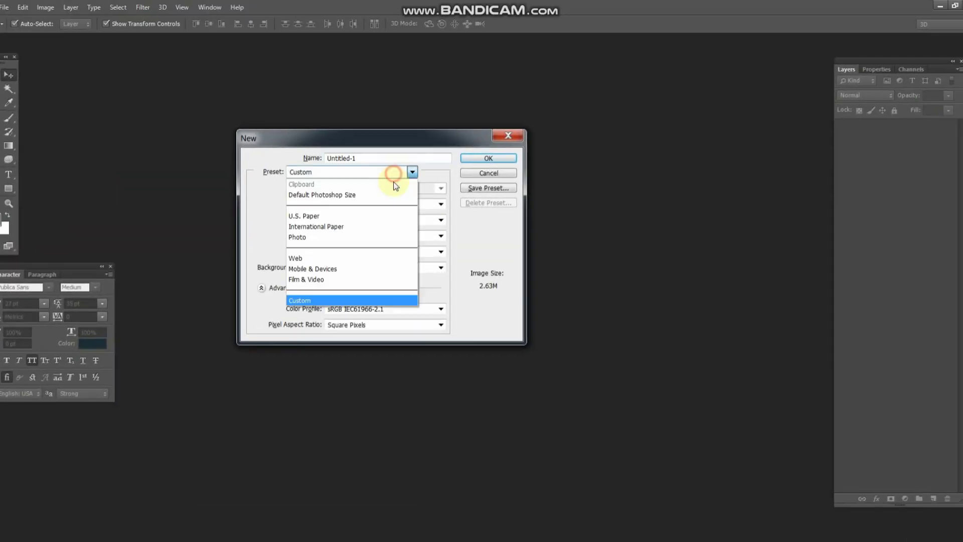
left_click(363, 226)
left_click(499, 158)
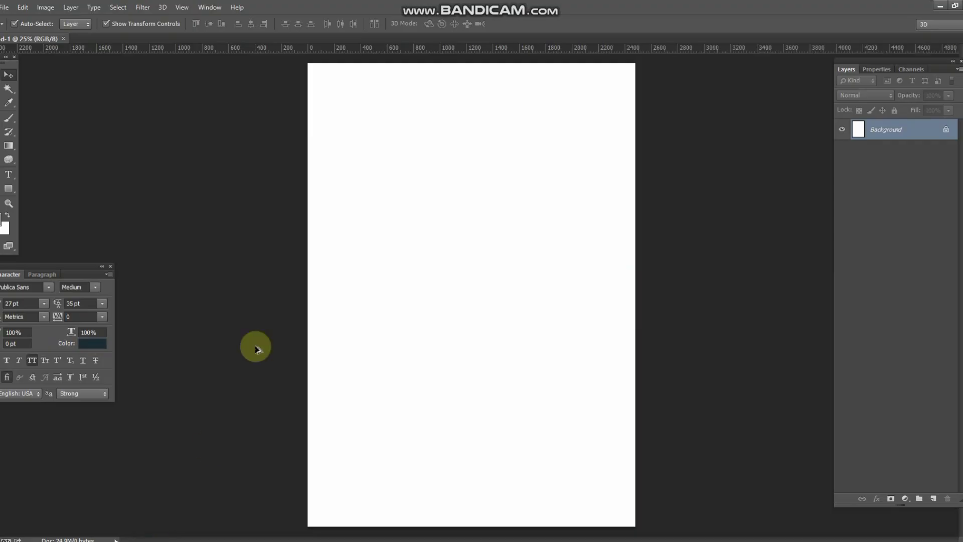
scroll(376, 182, "up", 2)
scroll(499, 166, "up", 1)
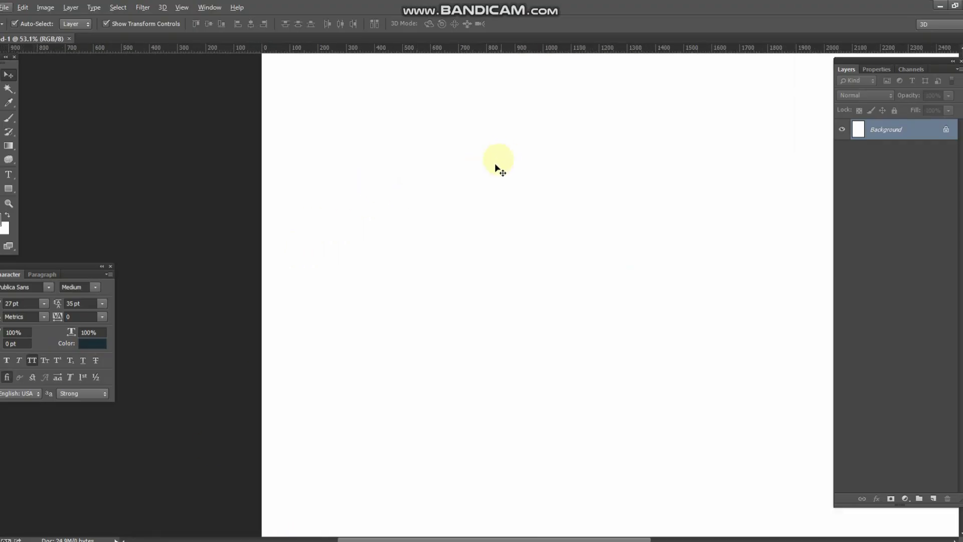
scroll(462, 275, "right", 2)
scroll(456, 254, "up", 3)
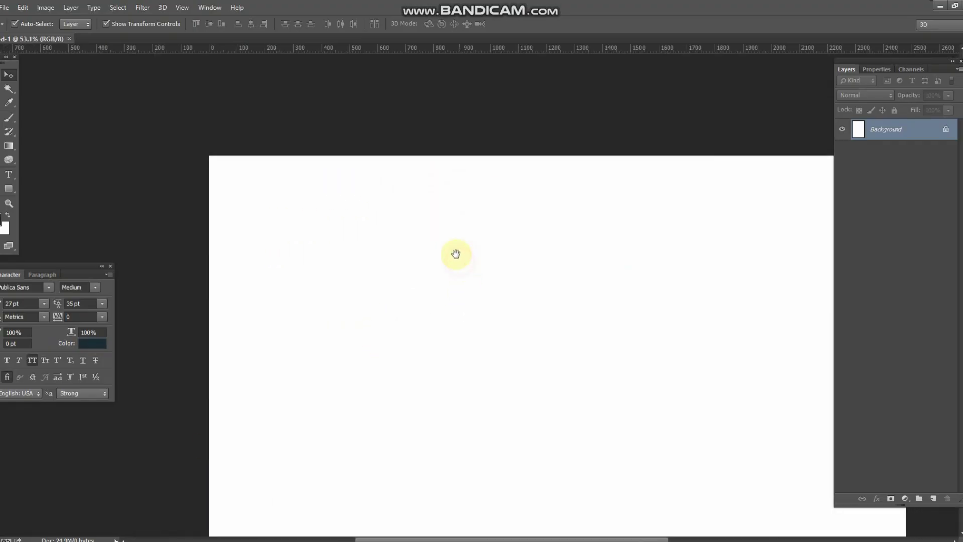
Draw a 126 px helper square and align it to the page's top-left corner.
left_click(9, 189)
left_click_drag(218, 174, 254, 210)
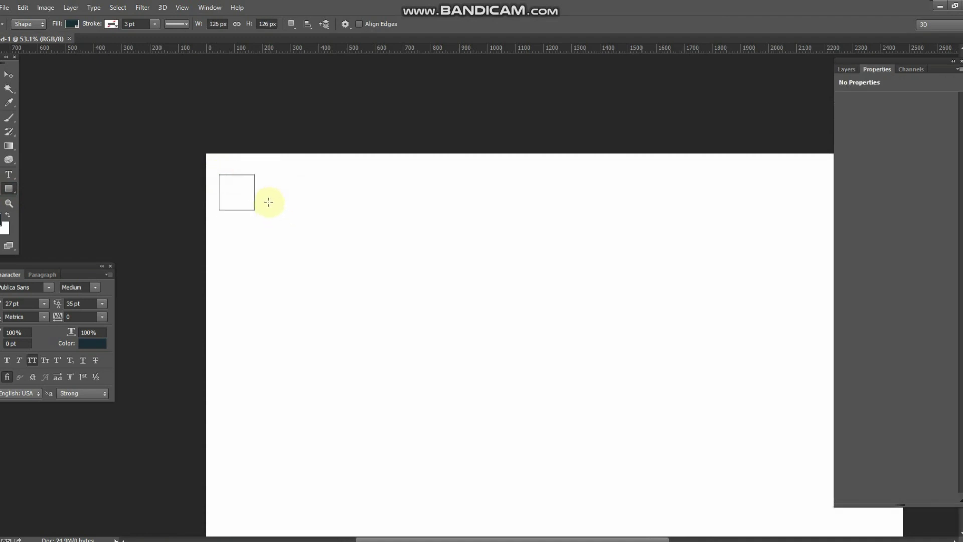
left_click(7, 76)
key("ctrl+a")
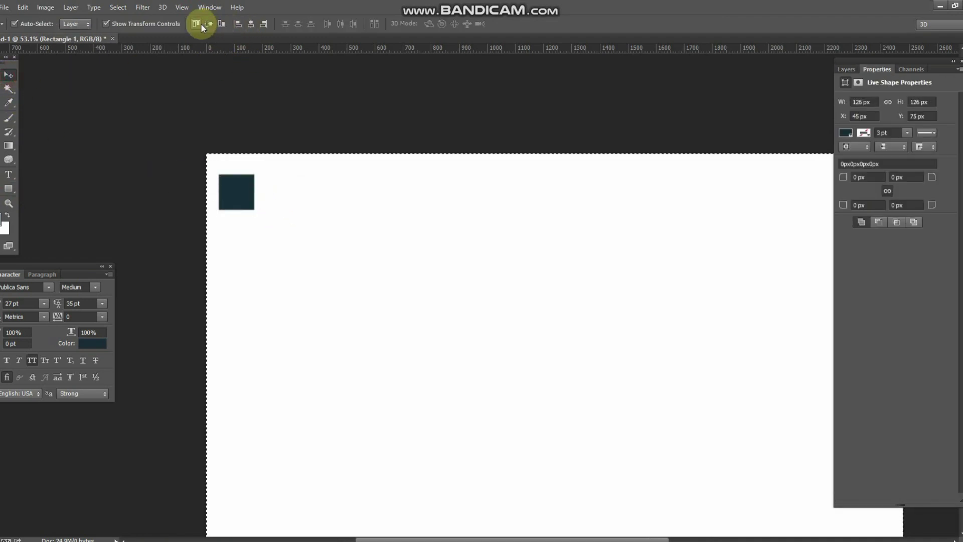
left_click(238, 24)
left_click(200, 24)
key("ctrl+d")
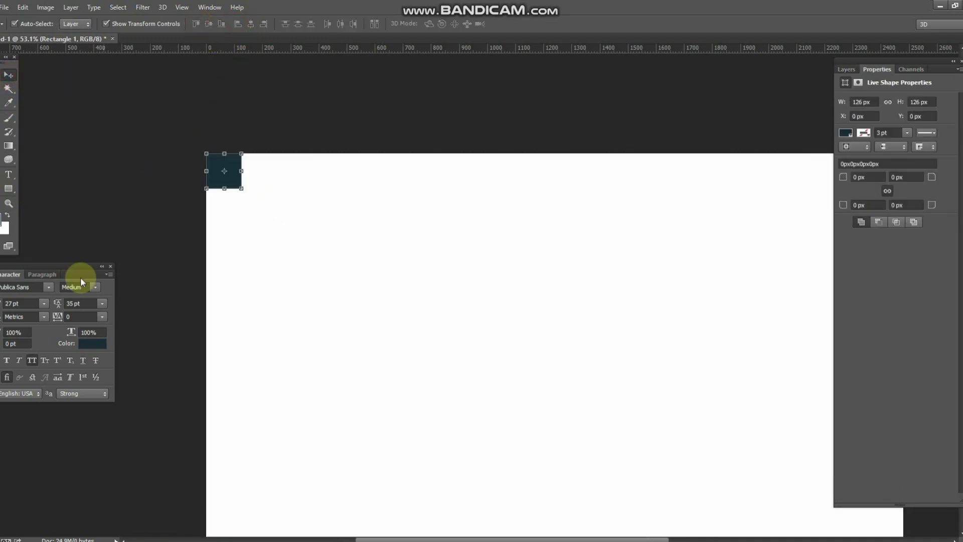
Add the left margin guide, then align the square top-right and add the right guide.
left_click_drag(51, 375, 241, 221)
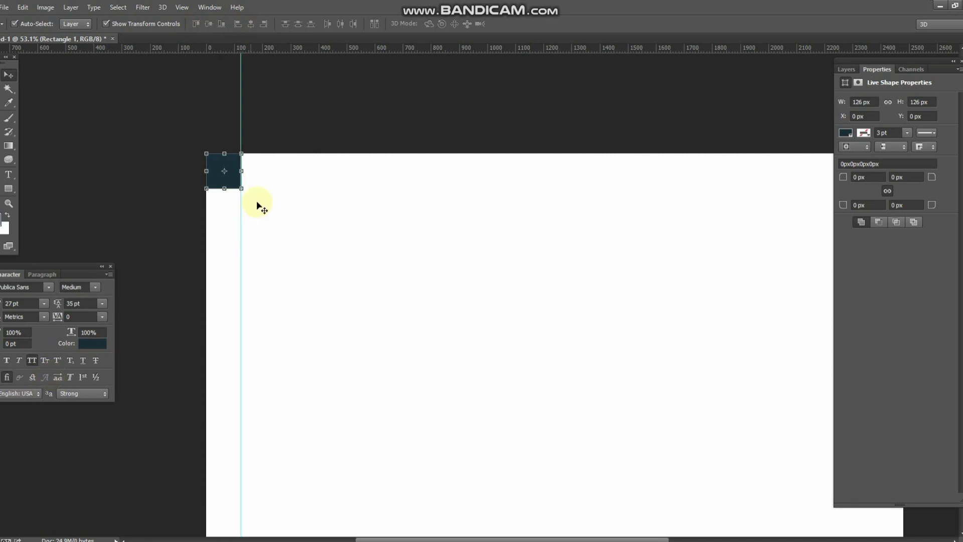
left_click(263, 23)
left_click_drag(652, 222, 485, 236)
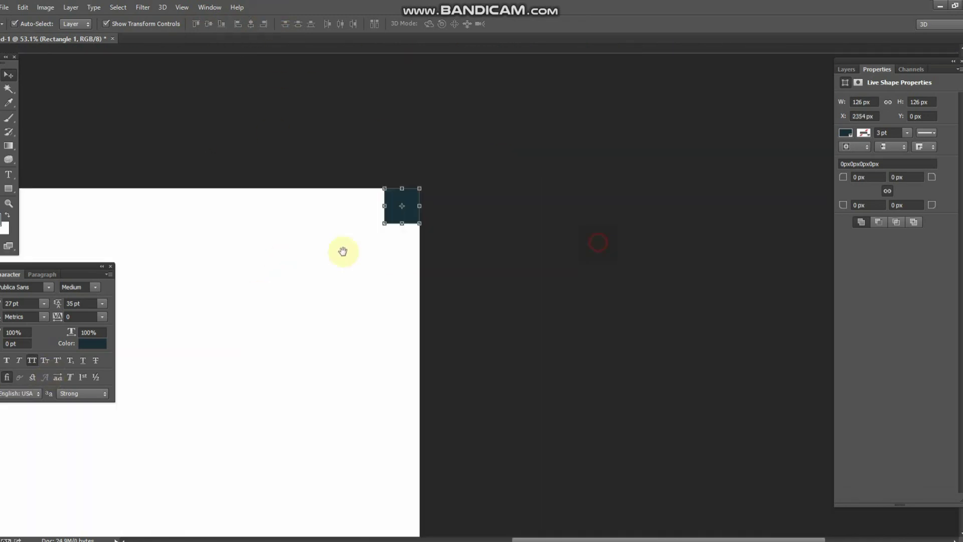
left_click_drag(362, 260, 467, 253)
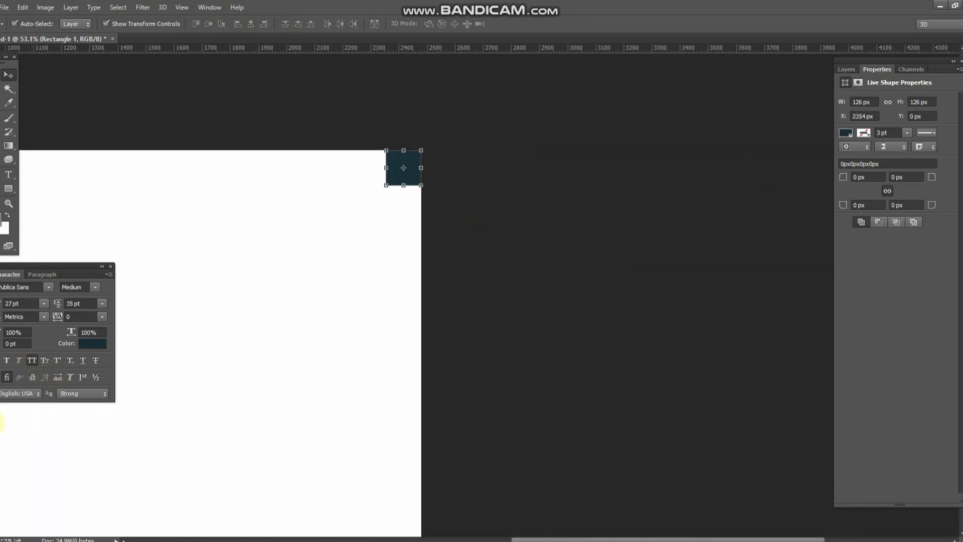
left_click_drag(3, 413, 386, 191)
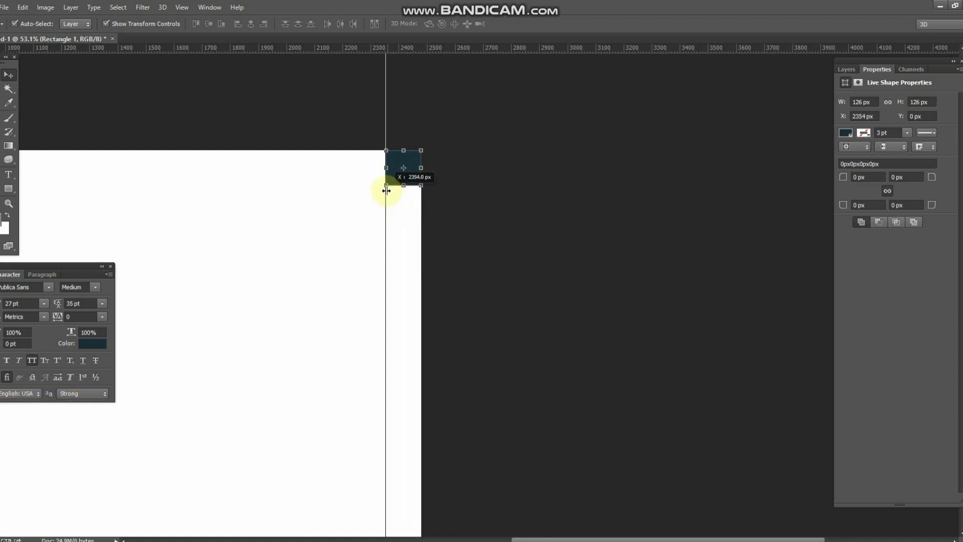
Align the square to the bottom edge and add the bottom margin guide at its top.
key("ctrl+a")
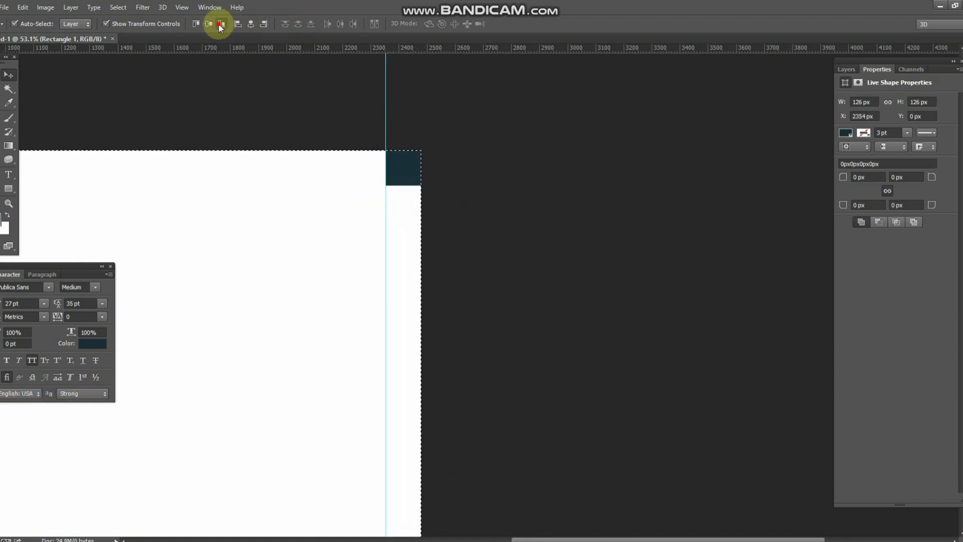
left_click(220, 24)
key("ctrl+d")
key("ctrl+0")
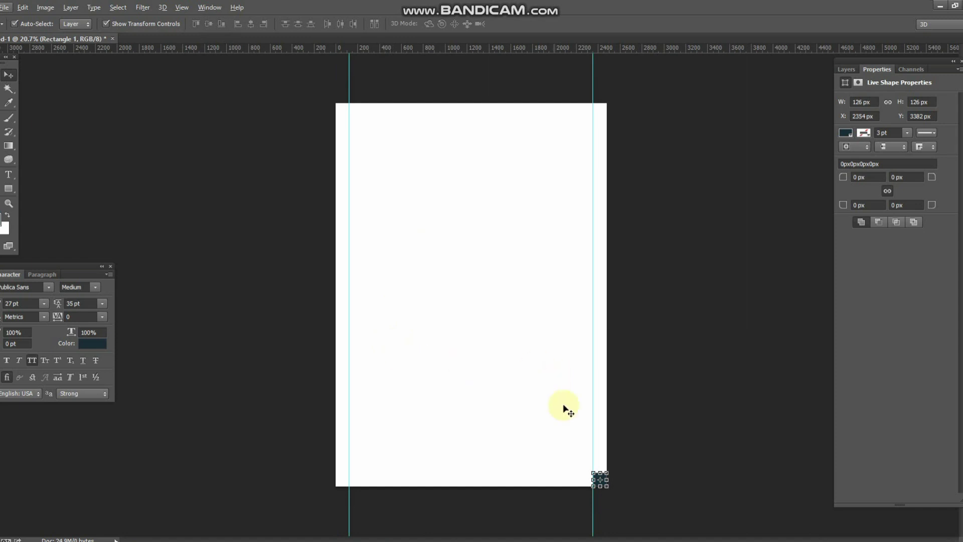
scroll(600, 424, "up", 3)
scroll(463, 86, "up", 2)
left_click_drag(464, 49, 512, 229)
scroll(528, 216, "down", 4)
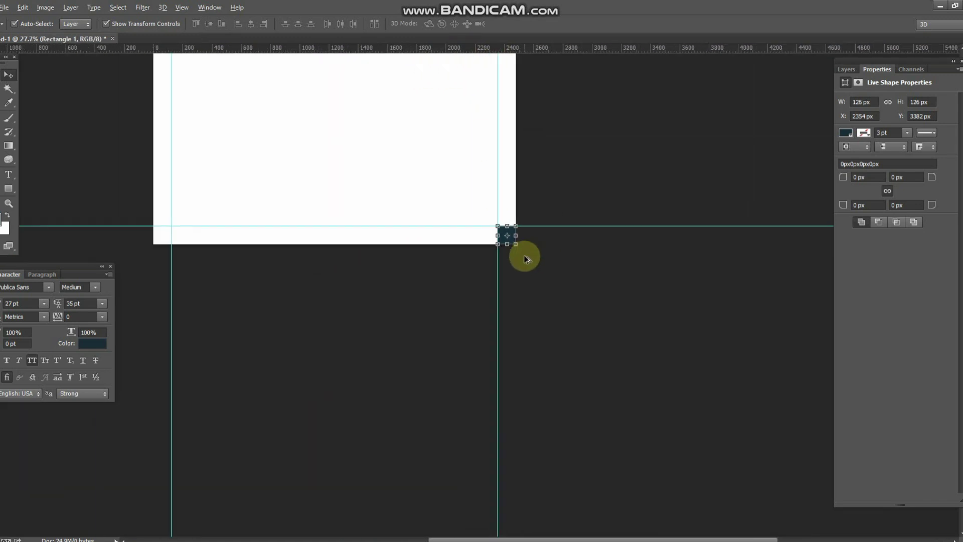
scroll(525, 258, "down", 2)
Realign the square to the top edge and add the top margin guide at its bottom.
key("ctrl+a")
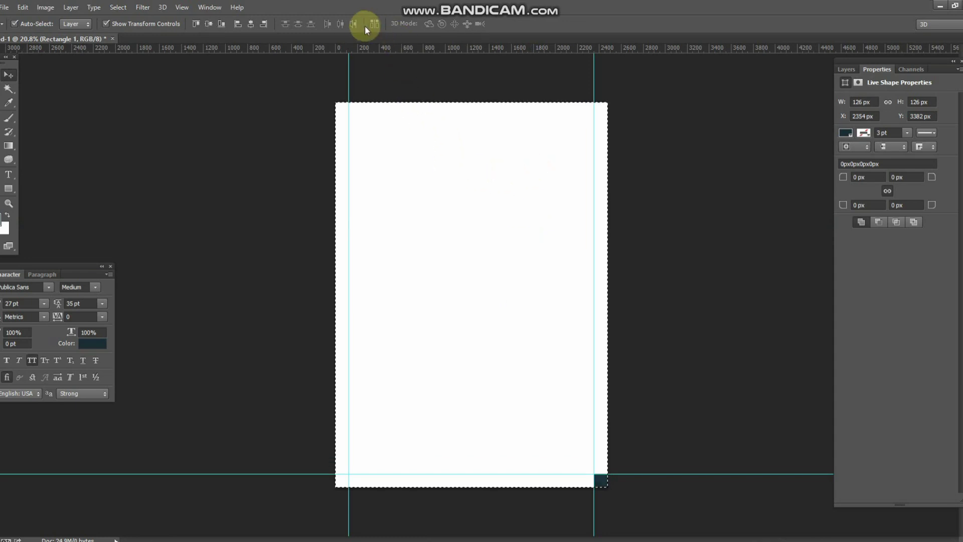
left_click(195, 25)
key("ctrl+d")
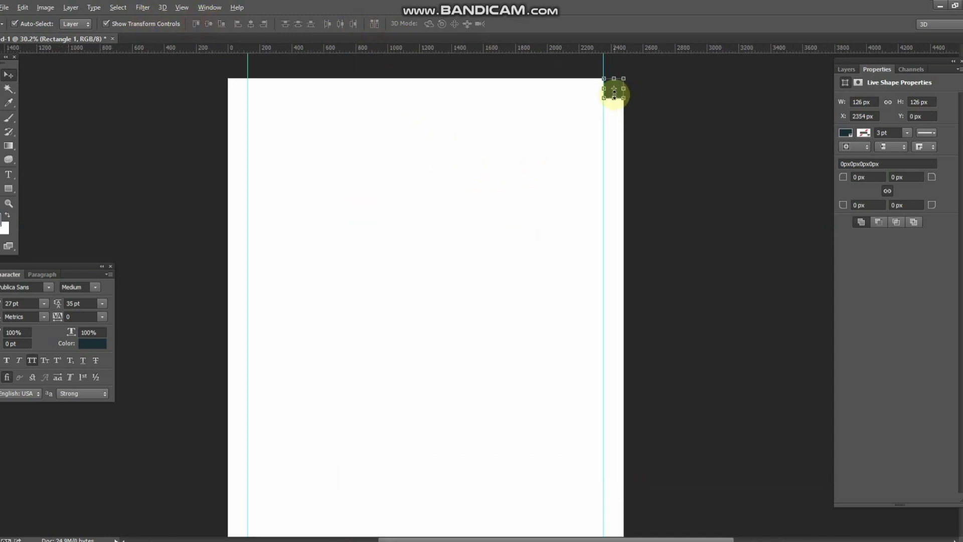
scroll(618, 86, "up", 5)
left_click_drag(578, 52, 617, 133)
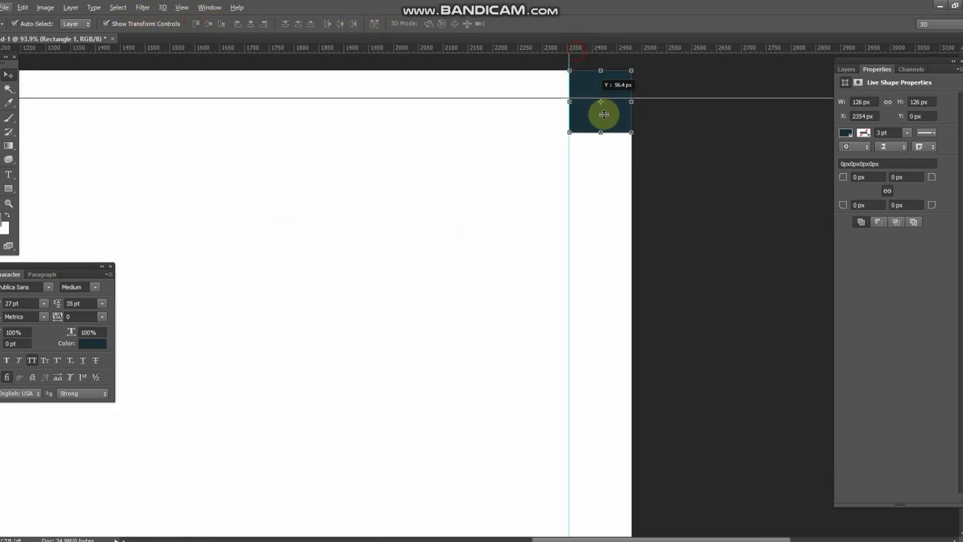
Delete the helper square, leaving only the 126 px margin guides.
left_click(684, 102)
left_click(597, 104)
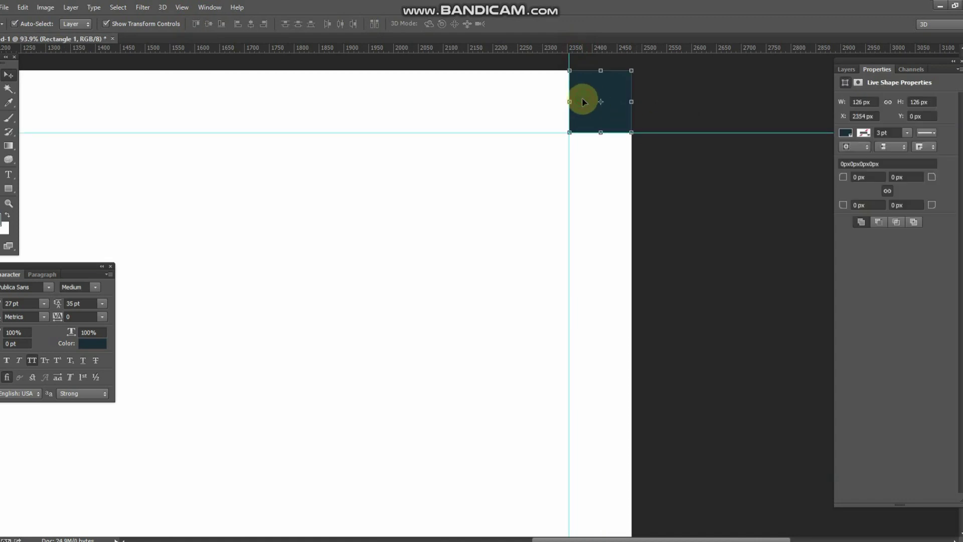
key("Delete")
scroll(365, 253, "down", 1)
scroll(365, 253, "down", 4)
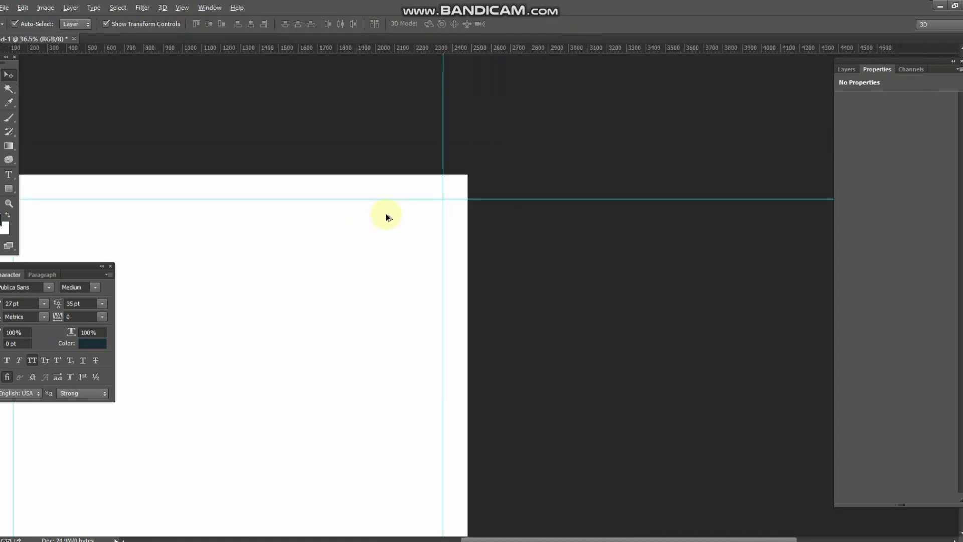
scroll(387, 214, "down", 2)
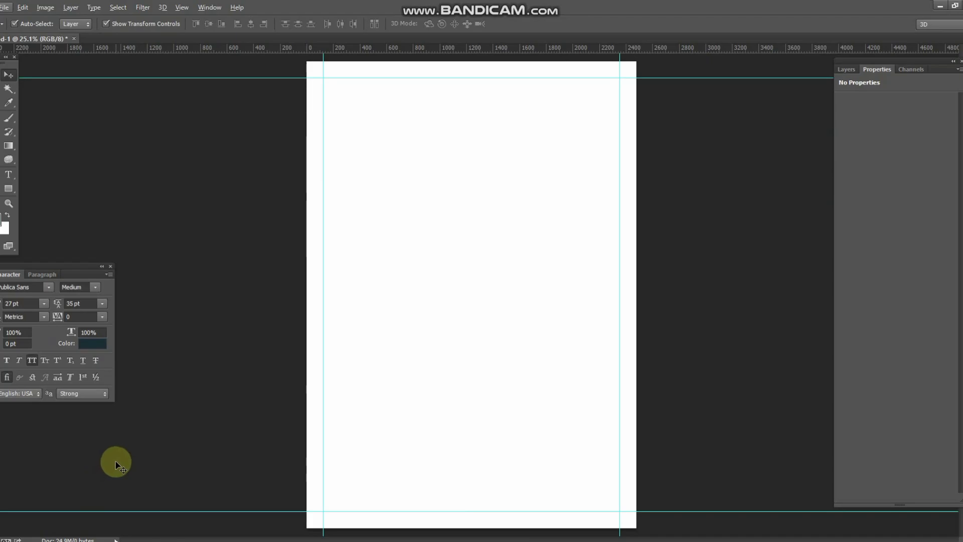
Save the document as the PSD 'Flyer design' in the root of Local Disk (E:).
key("ctrl+s")
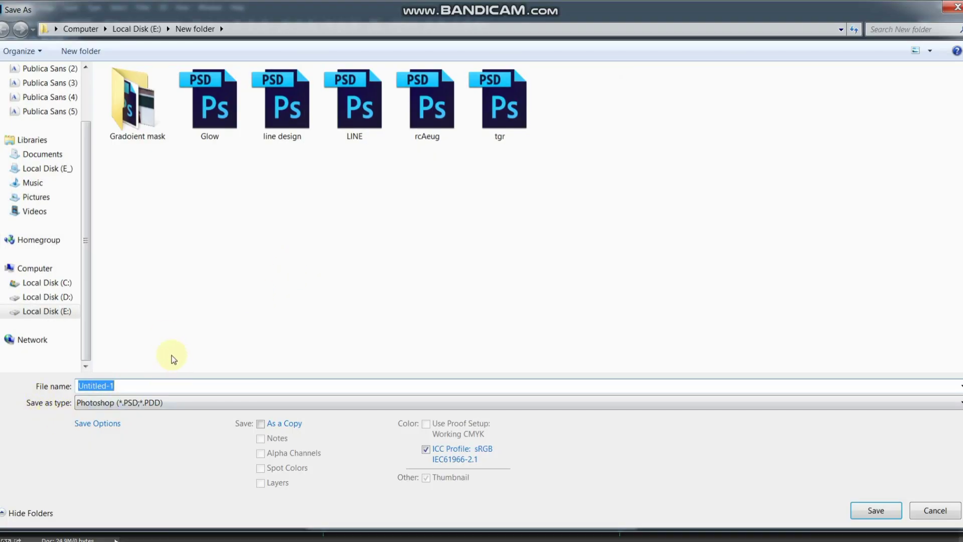
left_click(140, 36)
type("Flyer design")
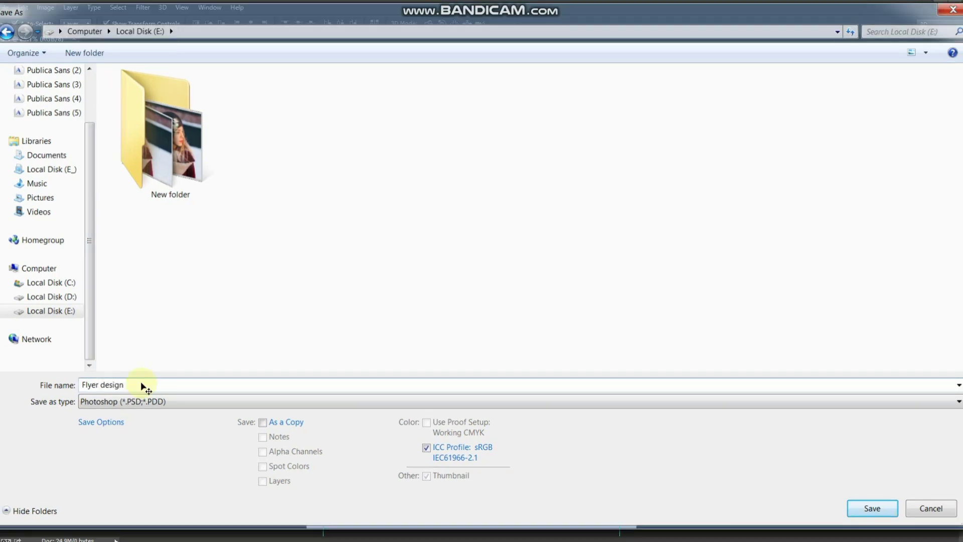
key("Return")
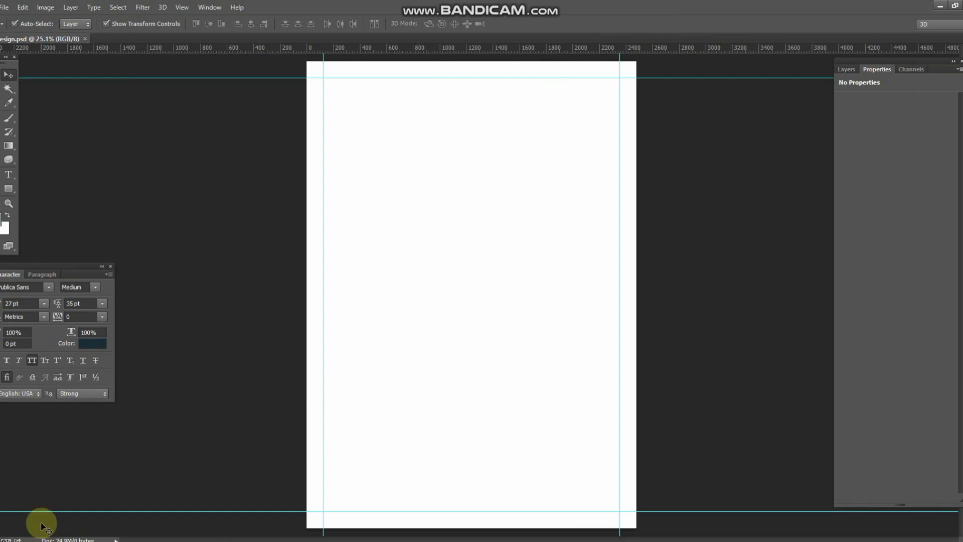
Draw a large dark ellipse circle covering the lower half of the page.
scroll(281, 444, "down", 2)
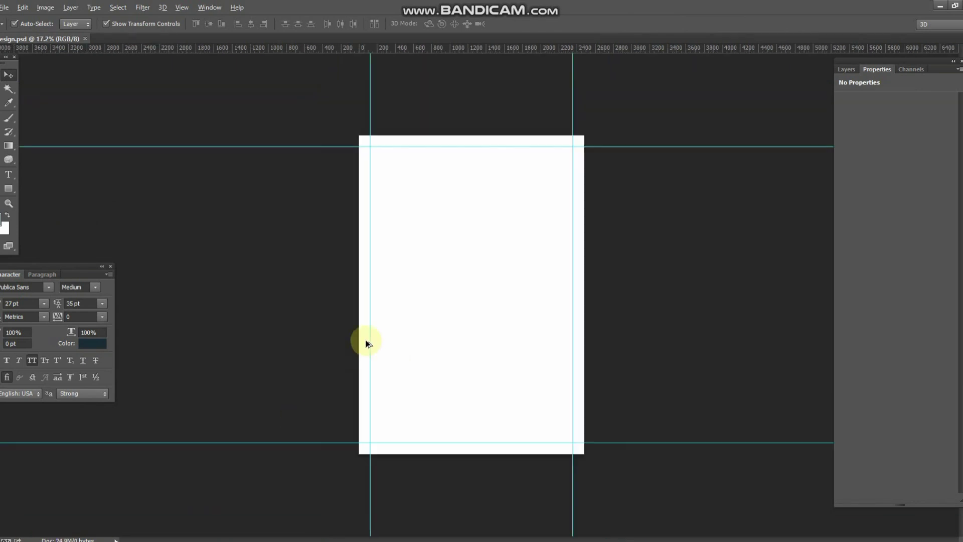
left_click(9, 190)
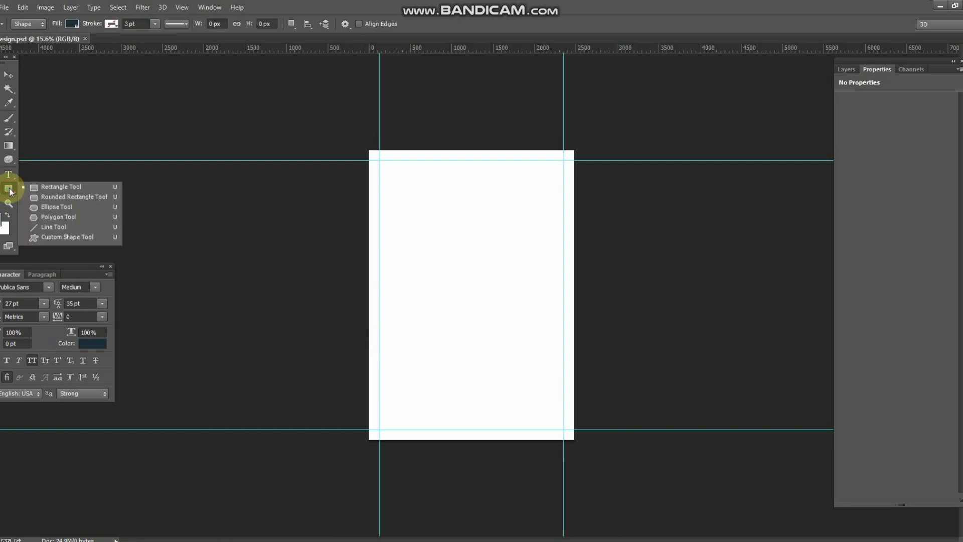
left_click(48, 207)
left_click_drag(319, 268, 568, 477)
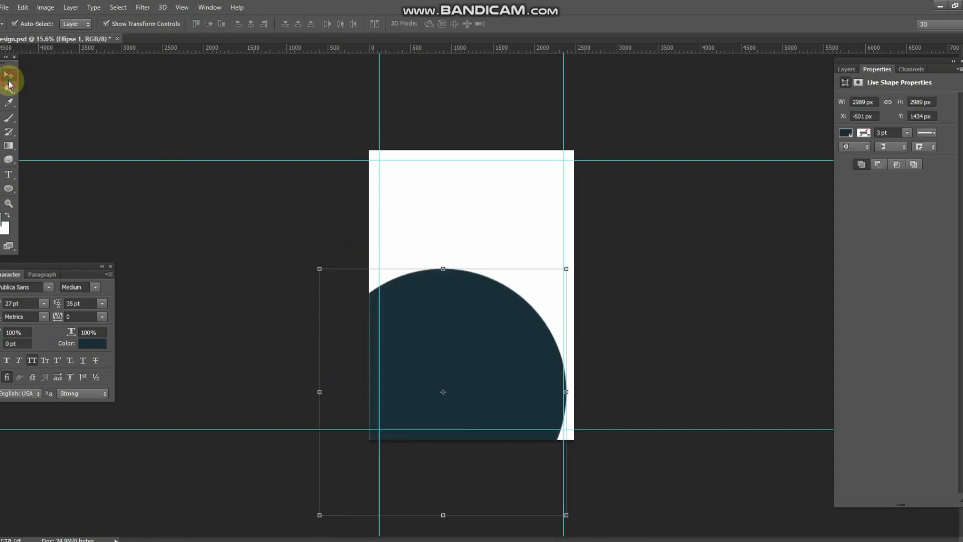
left_click(8, 75)
left_click(35, 537)
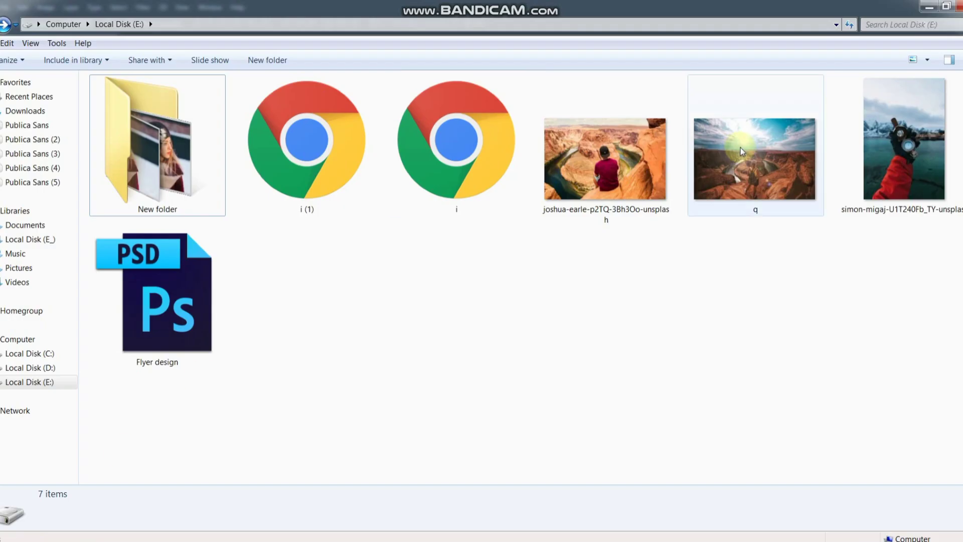
Drag canyon photo q from Explorer onto the flyer and enlarge it over the circle.
left_click_drag(598, 201, 501, 239)
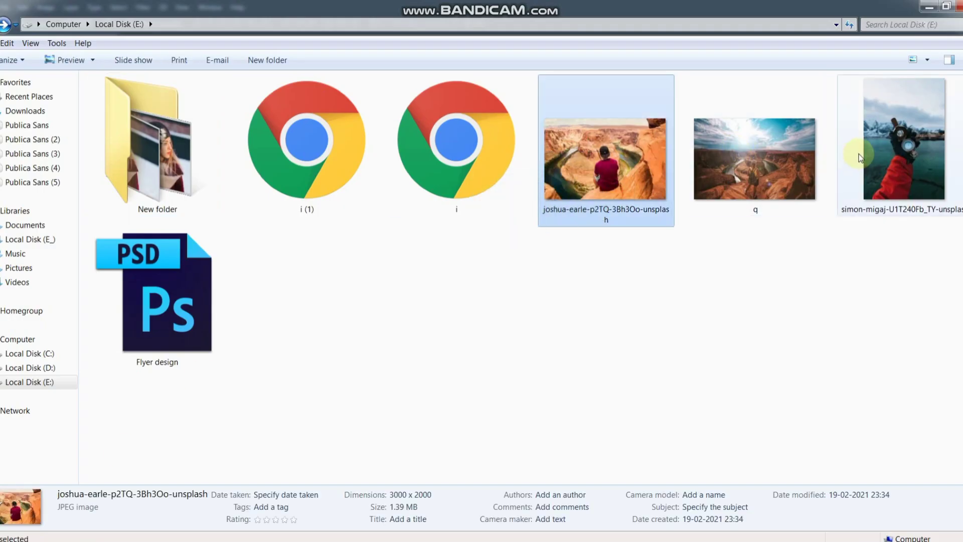
mouse_move(737, 160)
left_mouse_down()
mouse_move(236, 413)
mouse_move(478, 355)
mouse_move(475, 403)
left_mouse_up()
left_click_drag(562, 296, 633, 262)
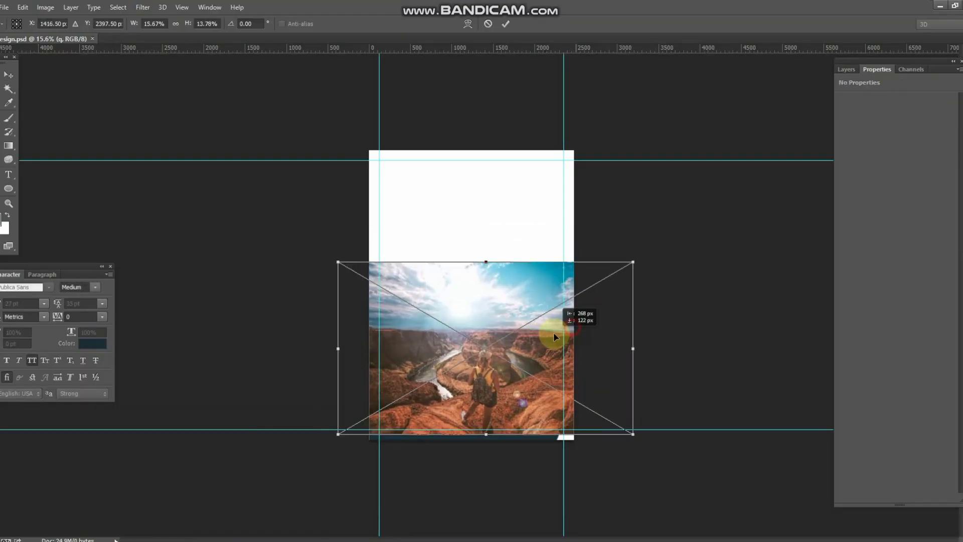
Clip the canyon photo into the dark circle, then shift and slightly enlarge it.
double_click(555, 332)
left_click(848, 69)
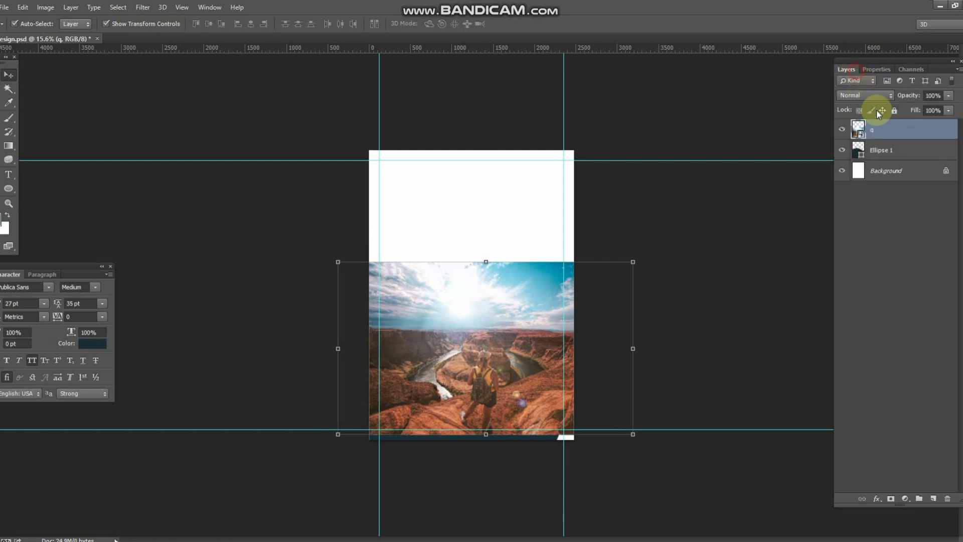
left_click(883, 140, "alt")
left_click_drag(484, 339, 480, 345)
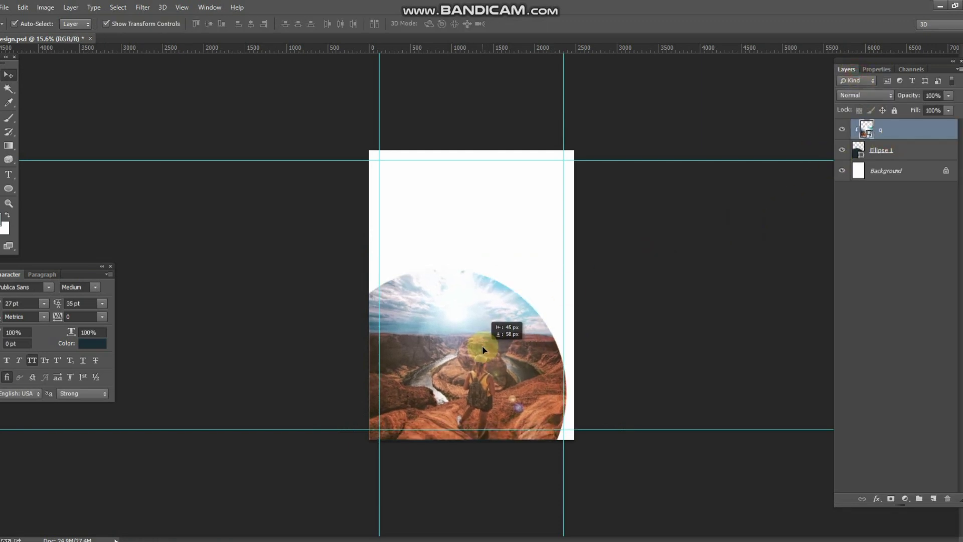
left_click_drag(622, 445, 636, 447)
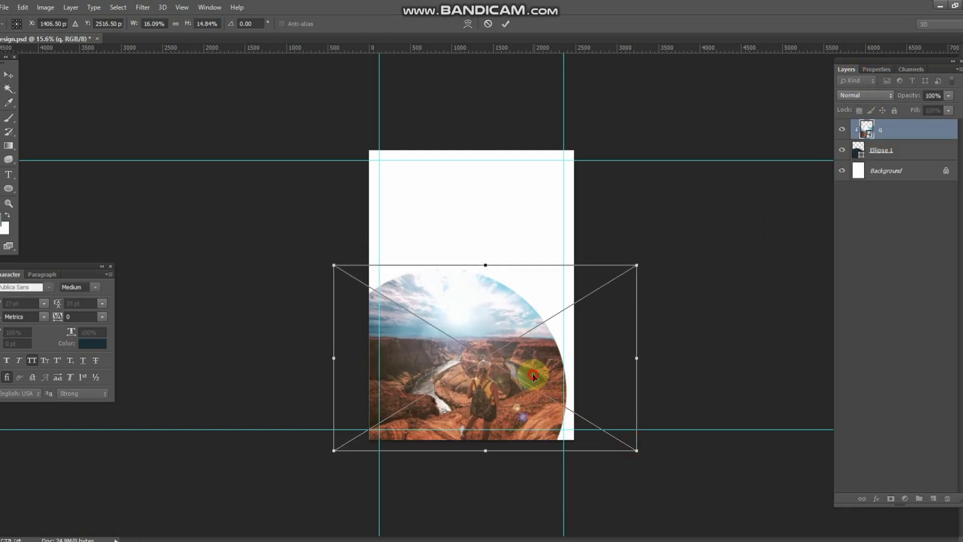
key("Return")
scroll(528, 385, "up", 3)
left_click_drag(527, 386, 464, 264)
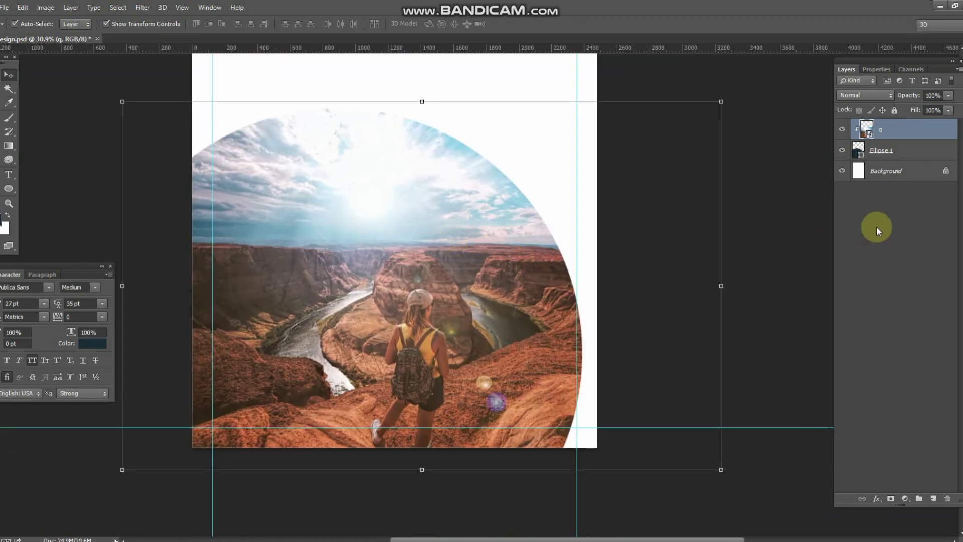
Rasterize the photo layer and darken its midtones to 0.74 with Levels.
right_click(903, 131)
left_click(733, 201)
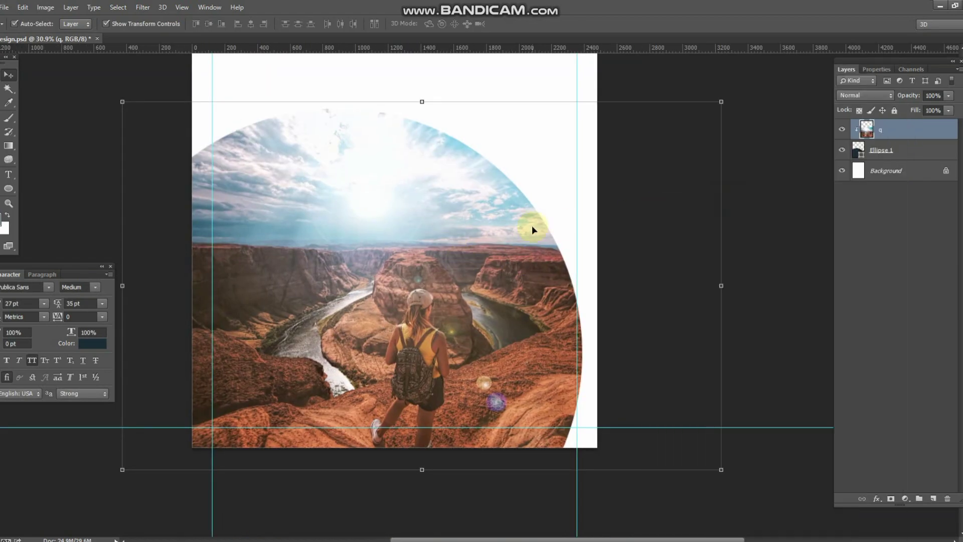
key("ctrl+l")
left_click_drag(815, 321, 827, 321)
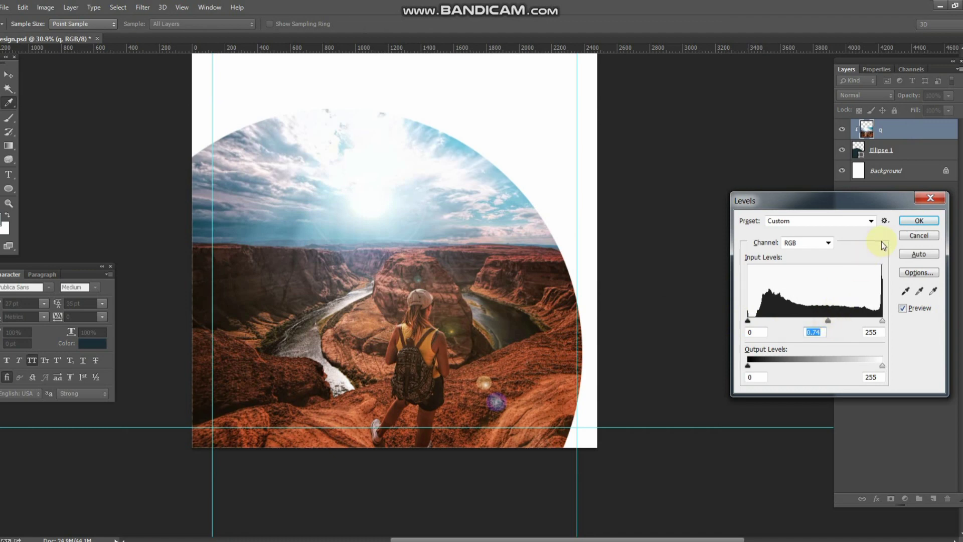
left_click(914, 222)
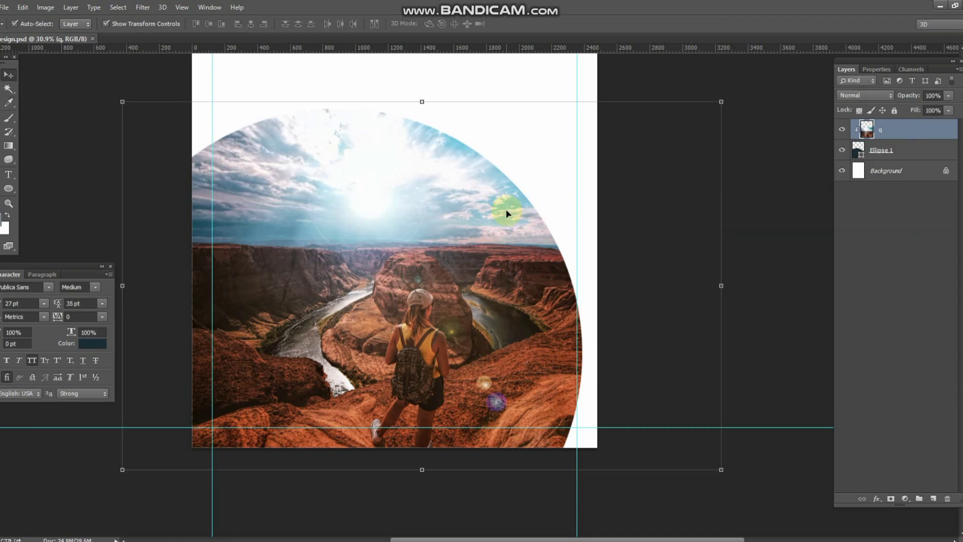
scroll(456, 227, "down", 2)
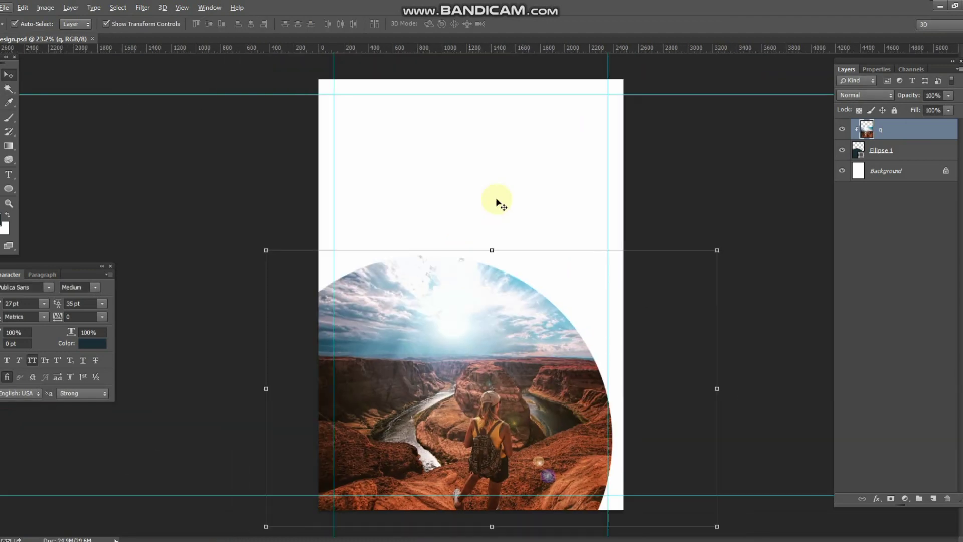
Draw a dark navy circle bleeding off the top-right corner and duplicate it alongside.
left_click(639, 166)
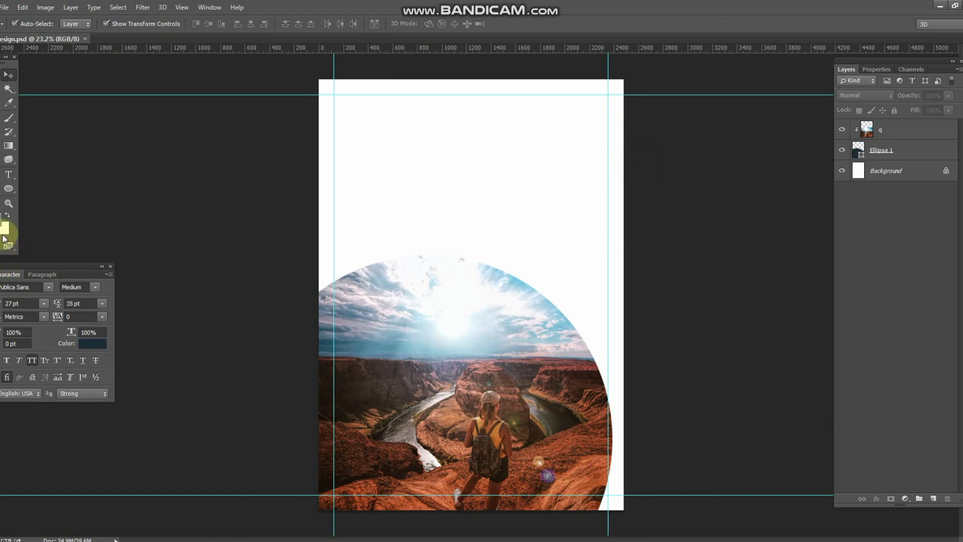
left_click(11, 193)
left_click(57, 208)
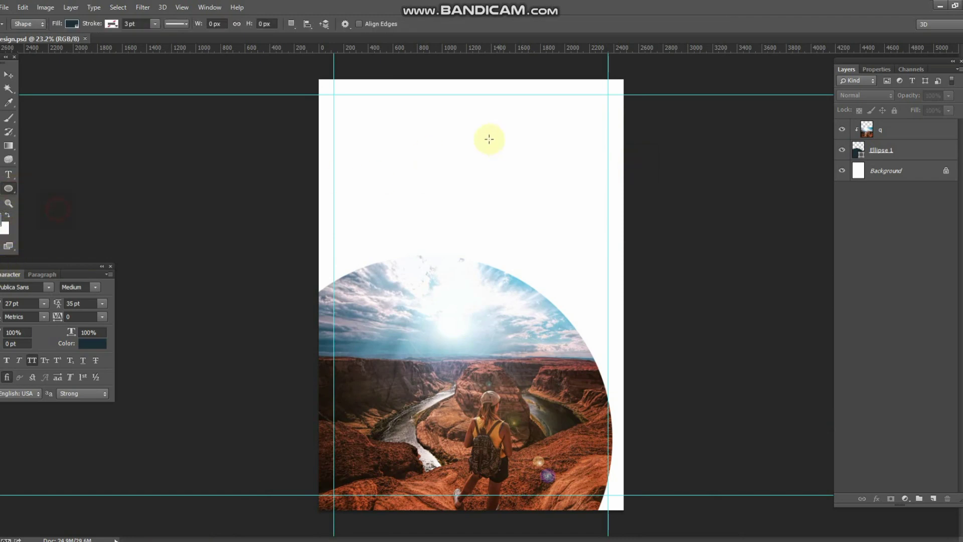
left_click_drag(453, 81, 596, 224)
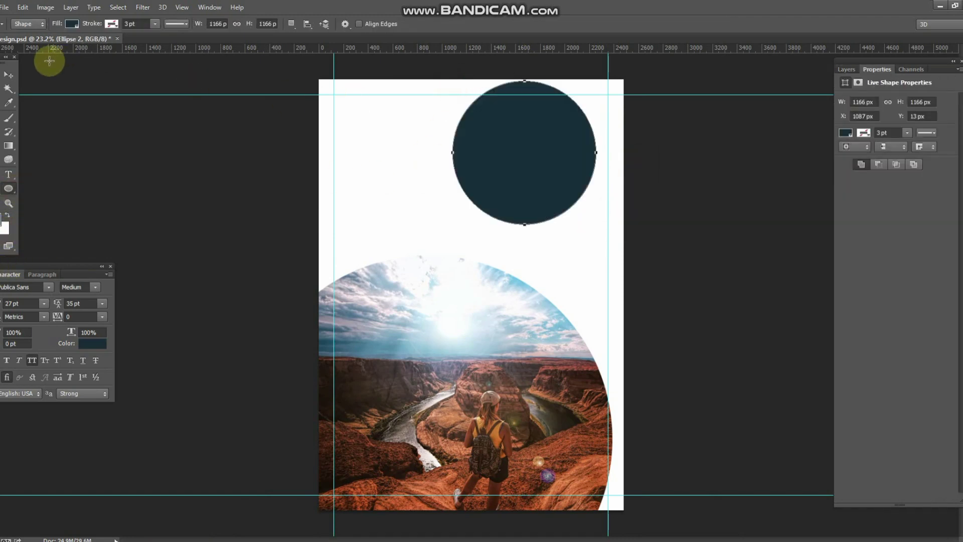
left_click(10, 76)
left_click_drag(532, 148, 588, 123)
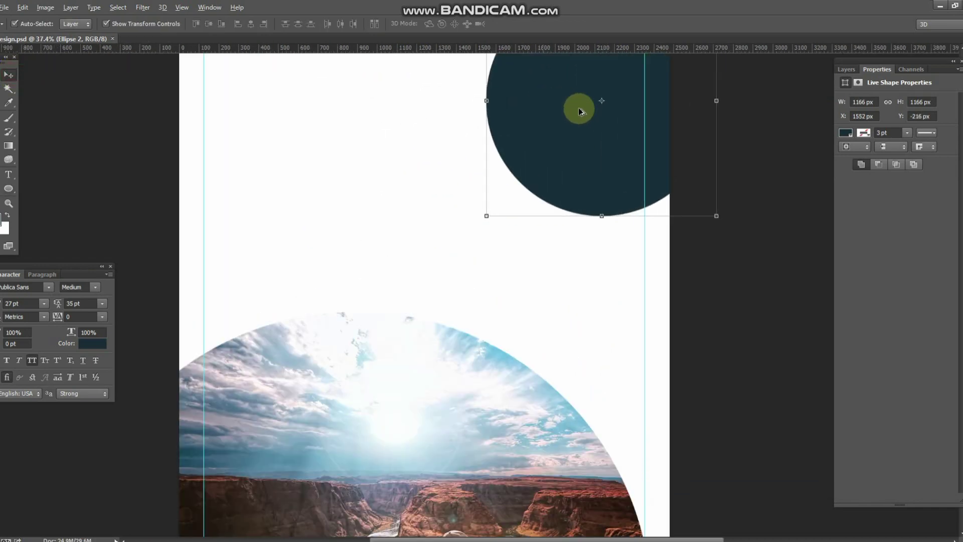
scroll(557, 138, "up", 3)
left_click_drag(545, 158, 468, 229)
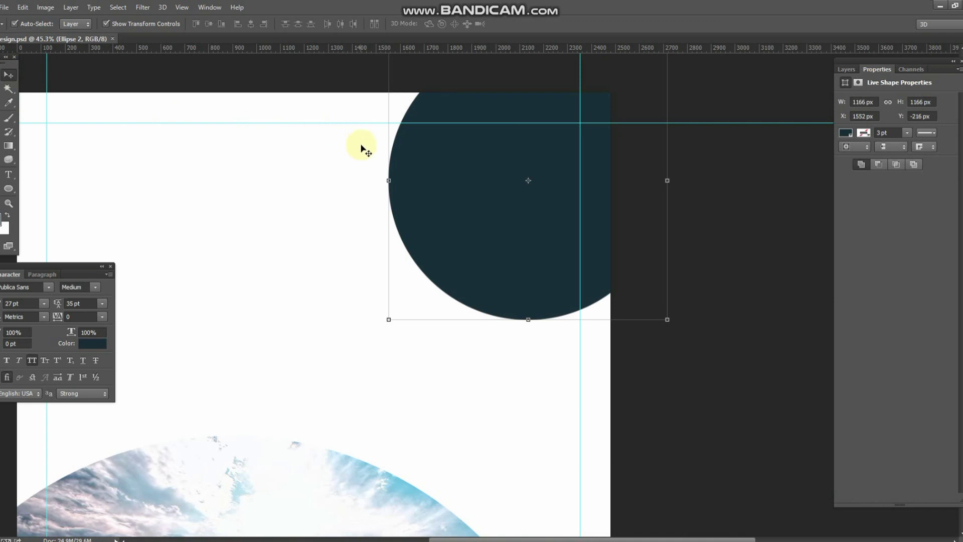
left_click_drag(321, 166, 231, 204)
left_click_drag(492, 179, 237, 273)
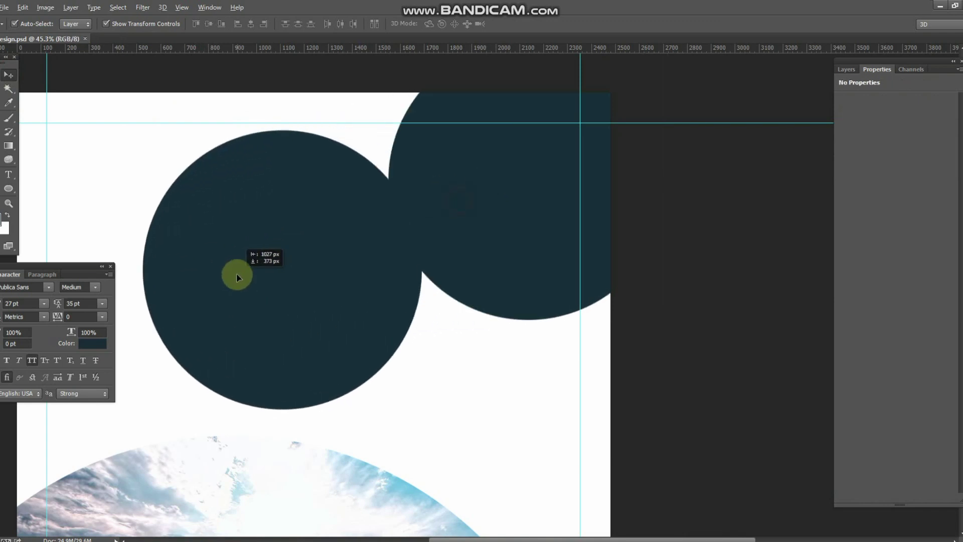
Fill the duplicate circle with orange.
left_click(8, 102)
left_click(3, 218)
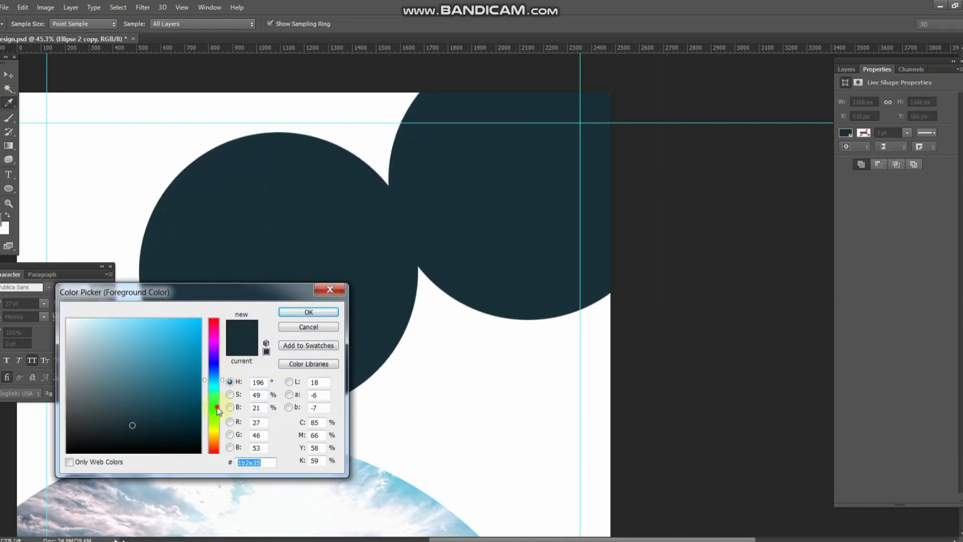
left_click_drag(217, 411, 214, 438)
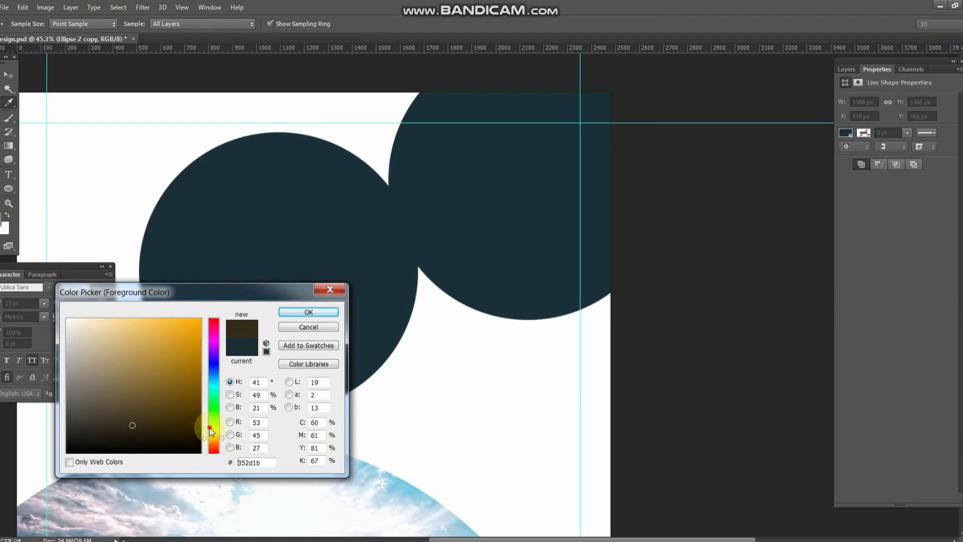
left_click_drag(210, 430, 214, 445)
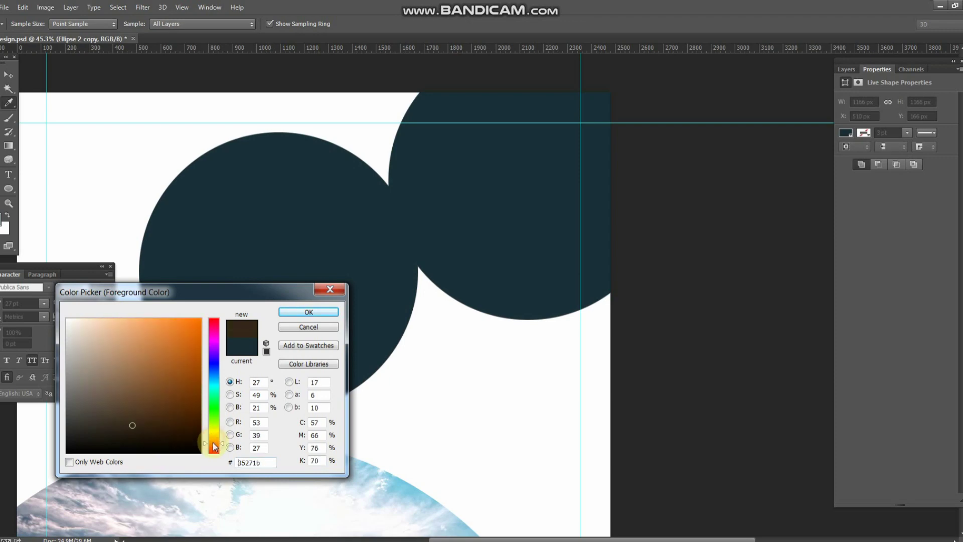
left_click(284, 312)
key("v")
key("alt+BackSpace")
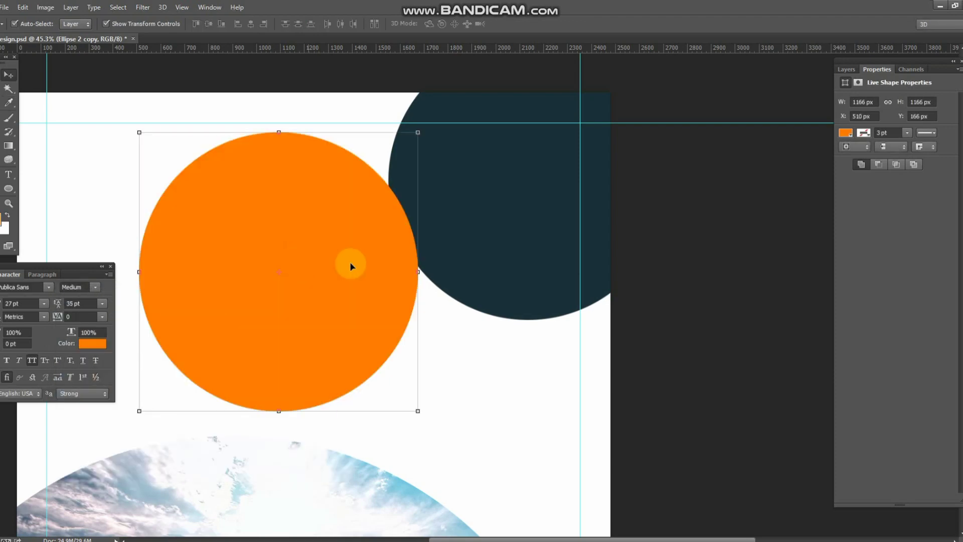
Move the orange circle over the navy one, enlarge it, and send it behind.
left_click_drag(351, 266, 543, 201)
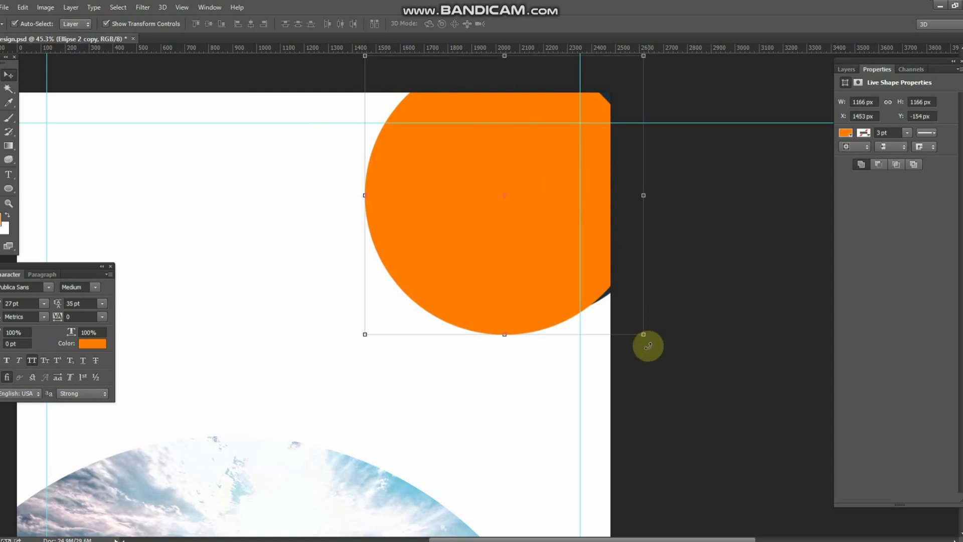
left_click_drag(648, 345, 682, 380)
left_click_drag(575, 272, 572, 260)
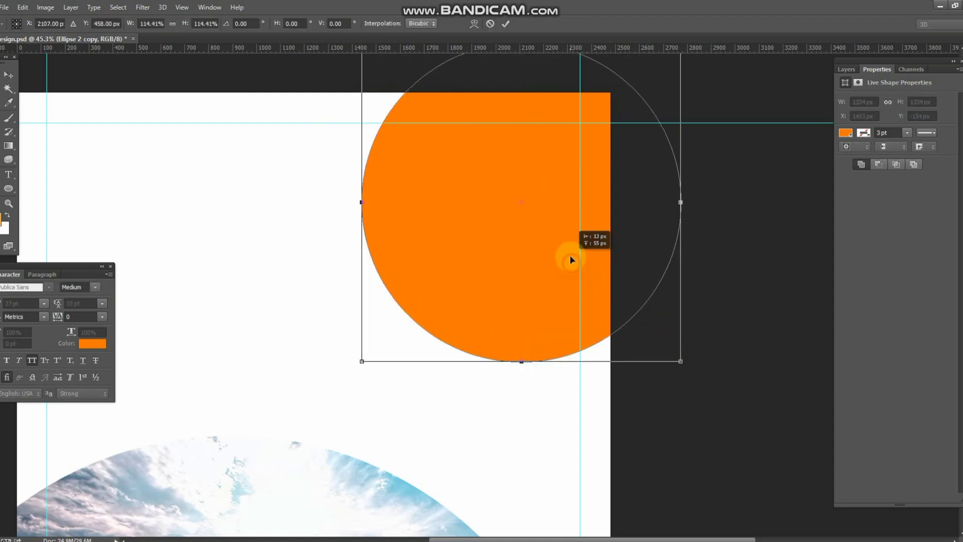
key("Return")
key("ctrl+bracketleft")
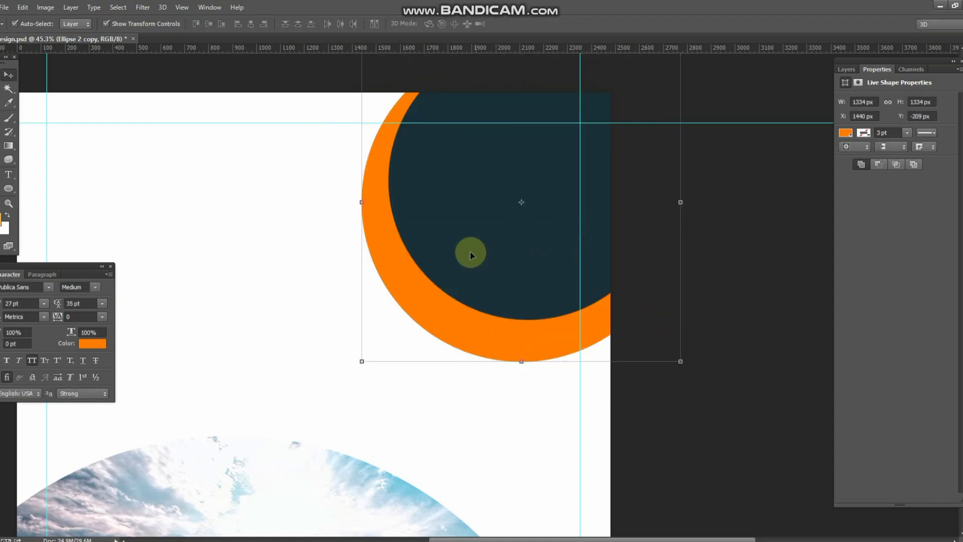
Centre-align the navy and orange circles and enlarge the orange ring around it.
left_click(470, 254)
left_click(420, 295)
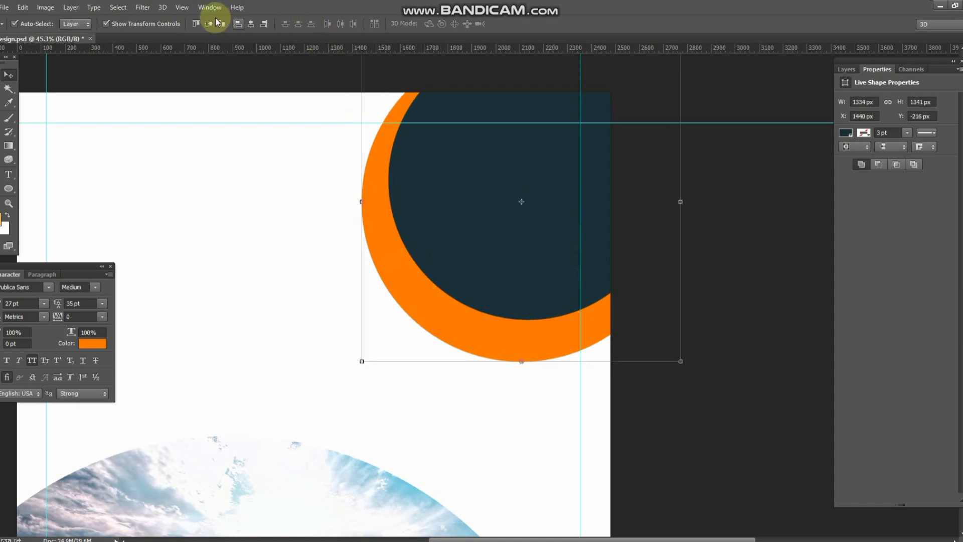
left_click(252, 25)
left_click(208, 24)
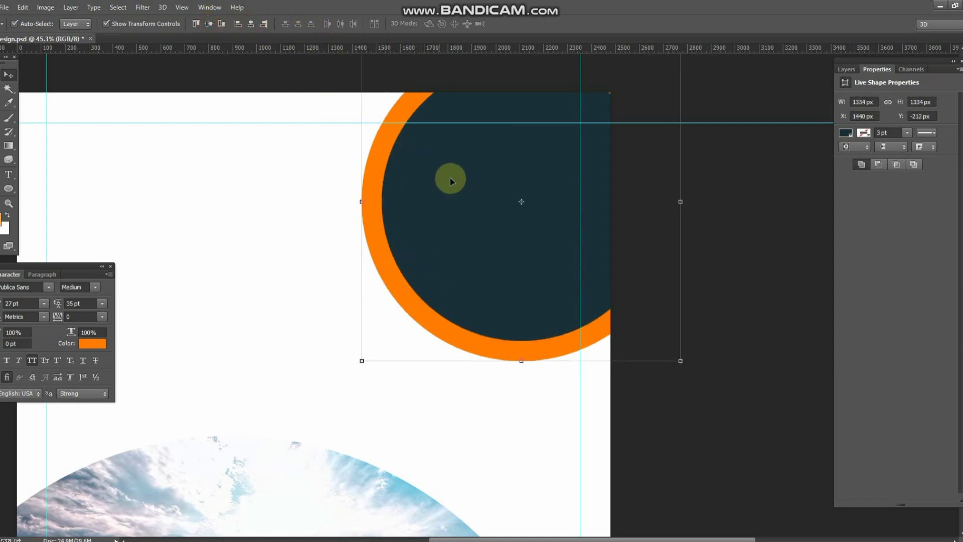
left_click(708, 202)
left_click(388, 260)
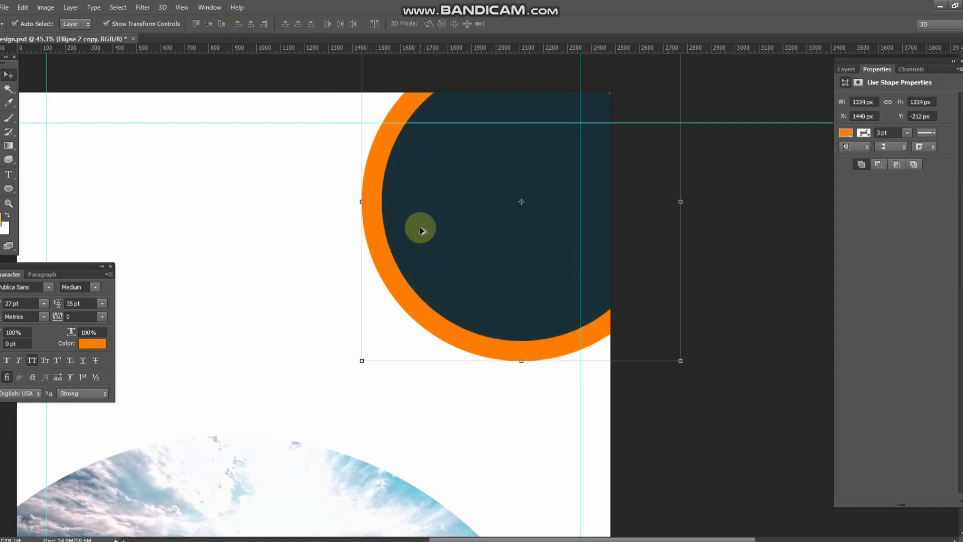
key("ctrl+0")
left_click_drag(681, 208, 699, 227)
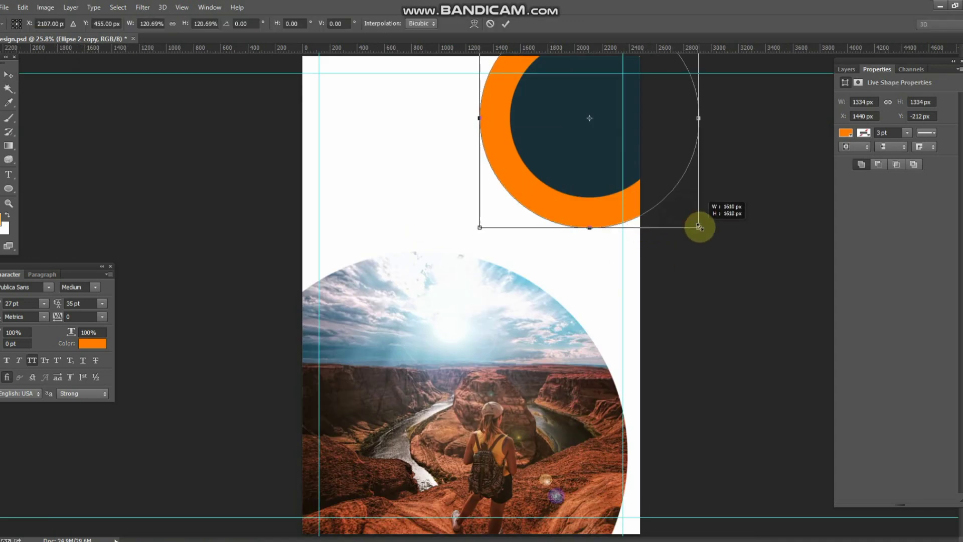
key("Return")
Save the flyer and reselect the inner navy circle.
key("ctrl+s")
scroll(148, 186, "down", 2)
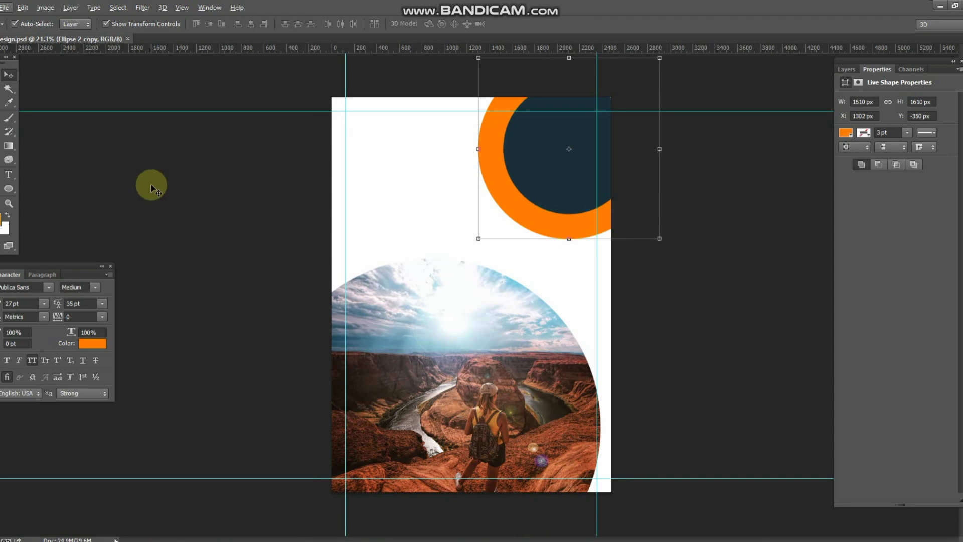
scroll(541, 195, "up", 2)
scroll(558, 171, "down", 3)
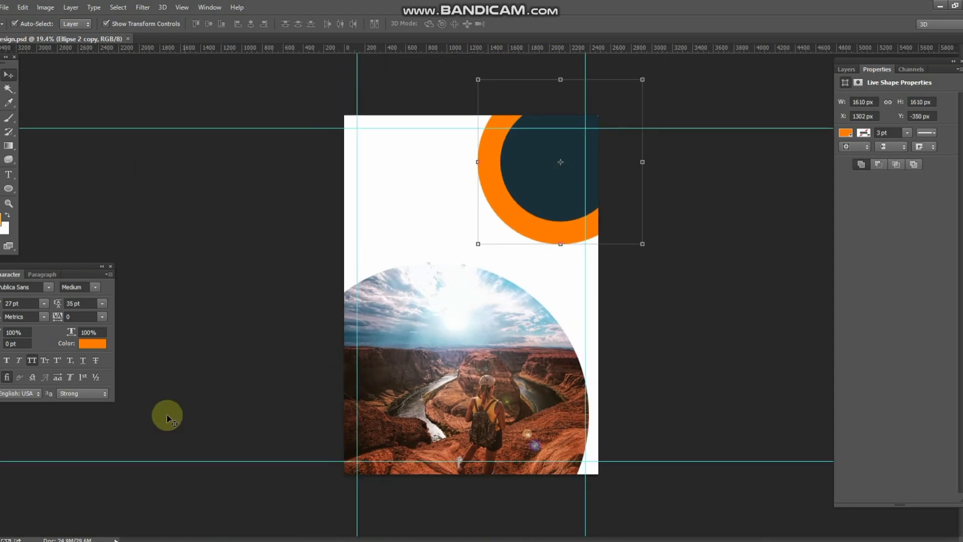
left_click(557, 156)
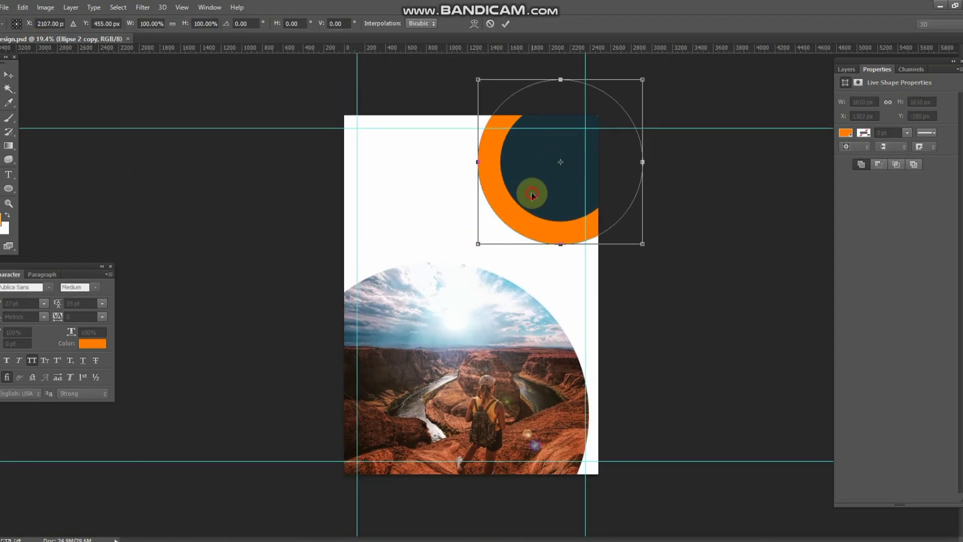
double_click(532, 194)
left_click(563, 172)
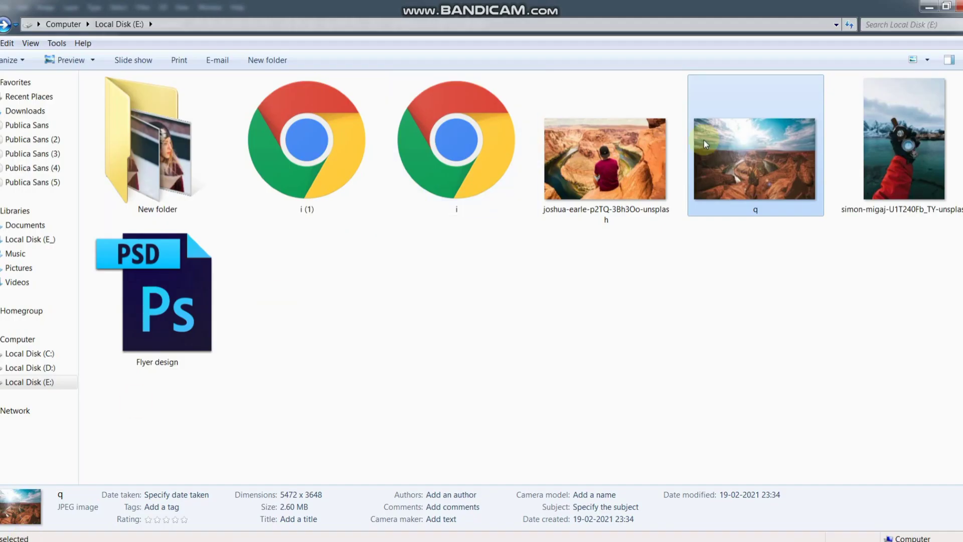
Place the photo of the person on the canyon edge onto the flyer.
left_click(618, 166)
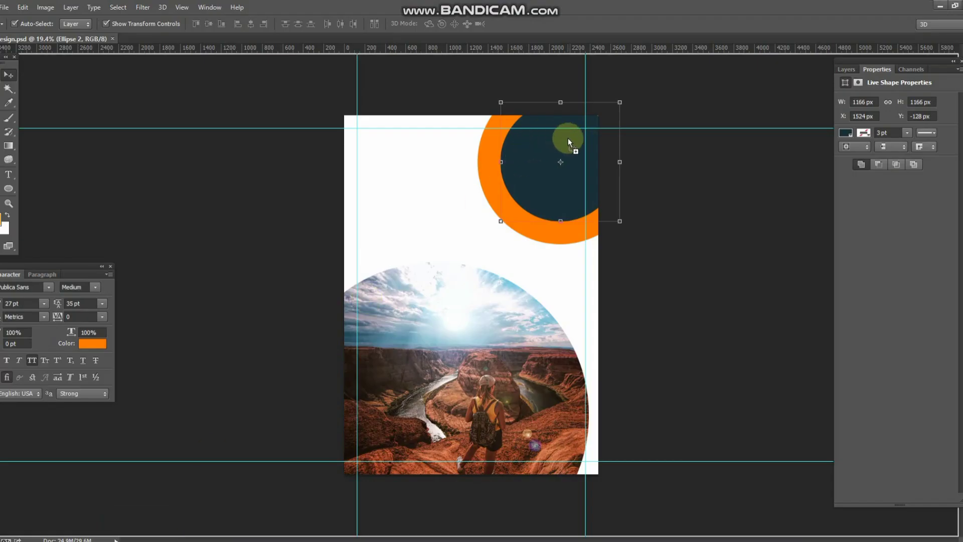
left_click_drag(133, 534, 553, 160)
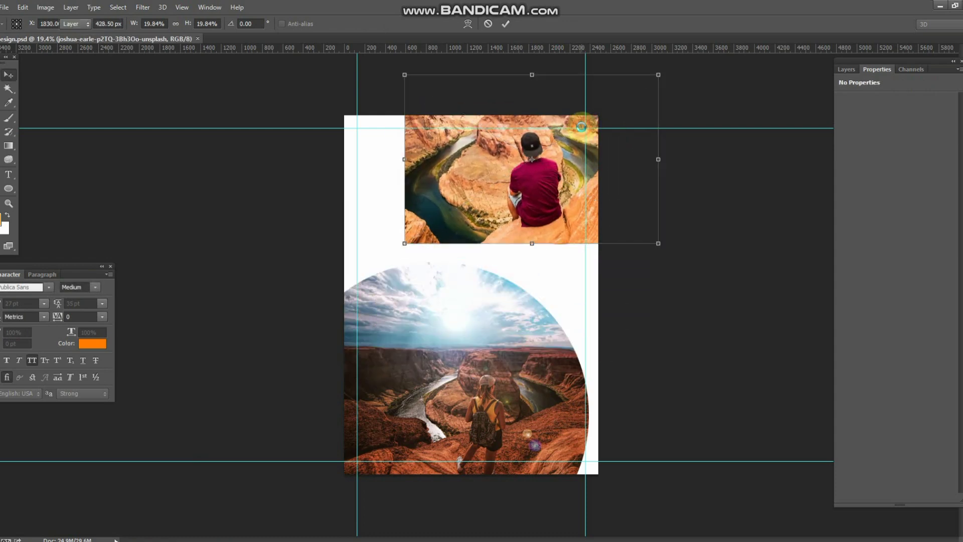
key("Return")
Clip the maroon-shirt photo into Ellipse 2, reposition and enlarge it to fill, then save.
left_click(855, 70)
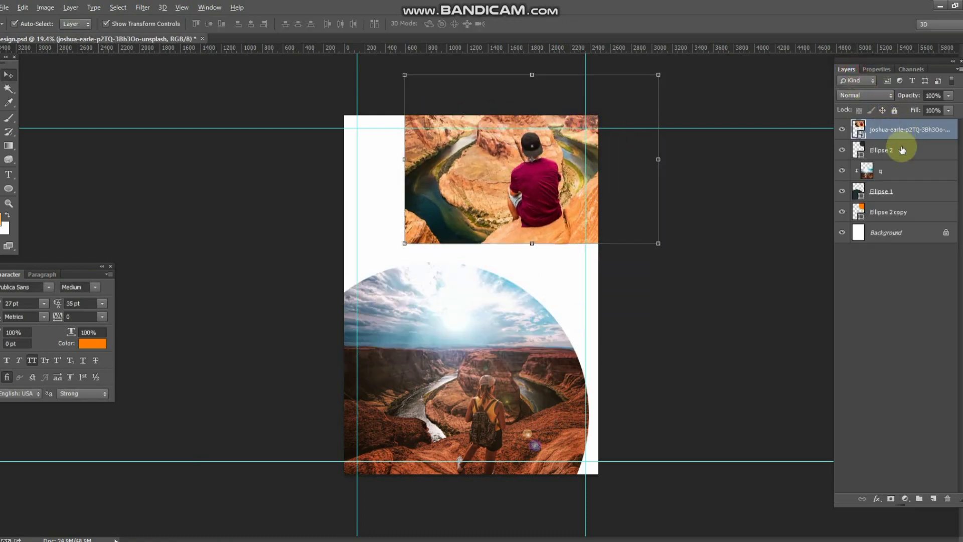
left_click(902, 146)
left_click(897, 135, "alt")
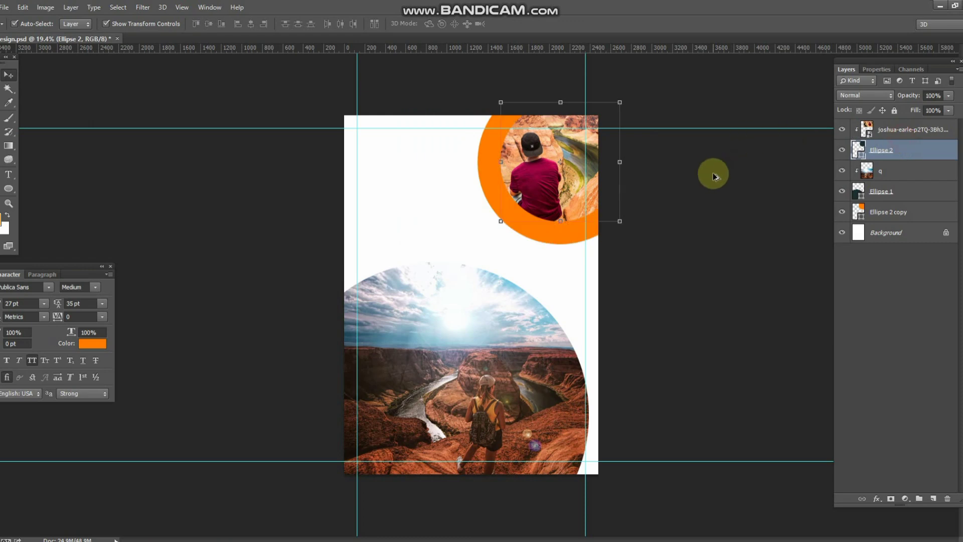
scroll(685, 185, "up", 3)
mouse_move(498, 162)
left_mouse_down()
mouse_move(444, 214)
mouse_move(494, 208)
left_mouse_up()
scroll(580, 162, "down", 2)
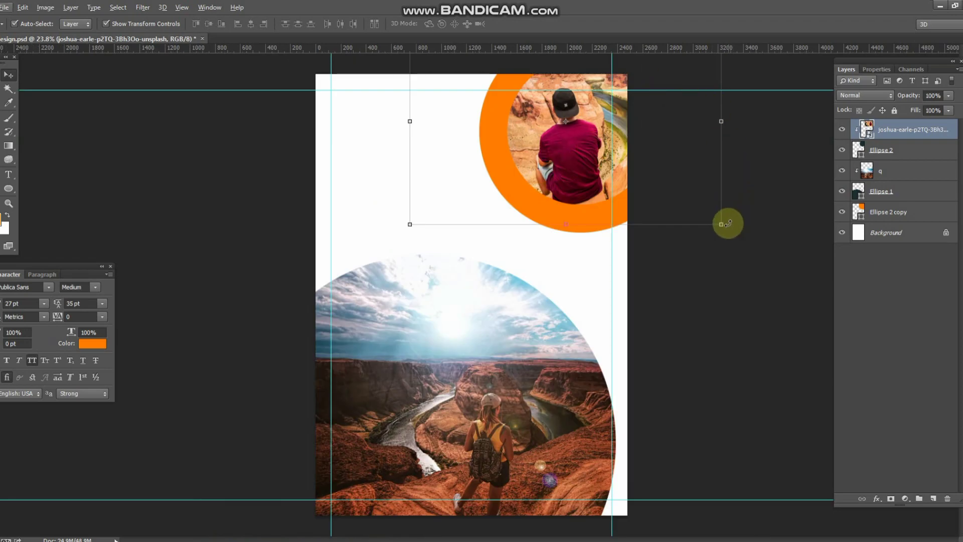
mouse_move(722, 223)
left_mouse_down()
mouse_move(725, 205)
mouse_move(654, 193)
mouse_move(648, 182)
left_mouse_up()
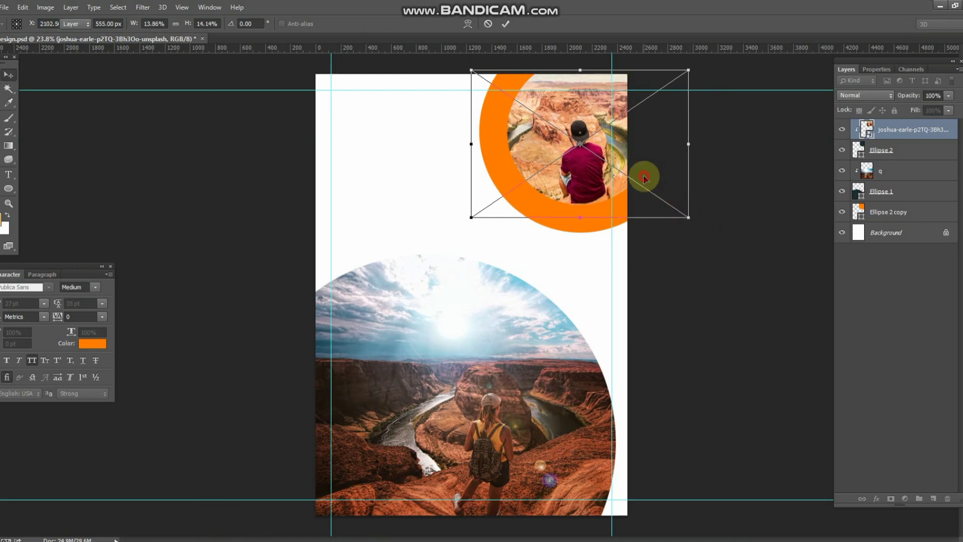
key("Return")
key("ctrl+s")
scroll(582, 140, "up", 3)
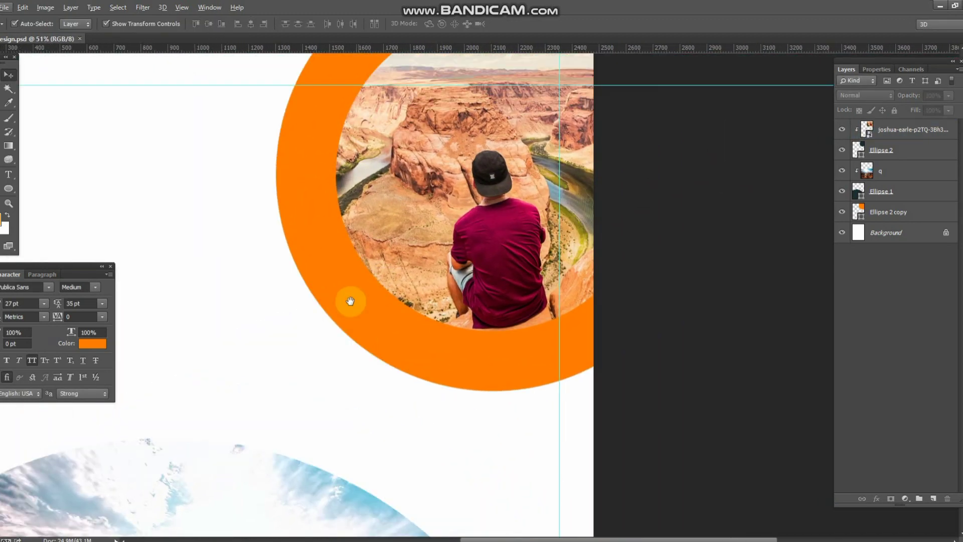
left_click_drag(585, 129, 318, 344)
Duplicate the orange ring to the top and give it a white 22 pt stroke with no fill.
left_click(266, 204)
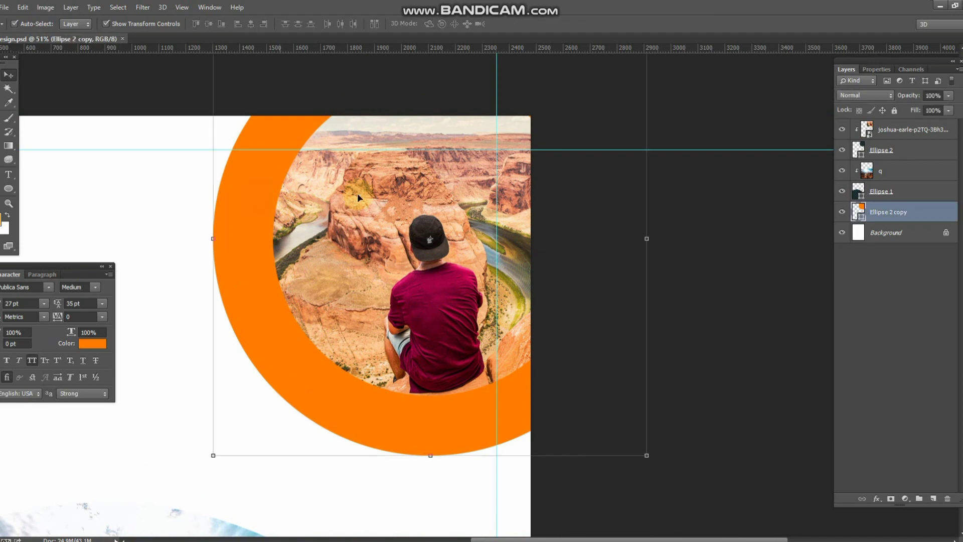
key("ctrl+j")
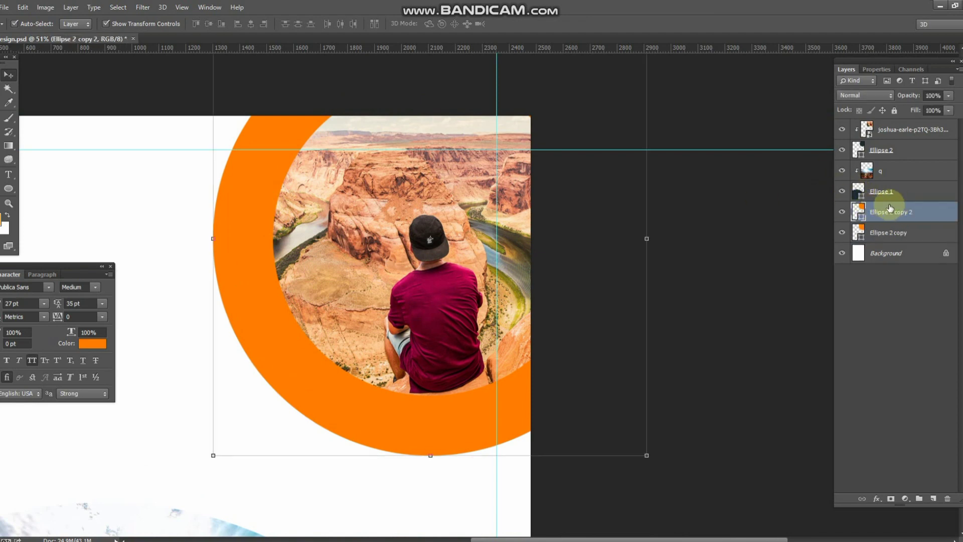
key("ctrl+shift+bracketright")
left_click(6, 190)
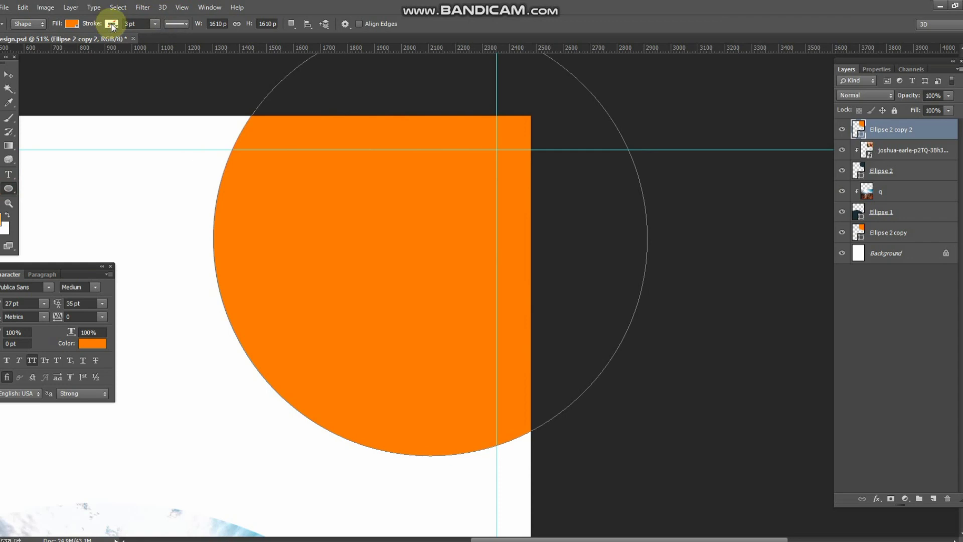
left_click(113, 26)
left_click(140, 25)
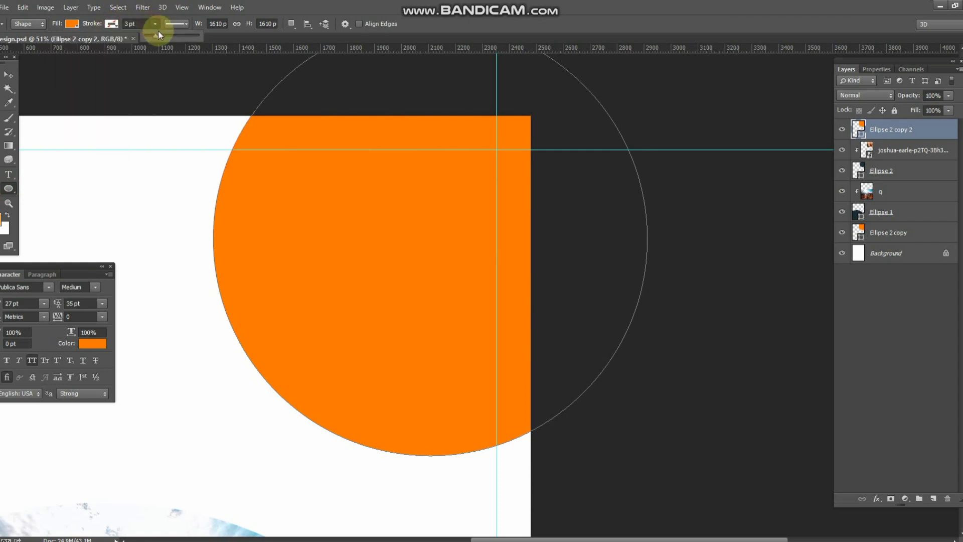
left_click(173, 35)
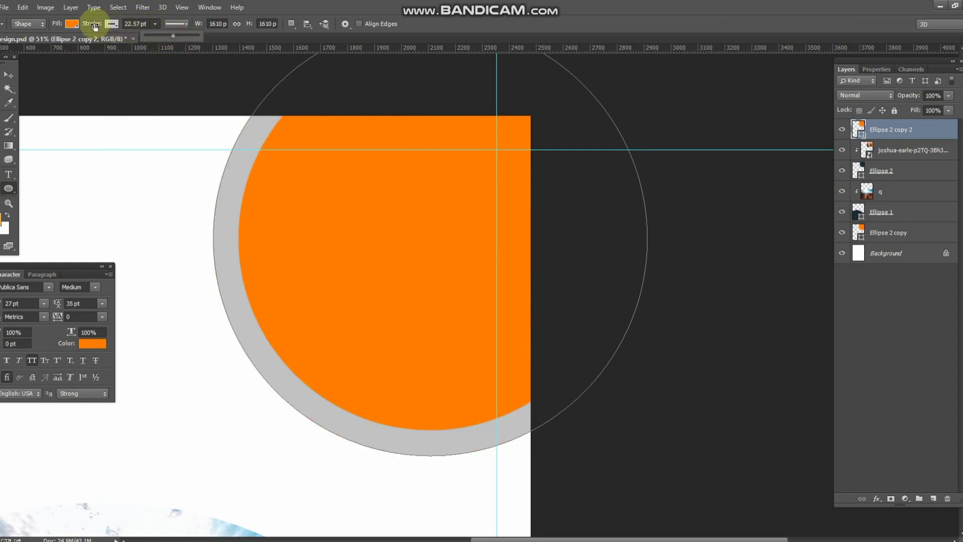
left_click(114, 24)
left_click(84, 74)
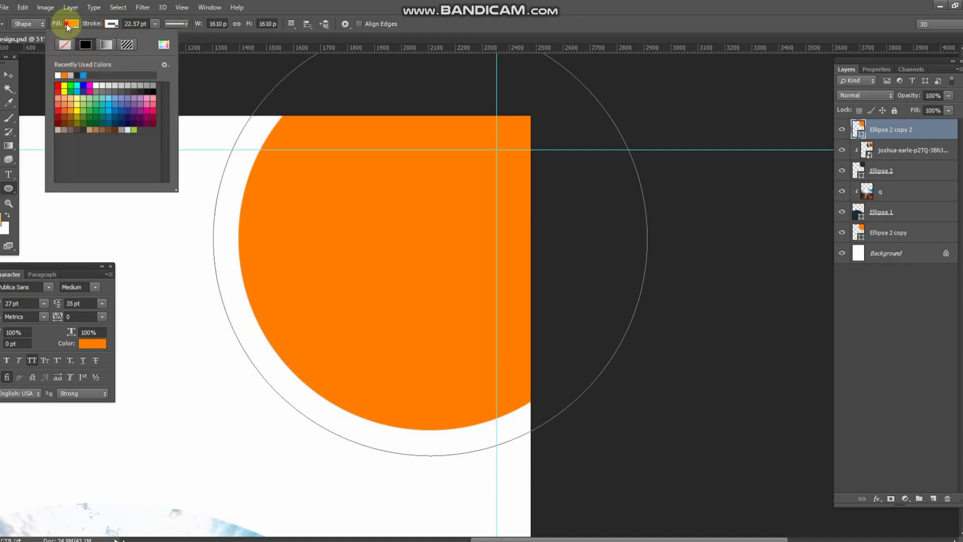
left_click(26, 47)
key("m")
Shrink and position the white ring just inside the orange circle.
scroll(210, 119, "down", 2)
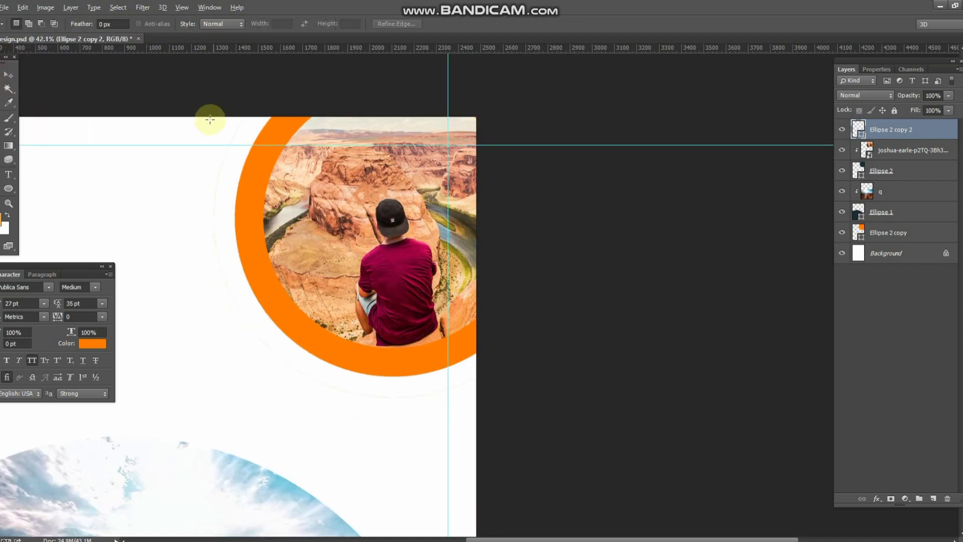
scroll(210, 119, "down", 1)
left_click(4, 76)
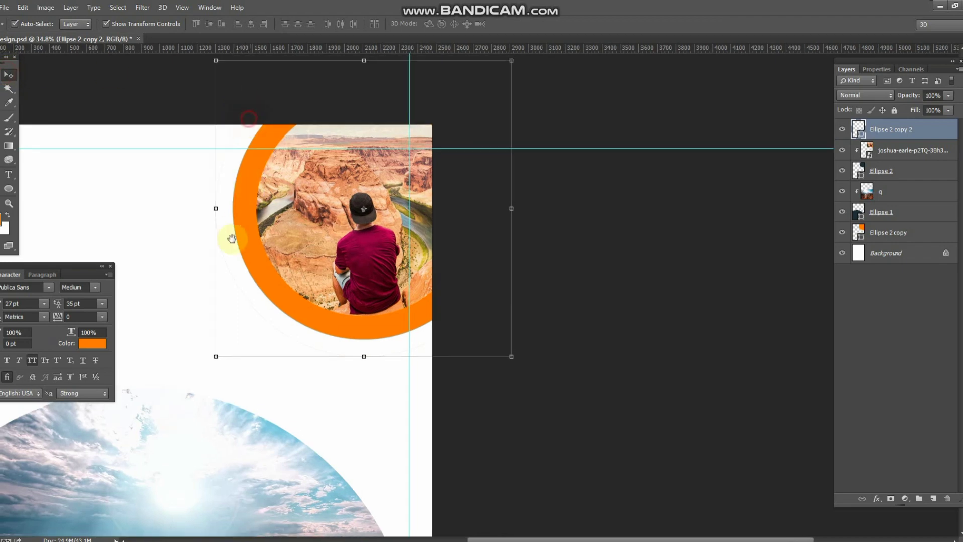
scroll(230, 237, "up", 3)
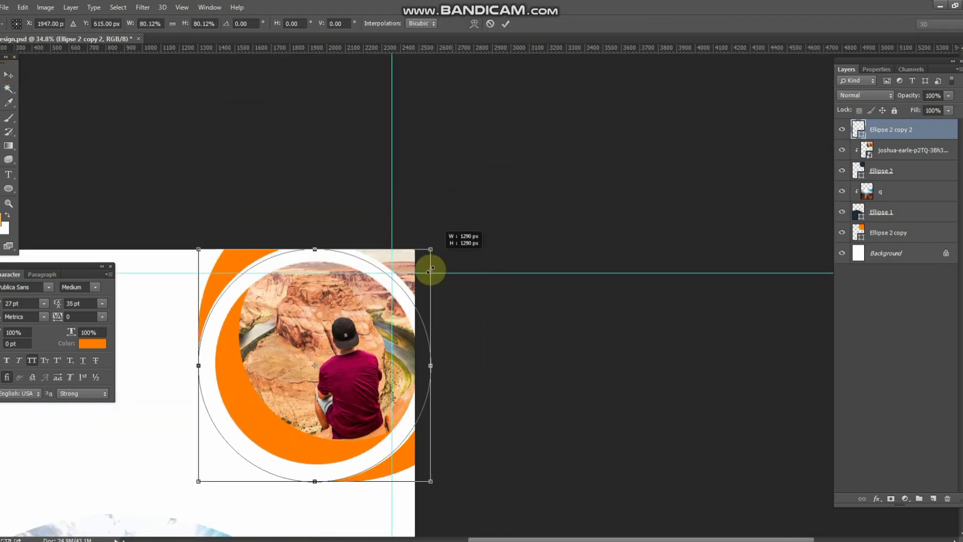
left_click_drag(488, 183, 426, 279)
mouse_move(369, 318)
left_mouse_down()
mouse_move(379, 318)
mouse_move(384, 296)
left_mouse_up()
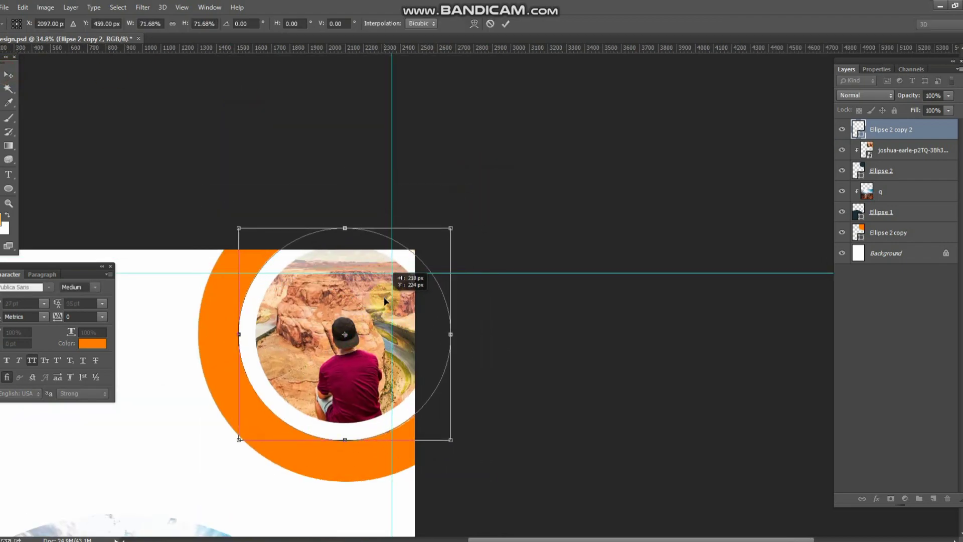
key("Return")
key("ctrl+0")
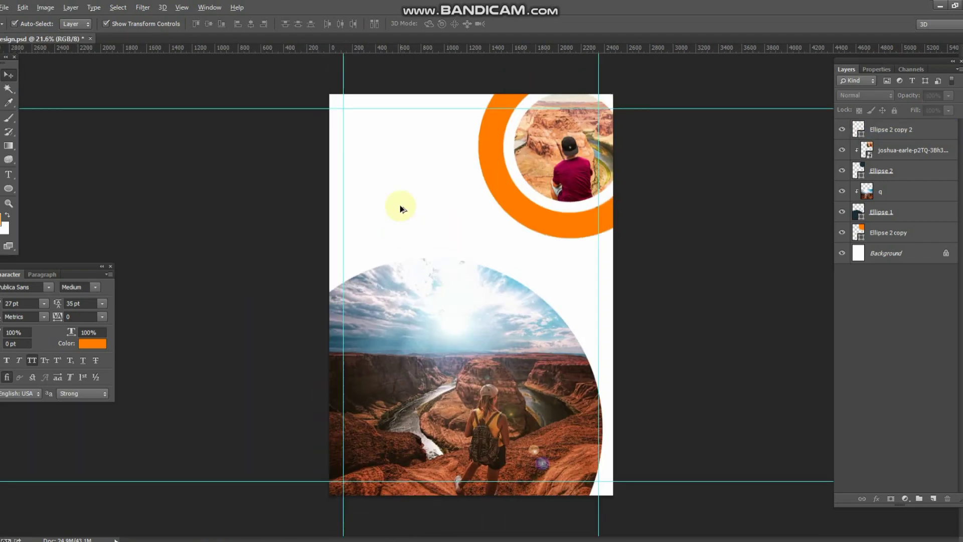
Duplicate the white ring and enlarge the copy to arc around the lower canyon photo.
left_click_drag(439, 440, 592, 287)
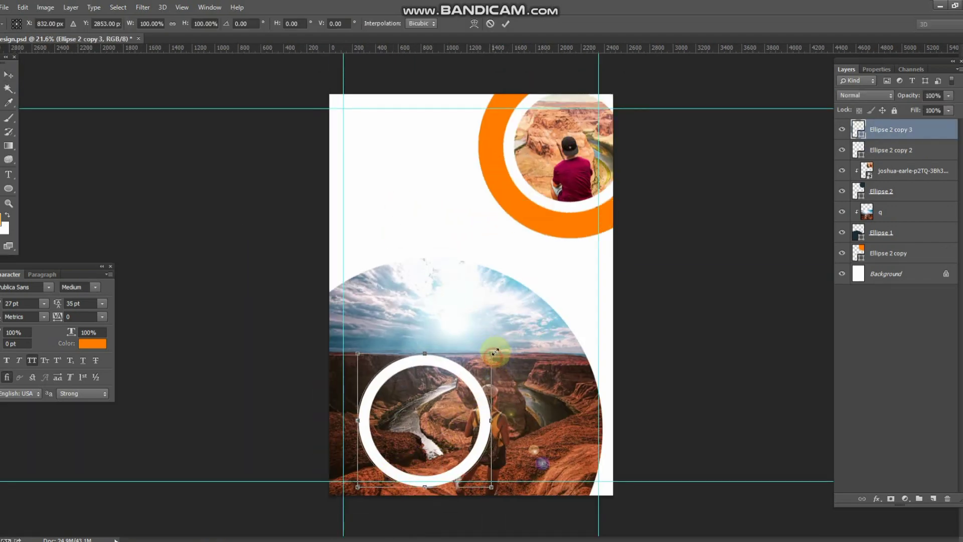
left_click_drag(496, 380, 508, 392)
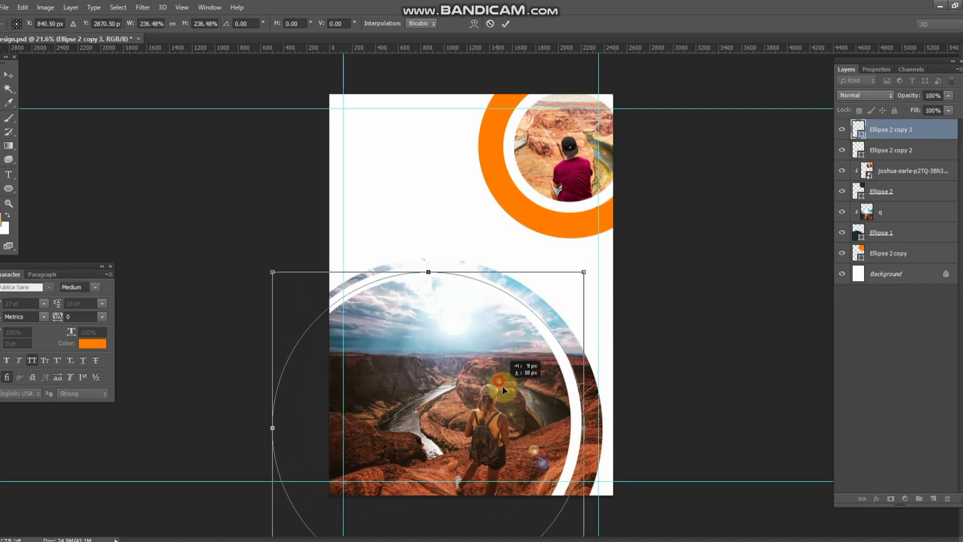
key("Return")
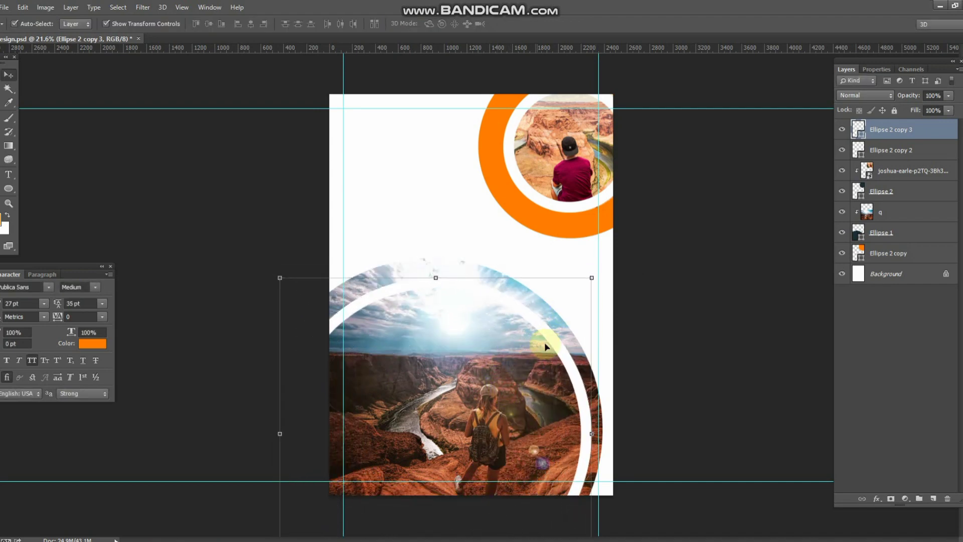
left_click_drag(565, 324, 560, 323)
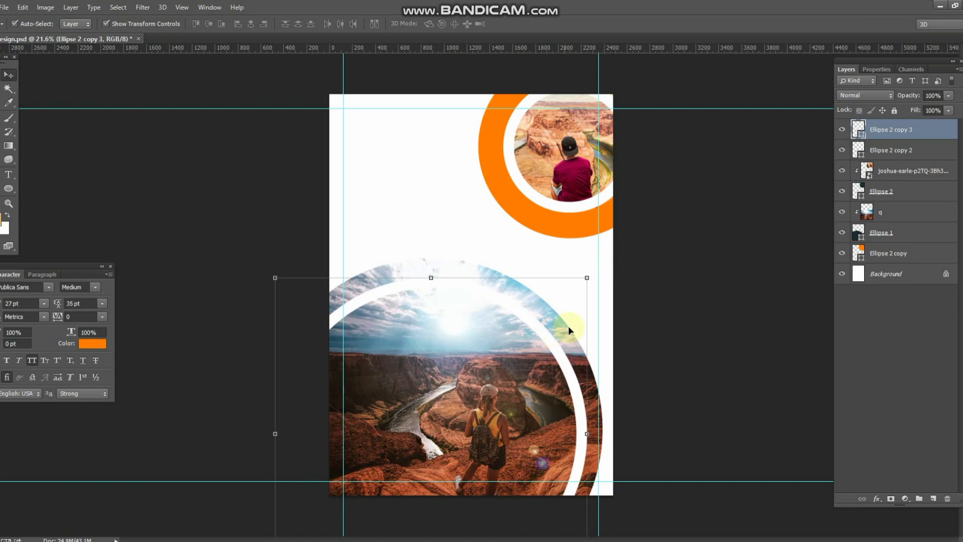
Save the flyer with the new large ring.
left_click(691, 307)
key("ctrl+s")
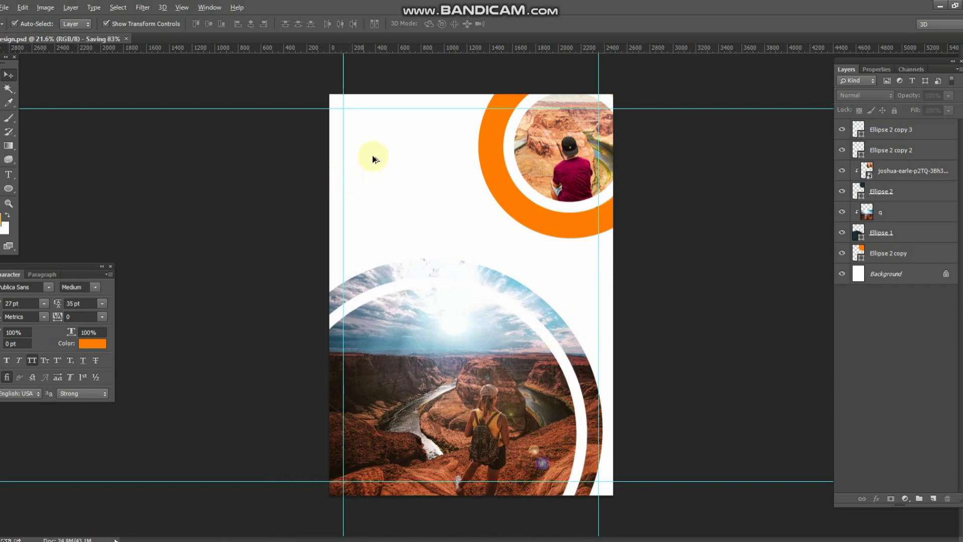
scroll(373, 159, "up", 3)
scroll(425, 211, "up", 2)
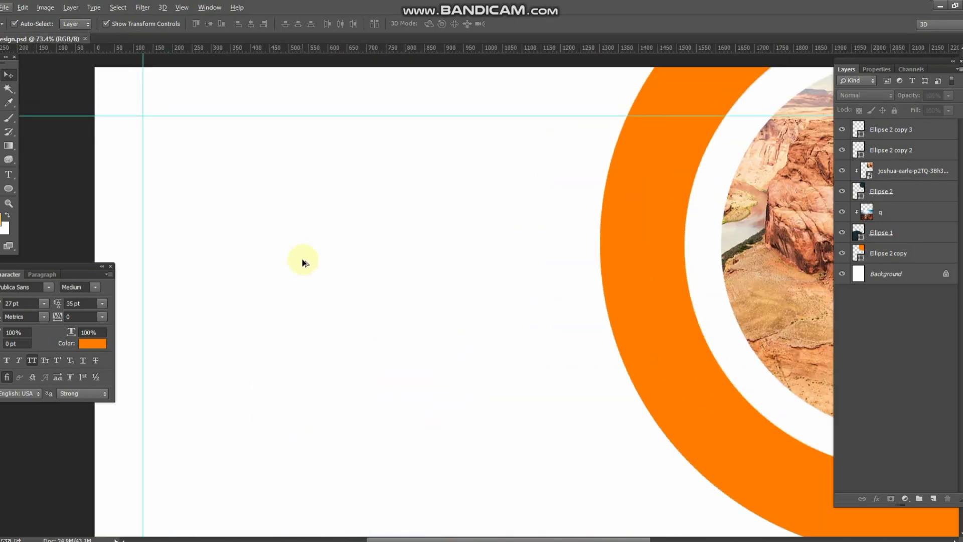
Add a 'TRAVEL' text line on the left, enlarged and moved up-left, then save.
key("t")
left_click(283, 354)
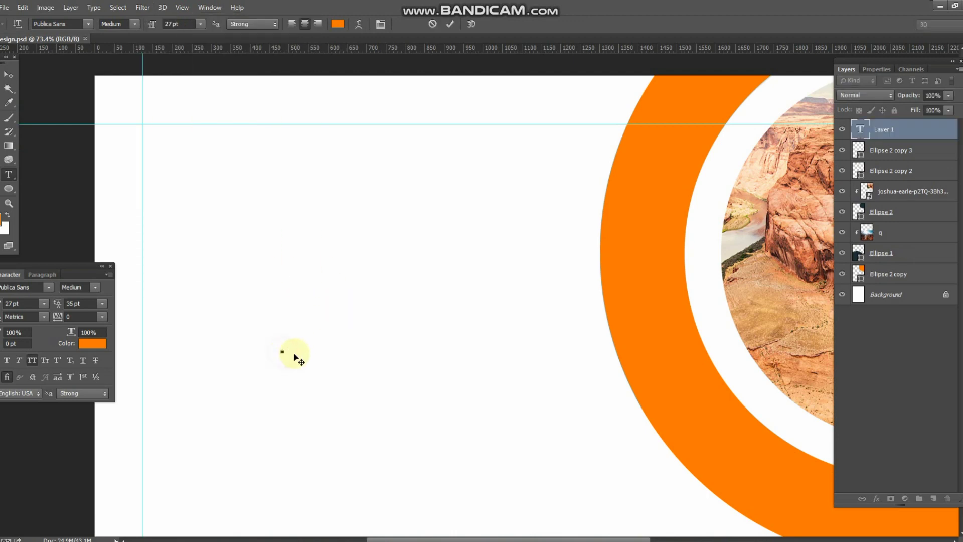
type("TRA")
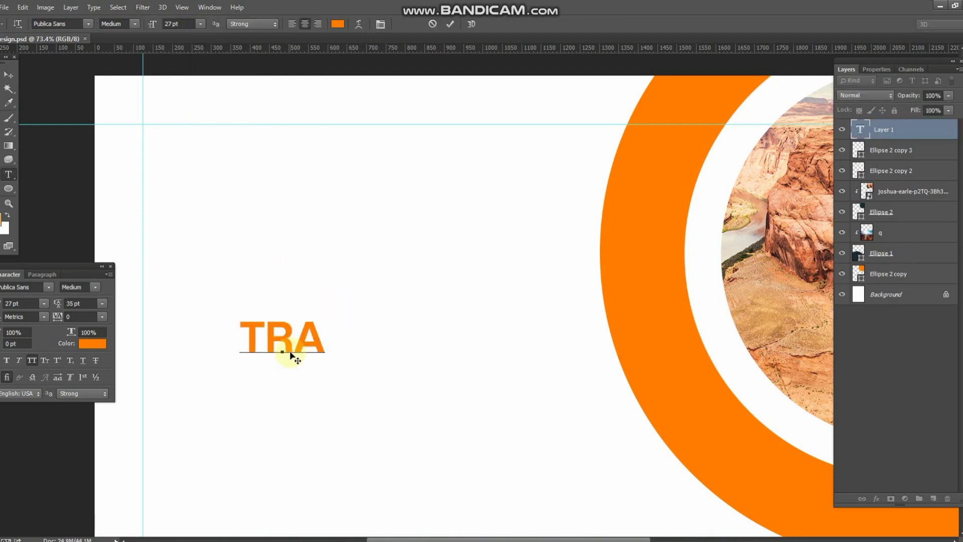
type("VEL")
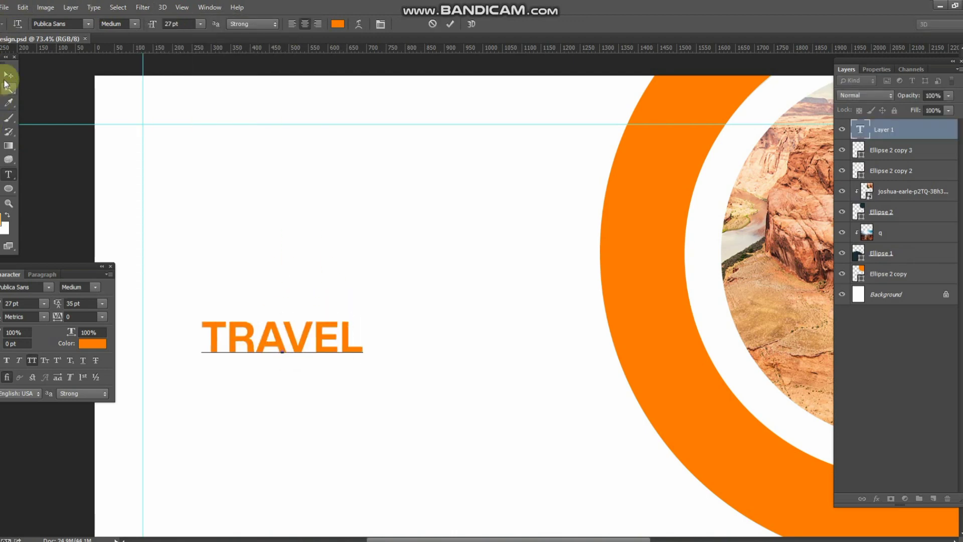
left_click(7, 77)
scroll(151, 120, "down", 3)
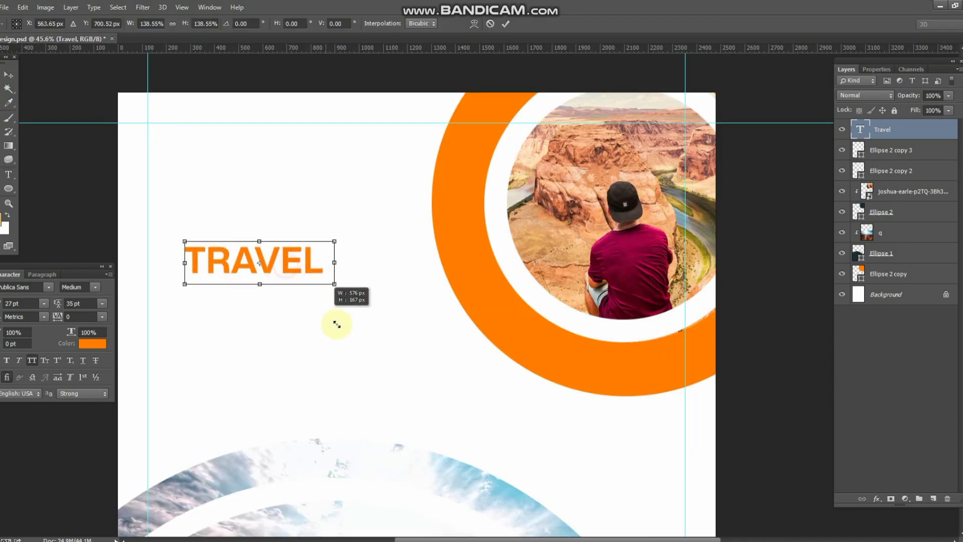
left_click_drag(285, 265, 390, 372)
left_click_drag(323, 275, 304, 248)
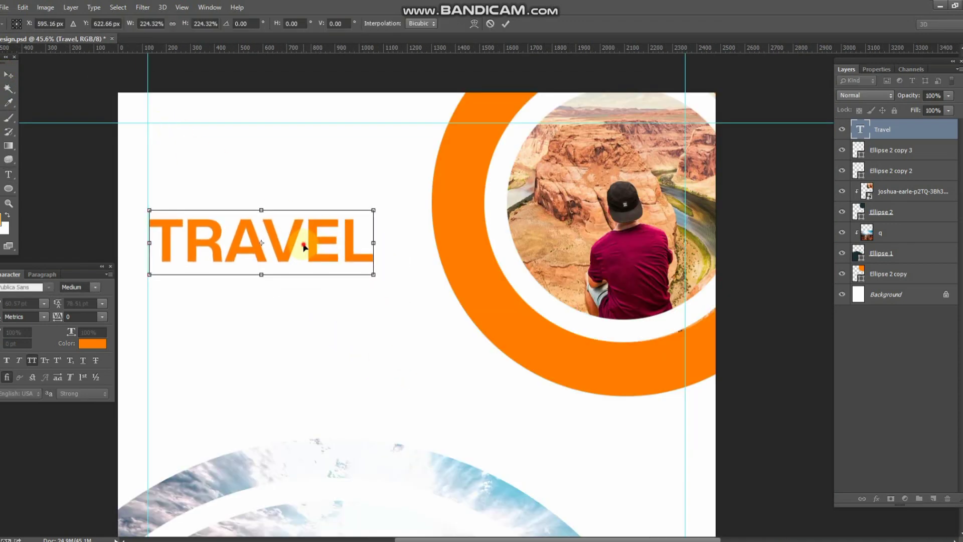
key("Return")
key("ctrl+s")
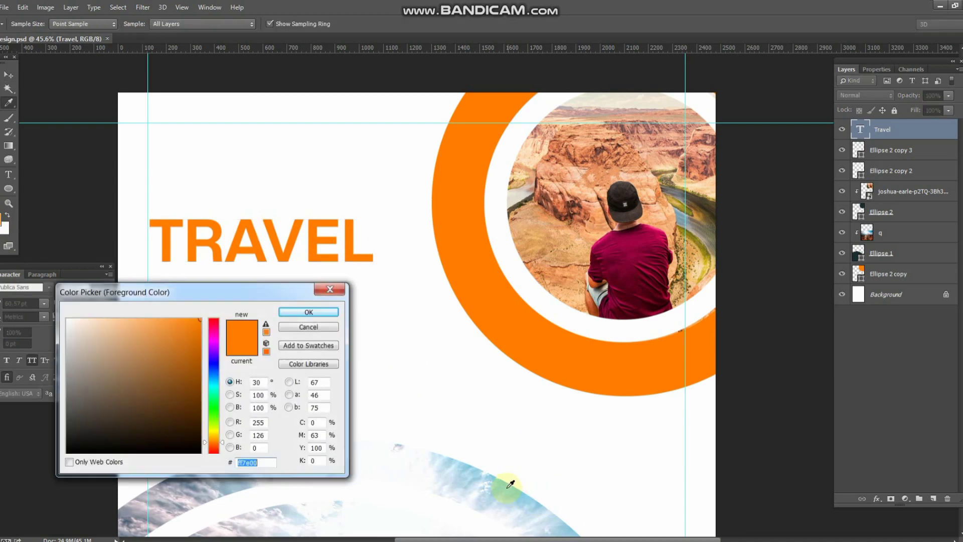
Fill the TRAVEL title with blue sampled from the sky.
left_click(508, 482)
left_click(200, 360)
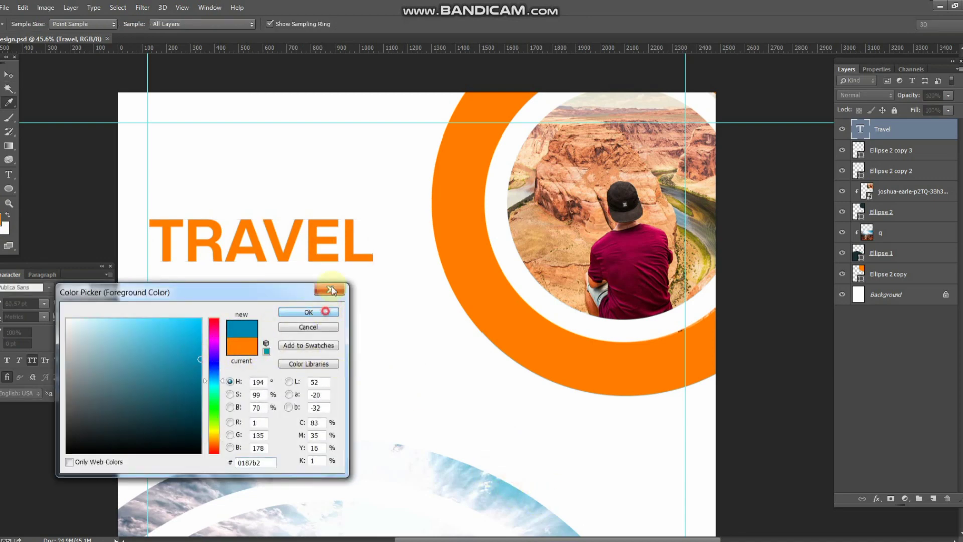
left_click(331, 290)
key("v")
left_click(325, 246)
key("alt+BackSpace")
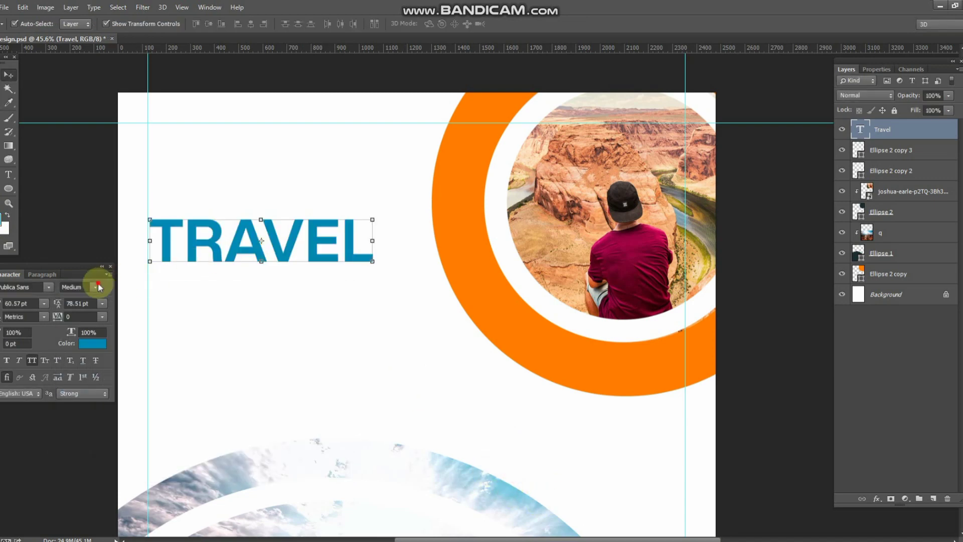
Make TRAVEL ExtraBold and duplicate it just below the original.
left_click(95, 287)
left_click(83, 432)
left_click(296, 246)
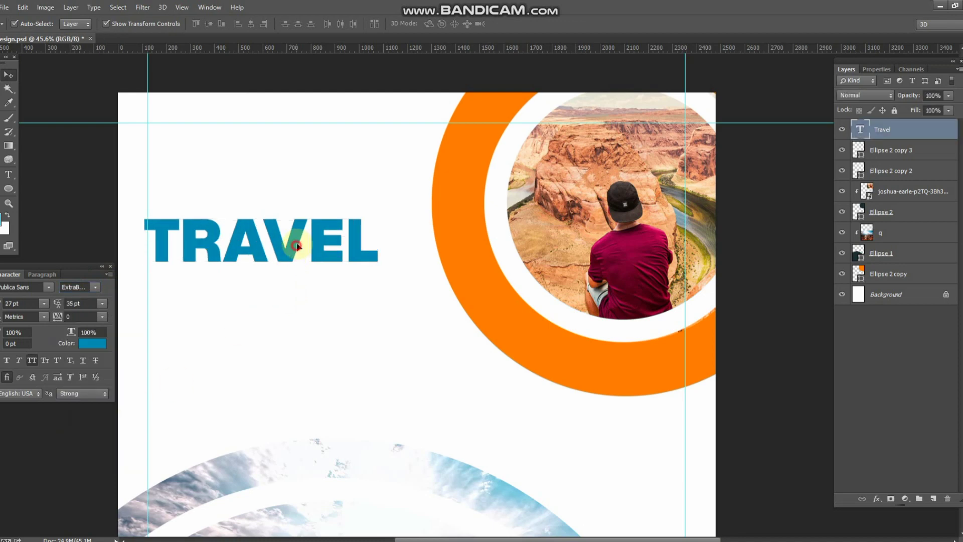
mouse_move(296, 246)
left_mouse_down()
mouse_move(305, 235)
mouse_move(284, 281)
left_mouse_up()
Change the second TRAVEL to 'Diary' in Playlist Script, enlarged to overlap TRAVEL.
key("t")
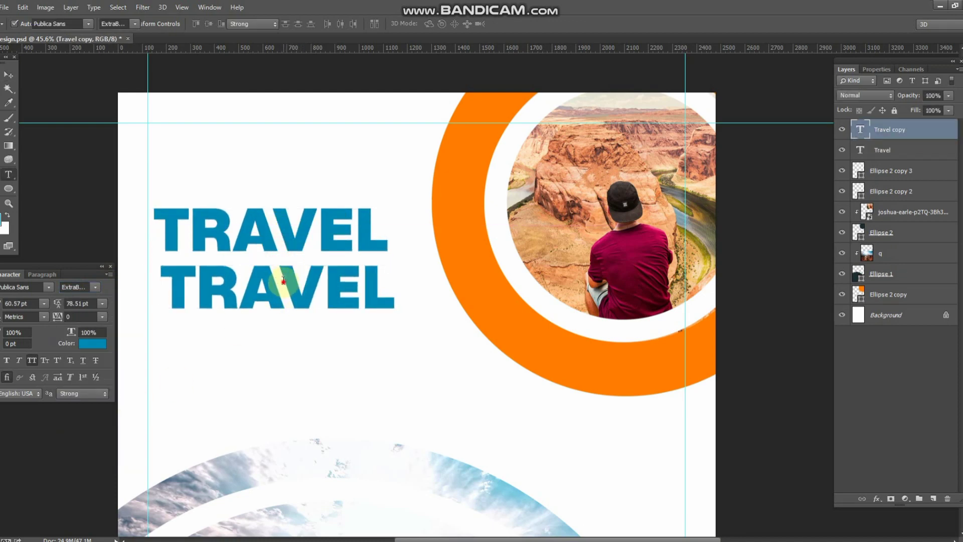
double_click(283, 281)
type("Dia")
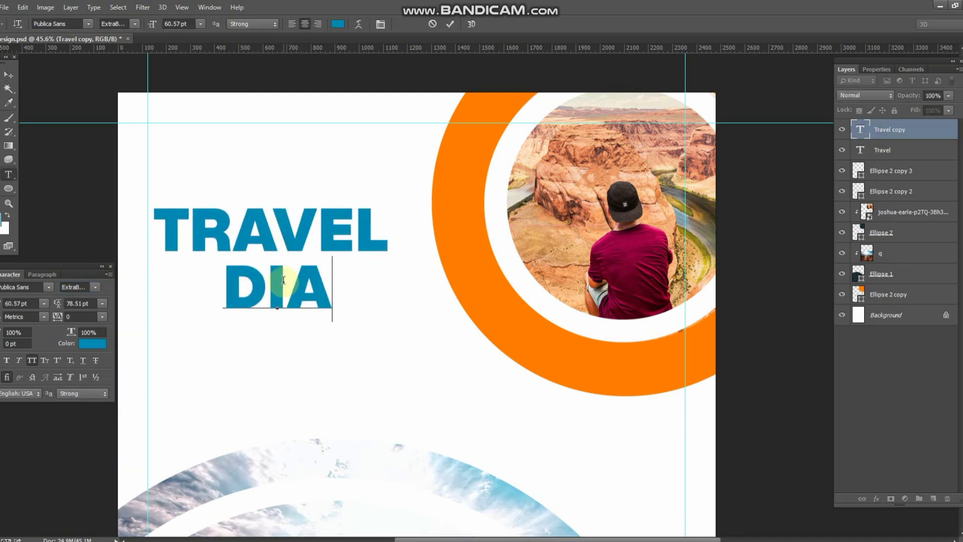
type("ry")
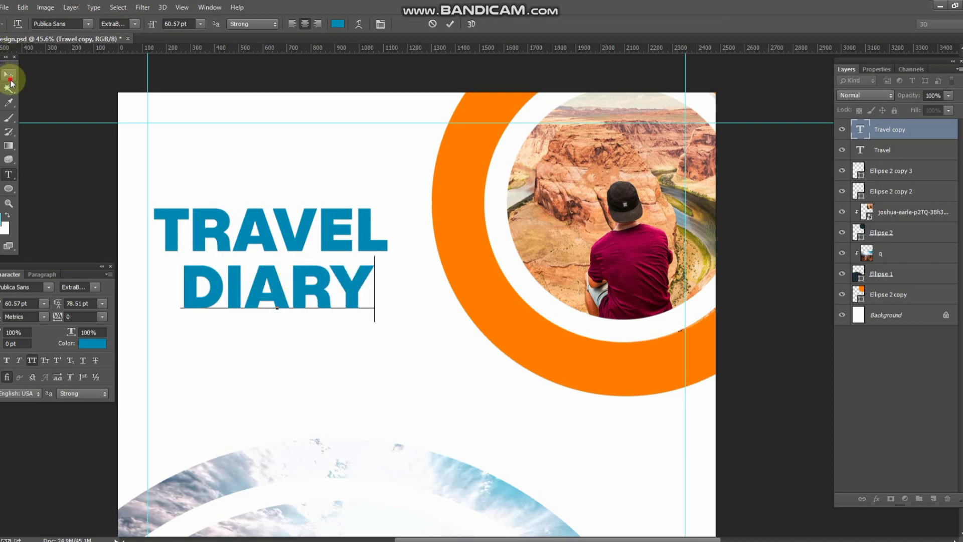
left_click(9, 78)
left_click(31, 360)
type("Maylist")
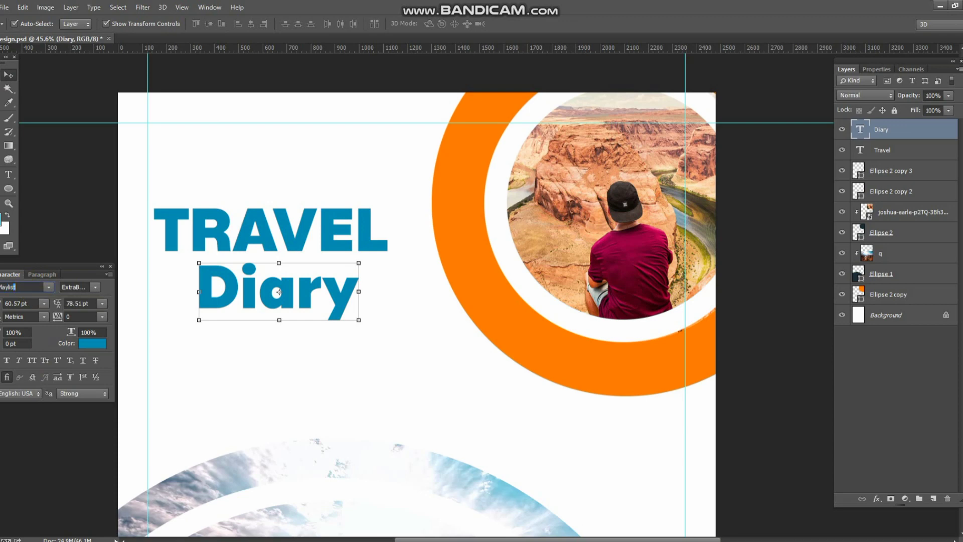
key("Return")
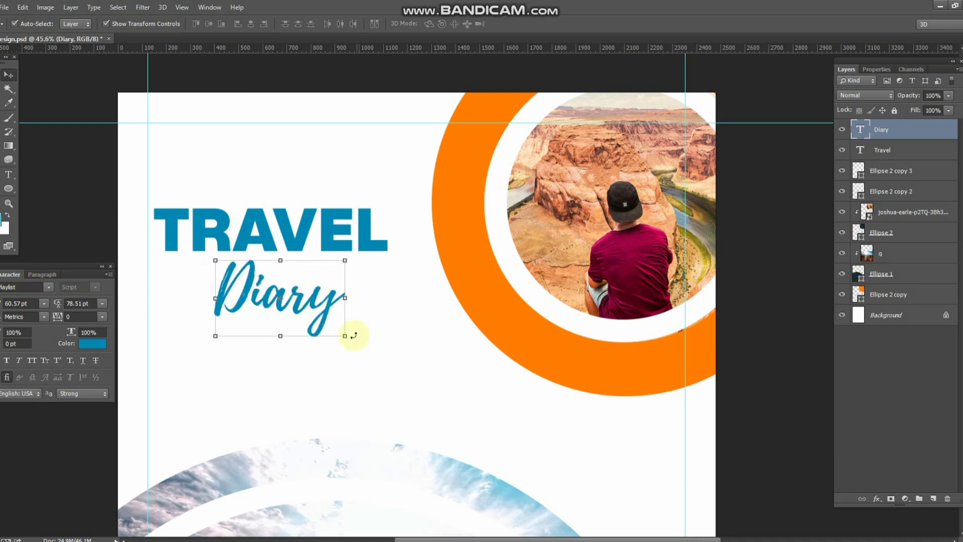
mouse_move(345, 336)
left_mouse_down()
mouse_move(385, 357)
mouse_move(339, 302)
left_mouse_up()
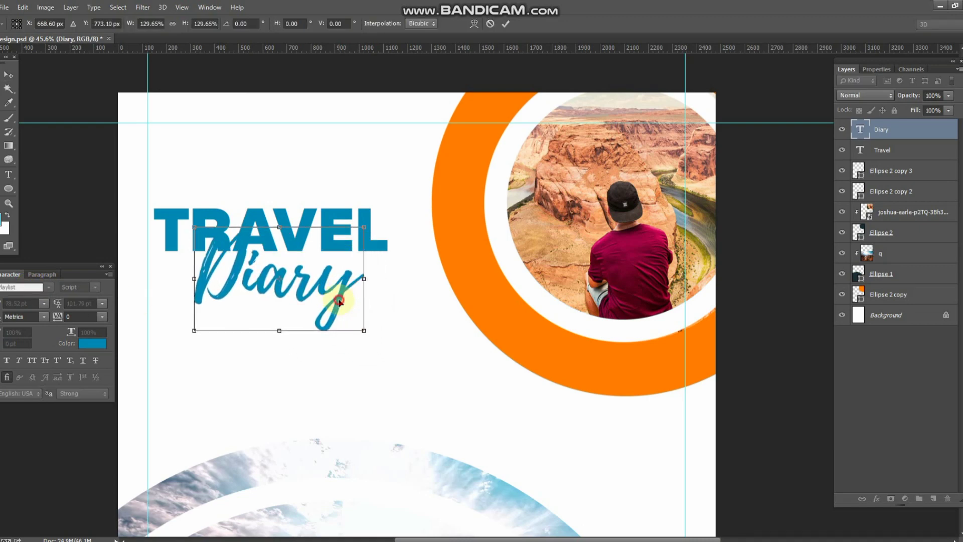
key("Return")
left_click(5, 229)
Fill Diary with the ring's orange, move the title higher, and save.
left_click(465, 153)
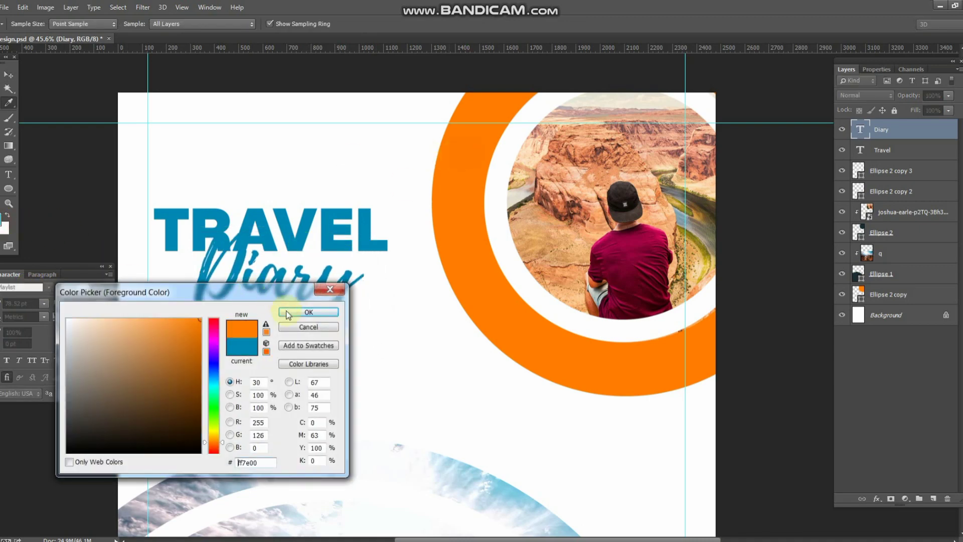
left_click(288, 313)
key("v")
key("alt+BackSpace")
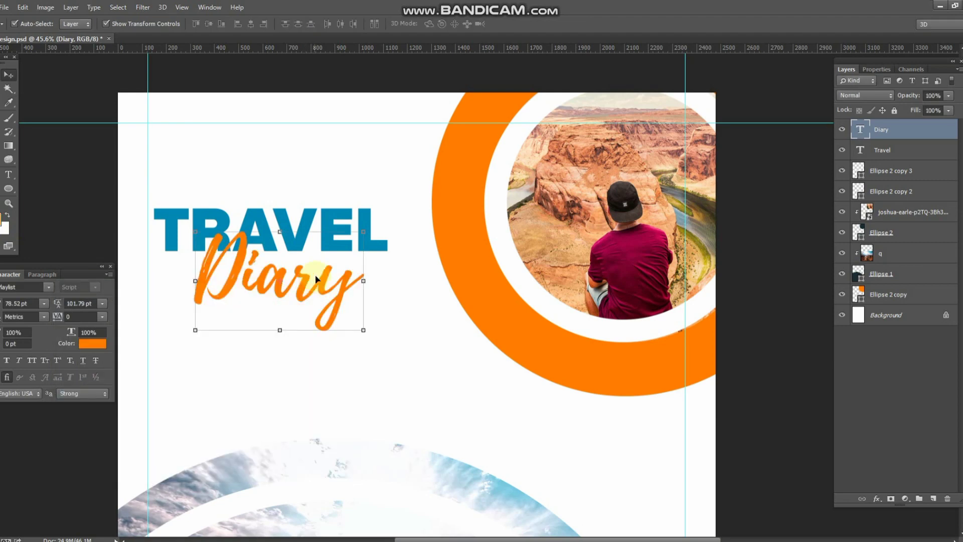
left_click_drag(317, 296, 312, 289)
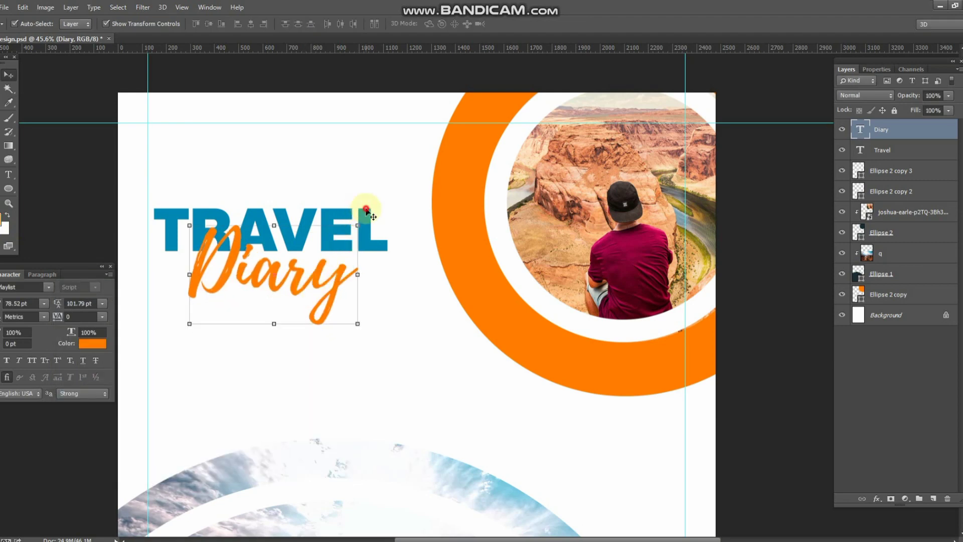
left_click_drag(367, 210, 371, 171)
key("ctrl+s")
Open the i (1).webp hexagon image from drive E in the browser and copy it.
scroll(319, 252, "down", 1)
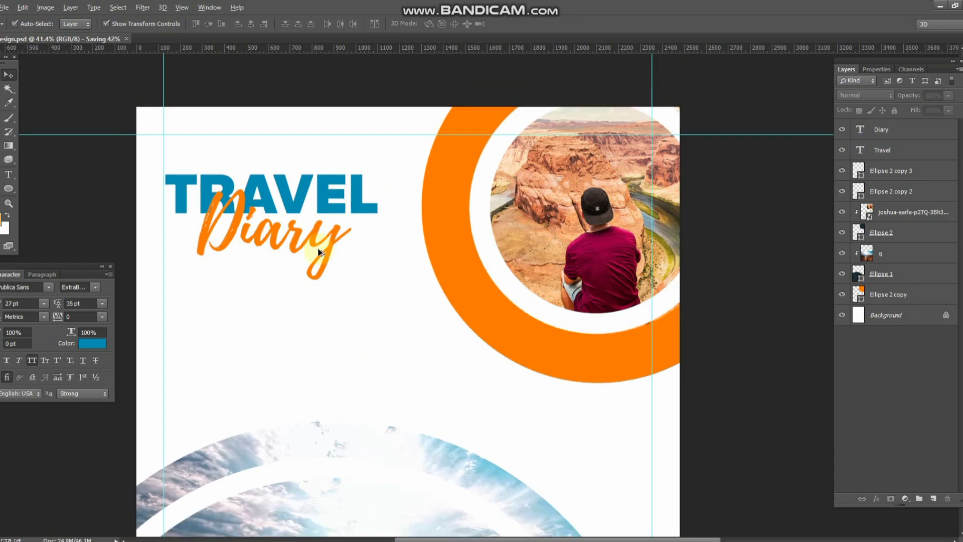
scroll(319, 252, "down", 3)
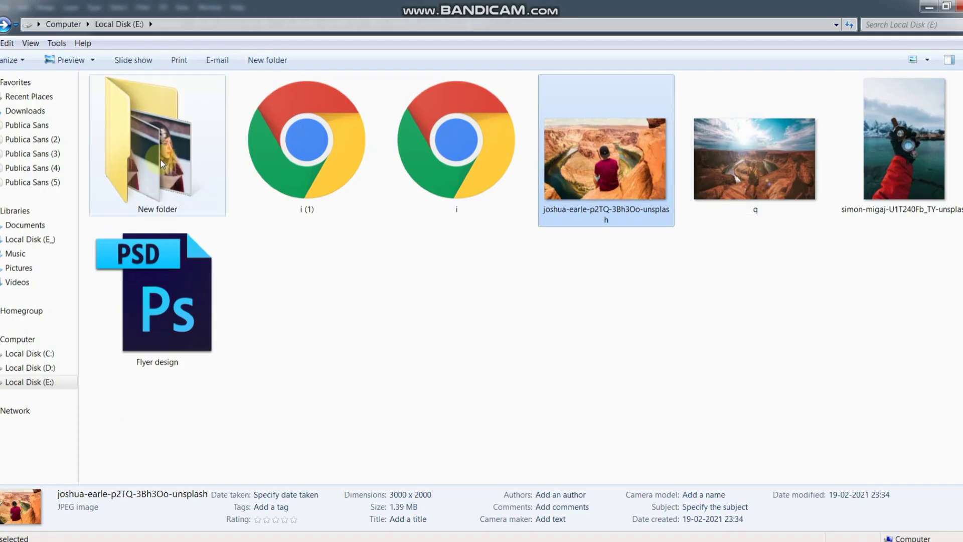
double_click(158, 160)
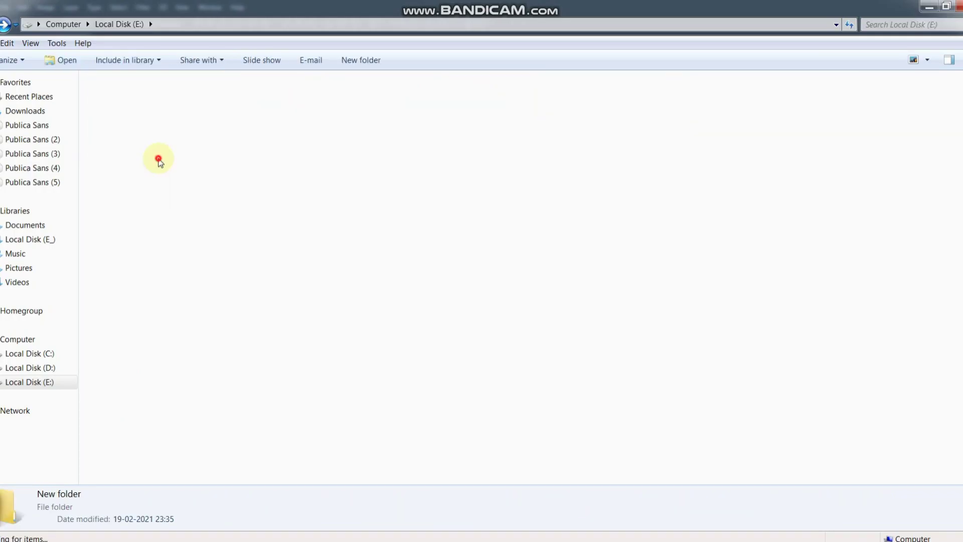
scroll(527, 370, "down", 5)
scroll(656, 333, "up", 3)
key("alt+Left")
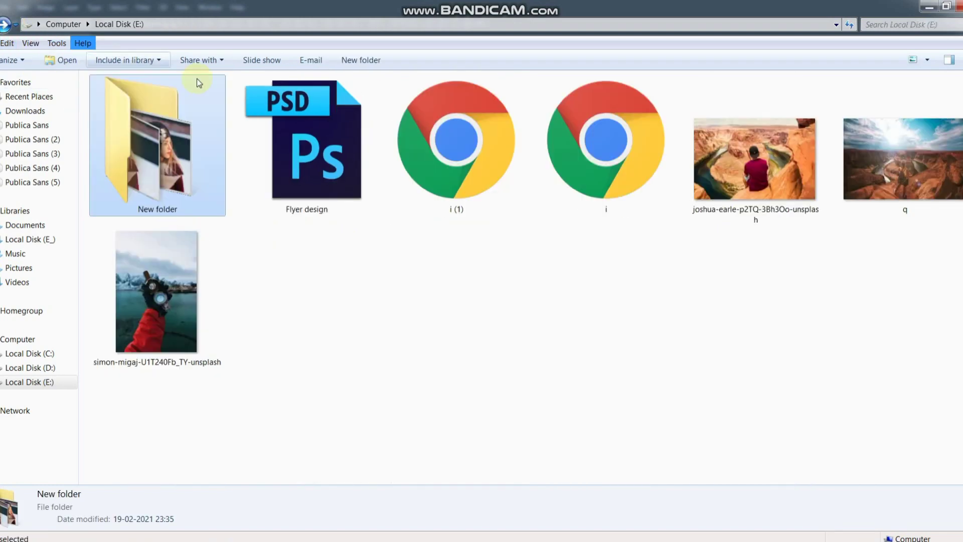
key("q")
left_click(462, 159)
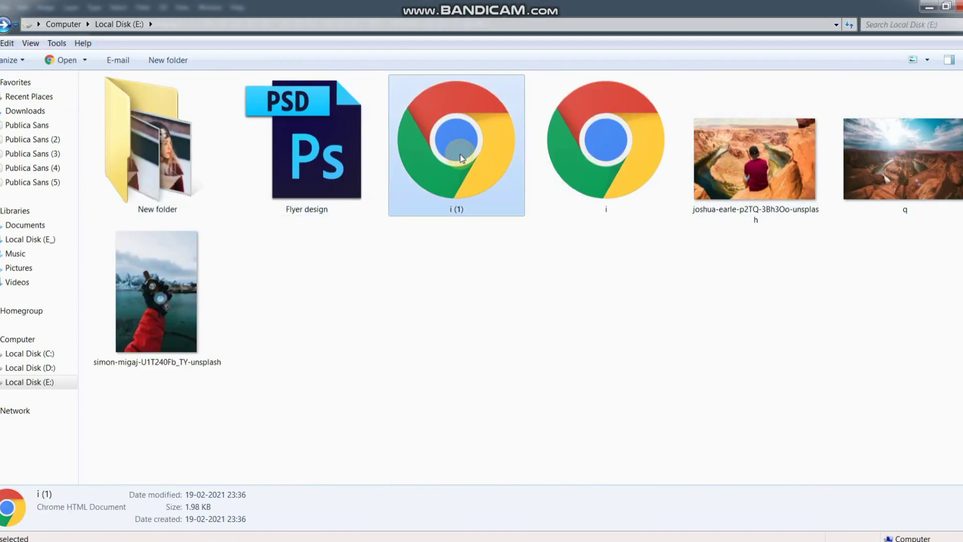
double_click(460, 155)
right_click(434, 251)
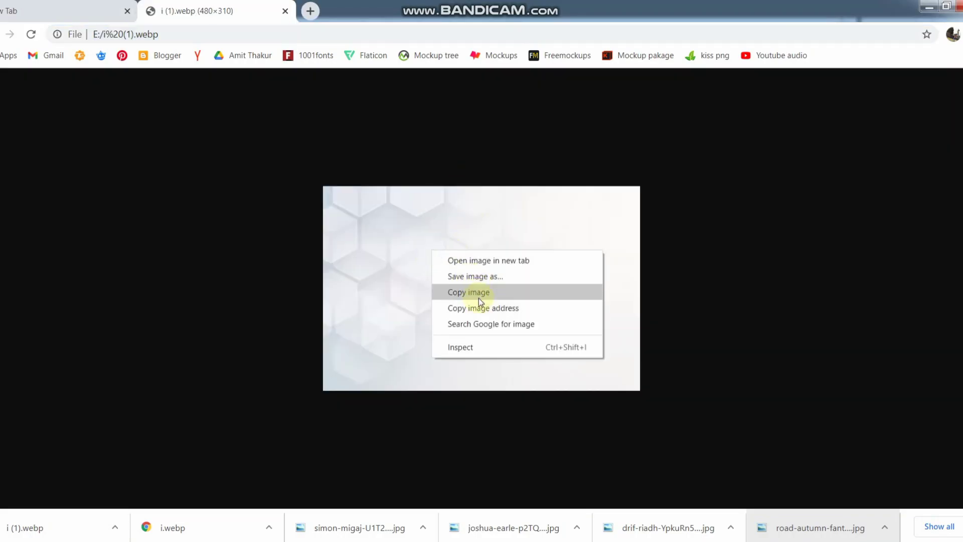
left_click(476, 293)
key("alt+Tab")
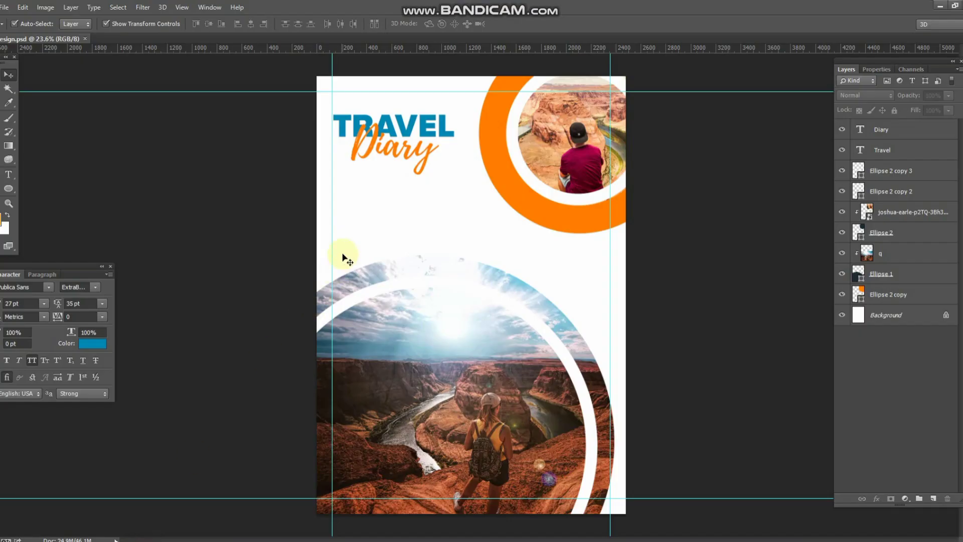
Paste the hexagon image, scale it to the top-left, and send it behind everything.
key("ctrl+v")
key("ctrl+t")
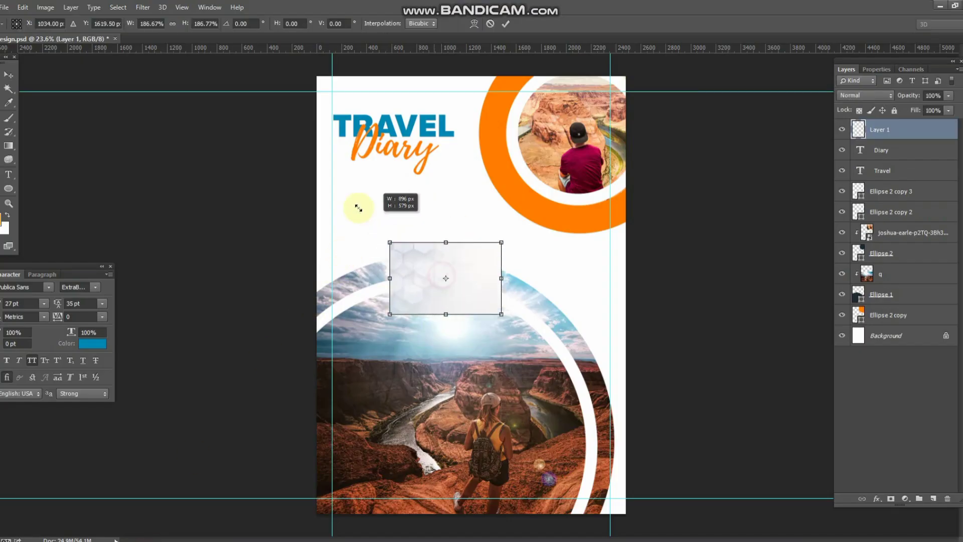
left_click_drag(441, 275, 288, 177)
left_click_drag(428, 221, 458, 119)
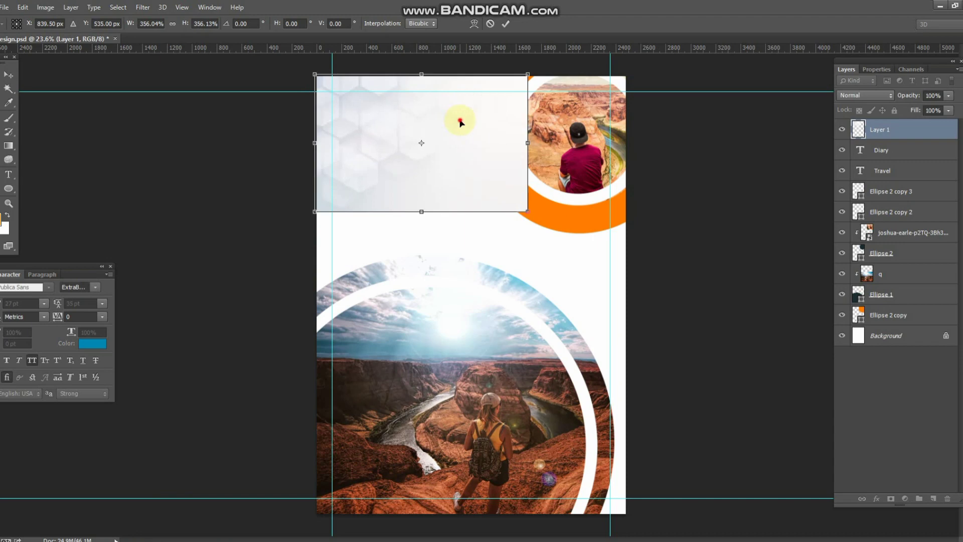
key("Return")
key("ctrl+shift+bracketleft")
Stretch the hexagon background further down and to the right.
left_click(708, 193)
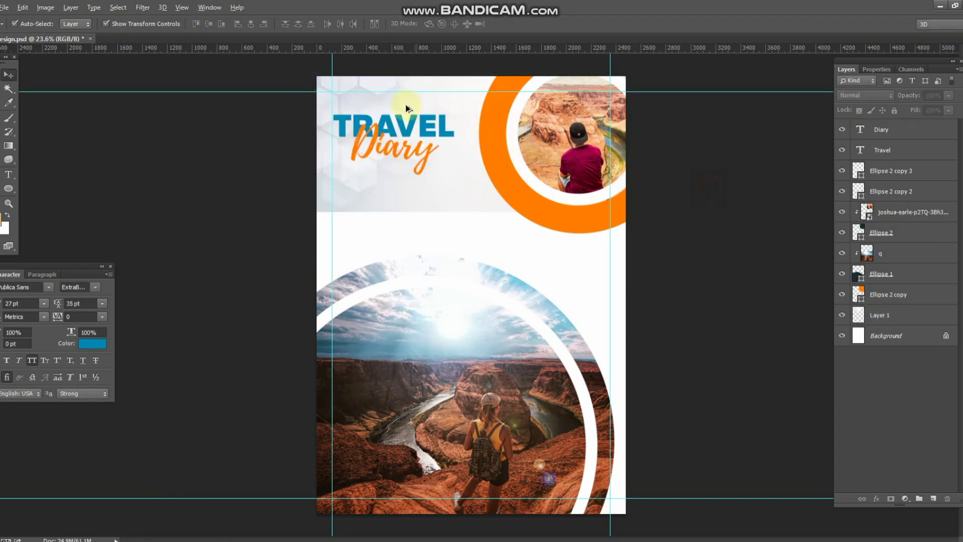
scroll(408, 85, "up", 3, "alt")
scroll(416, 137, "up", 2, "alt")
left_click(336, 102)
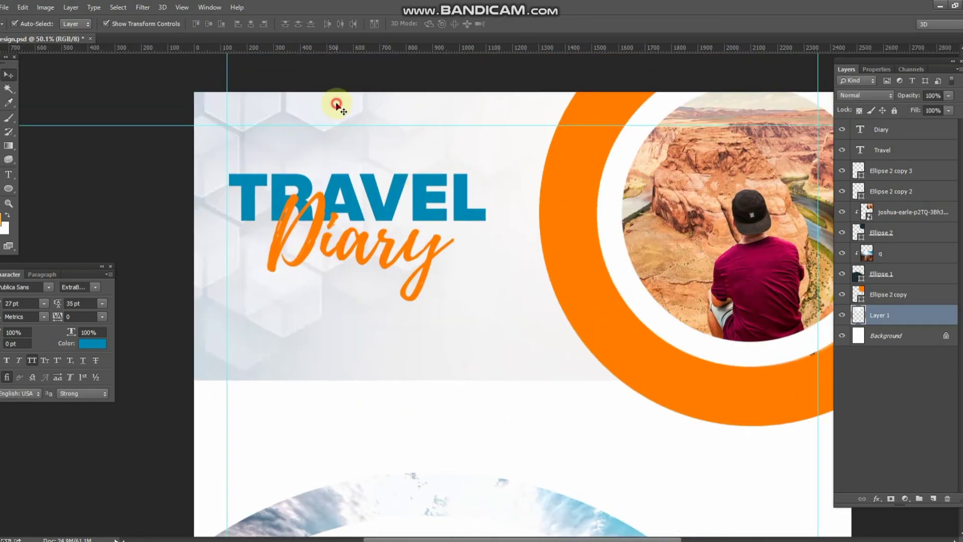
scroll(400, 196, "down", 2)
scroll(526, 260, "down", 2)
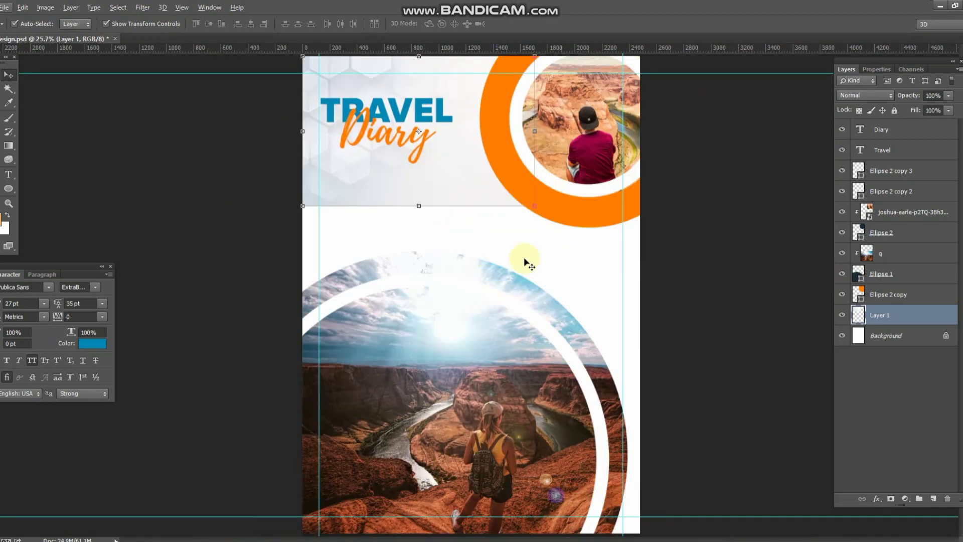
left_click_drag(538, 207, 686, 304)
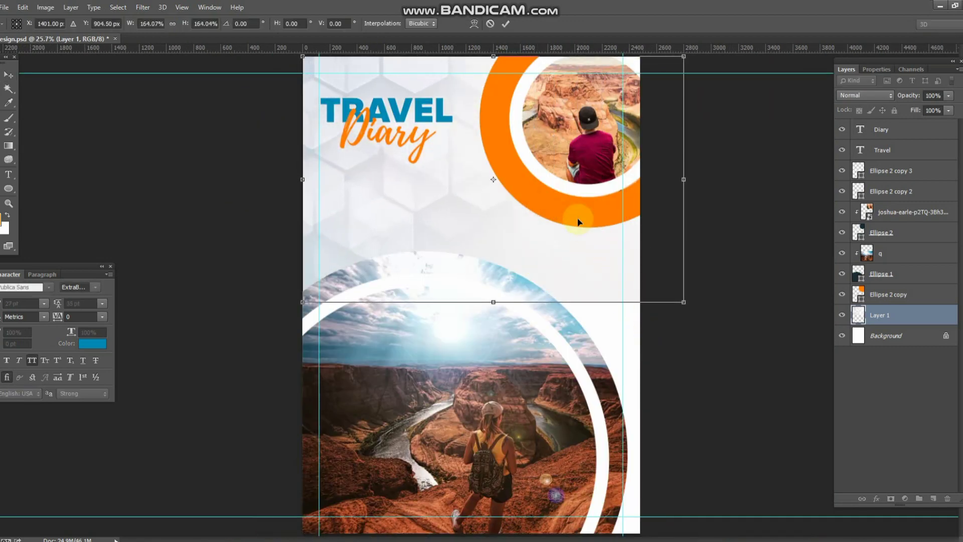
key("Return")
Check the hexagon background layer and bring the area under the title into view.
left_click(254, 192)
scroll(438, 107, "up", 1)
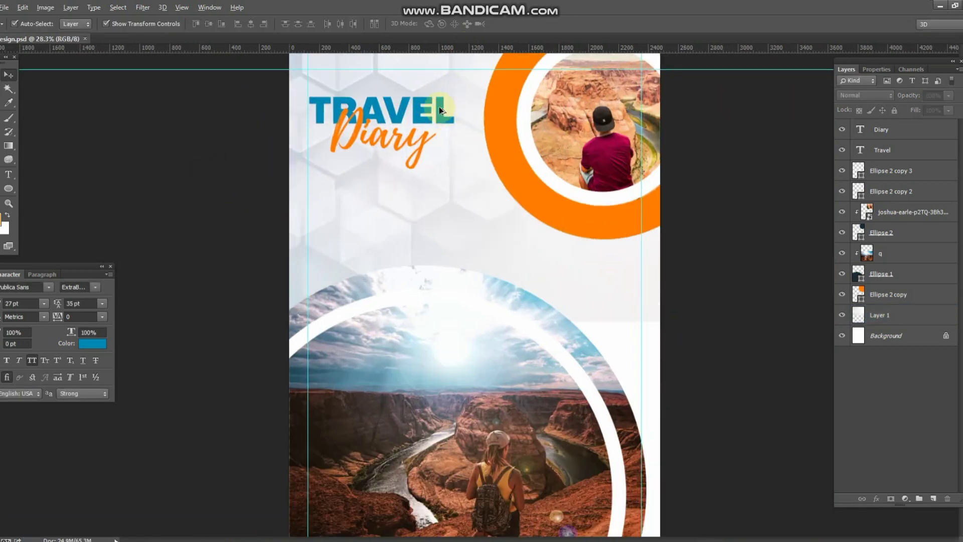
scroll(439, 106, "up", 3)
left_click(474, 86)
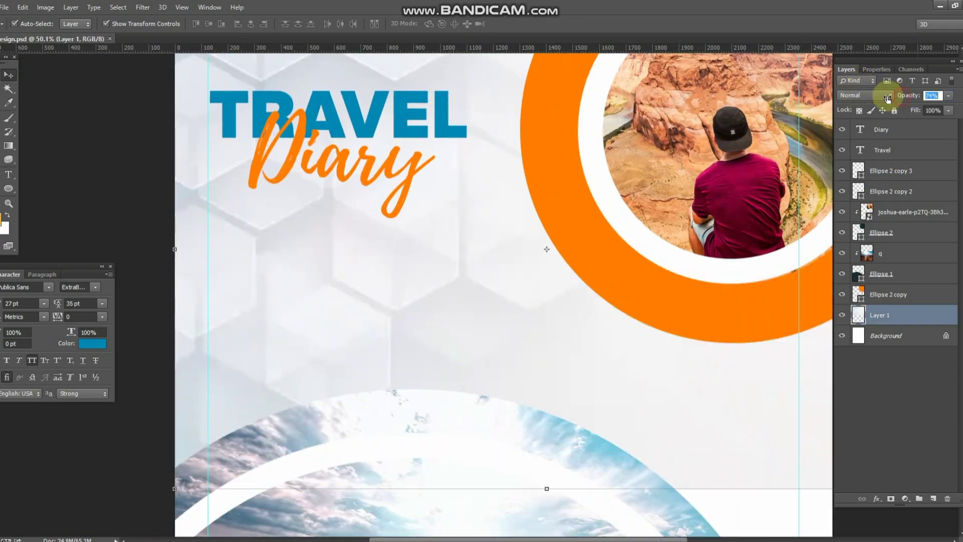
scroll(229, 188, "down", 3)
left_click(101, 151)
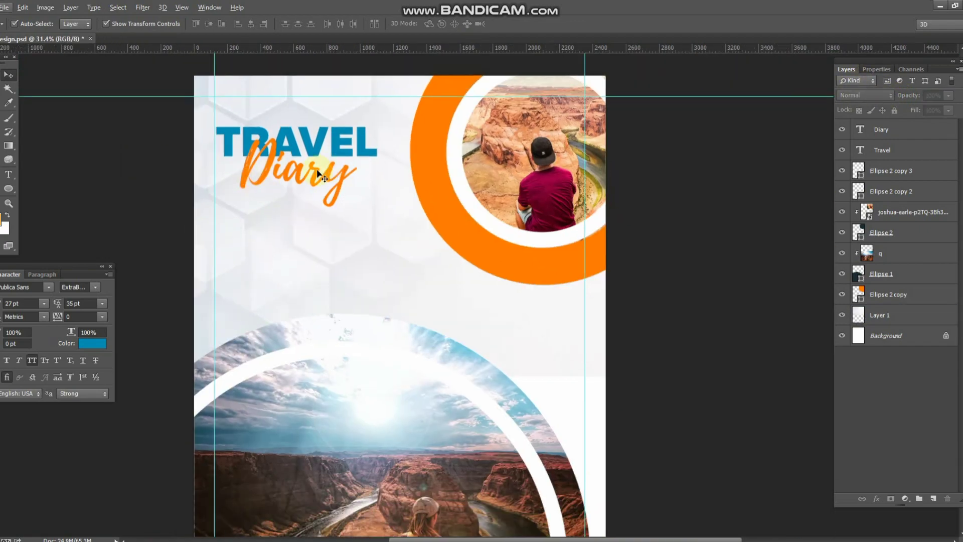
scroll(267, 206, "up", 2)
scroll(301, 195, "up", 2)
mouse_move(327, 190)
left_mouse_down()
mouse_move(294, 207)
mouse_move(279, 257)
left_mouse_up()
left_click(9, 175)
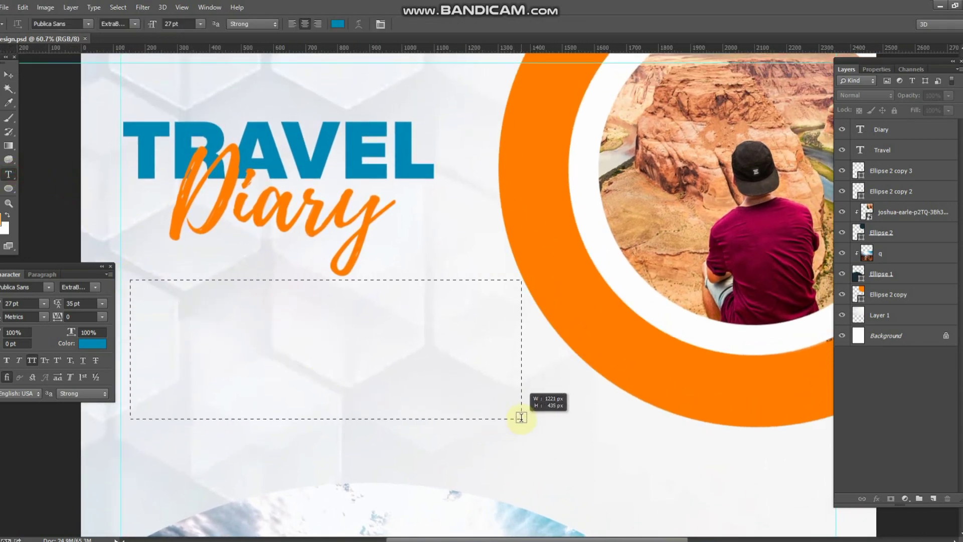
Draw a wide text box below Diary with small Lorem Ipsum placeholder, trimmed after 'pariatur'.
left_click_drag(365, 395, 521, 419)
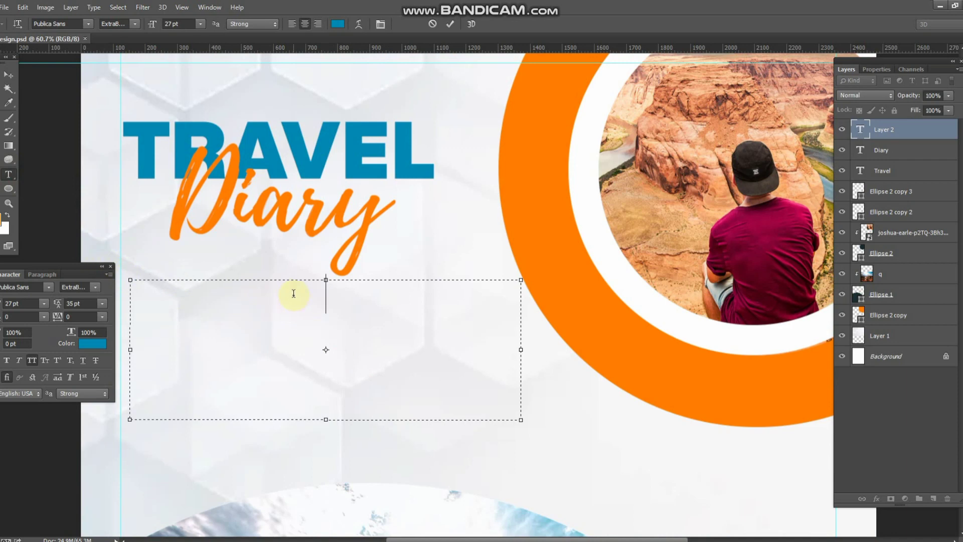
left_click(94, 7)
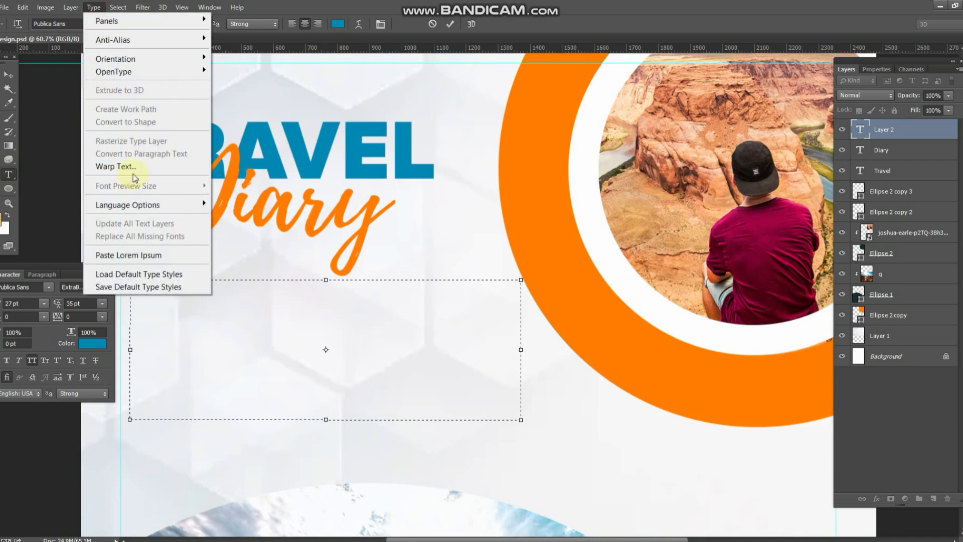
left_click(151, 255)
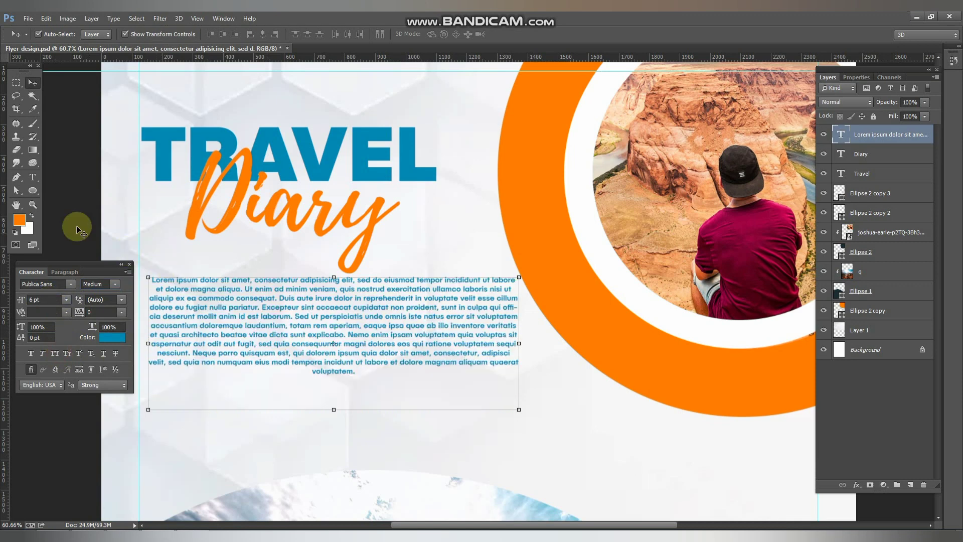
key("t")
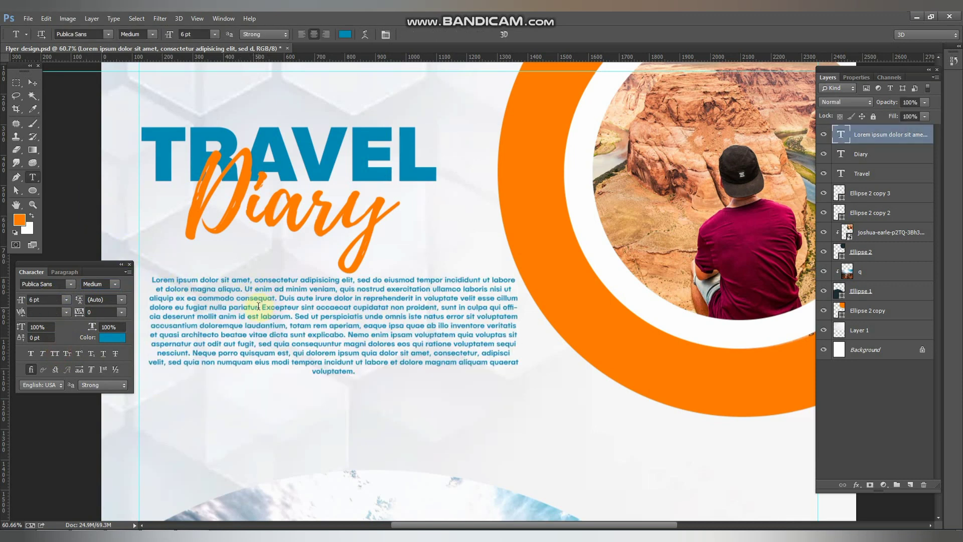
left_click_drag(258, 306, 393, 396)
key("BackSpace")
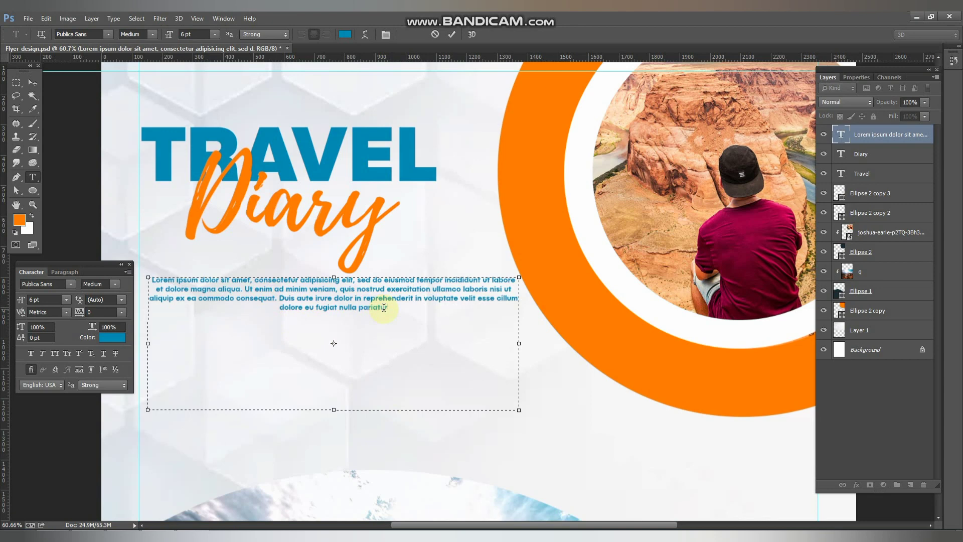
Shorten the text box and clear all its placeholder text.
left_click_drag(334, 407, 334, 370)
key("ctrl+a")
key("BackSpace")
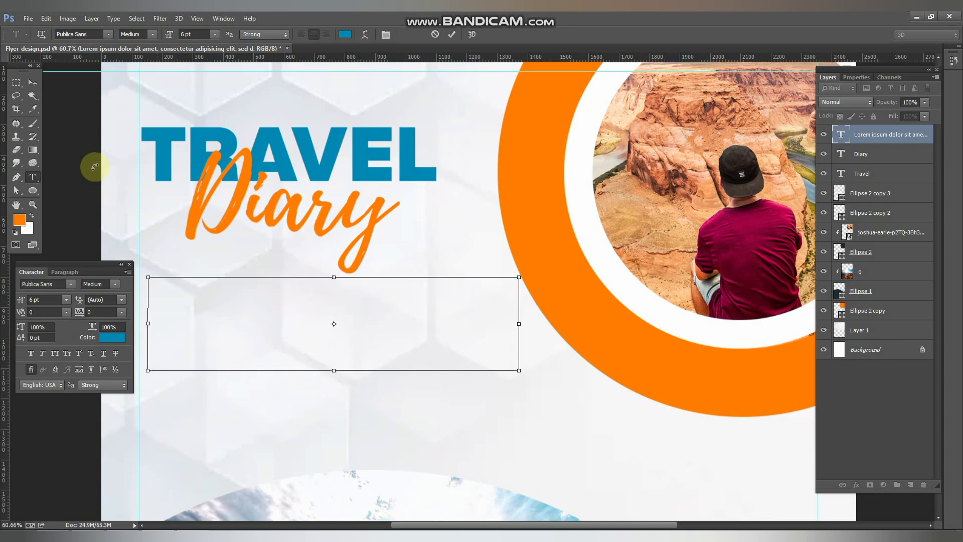
left_click(32, 82)
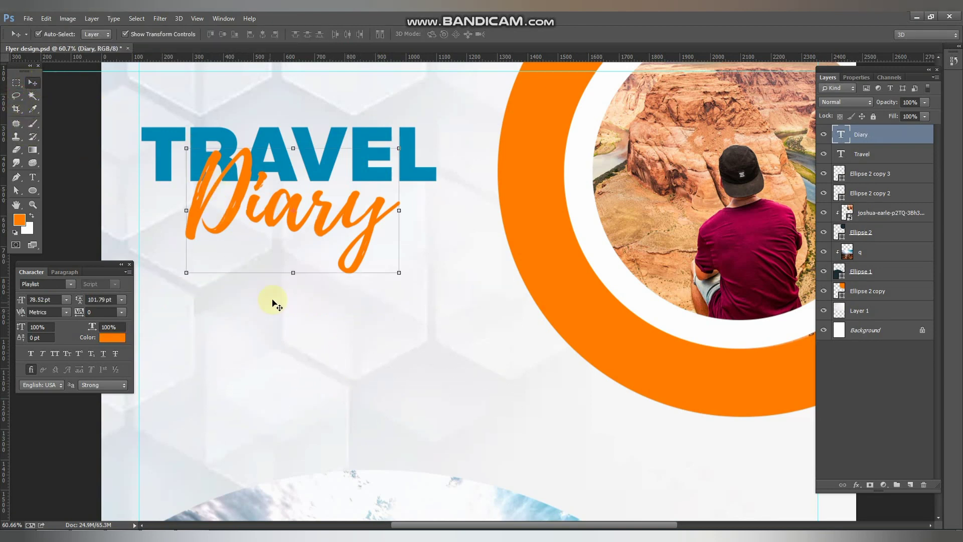
Nudge Diary lower and give it a 36% inner shadow plus a drop shadow.
left_click_drag(273, 301, 316, 275)
key("Delete")
left_click_drag(284, 139, 284, 151)
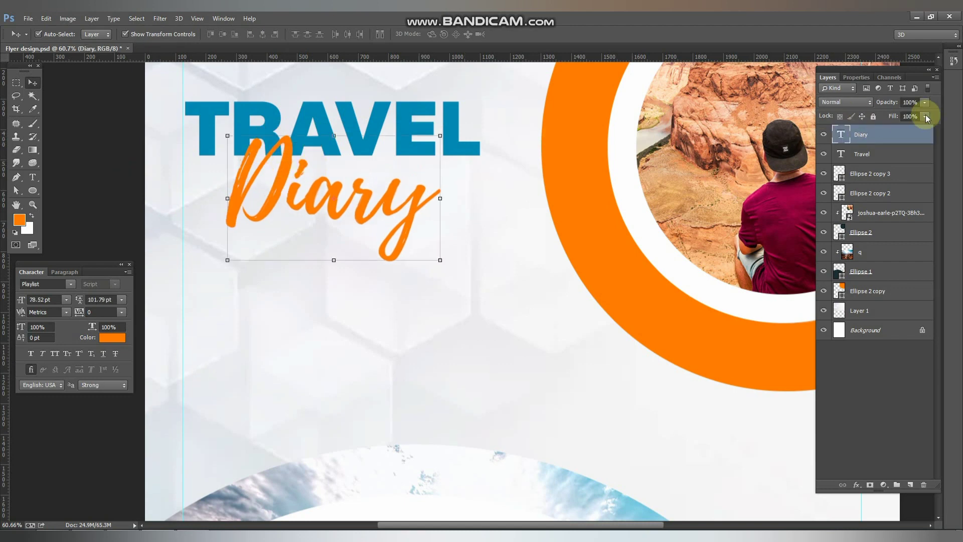
double_click(898, 134)
left_click(684, 239)
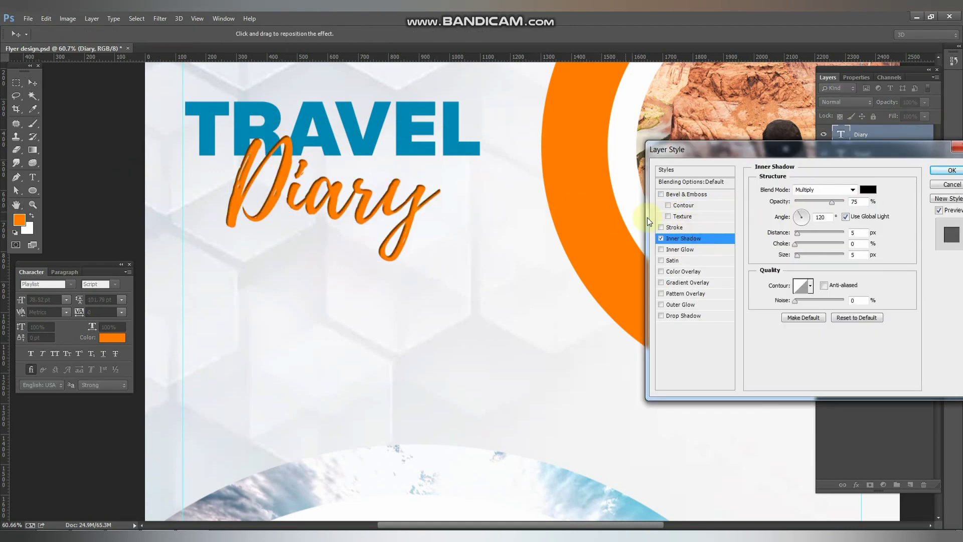
left_click_drag(809, 200, 812, 202)
left_click(683, 315)
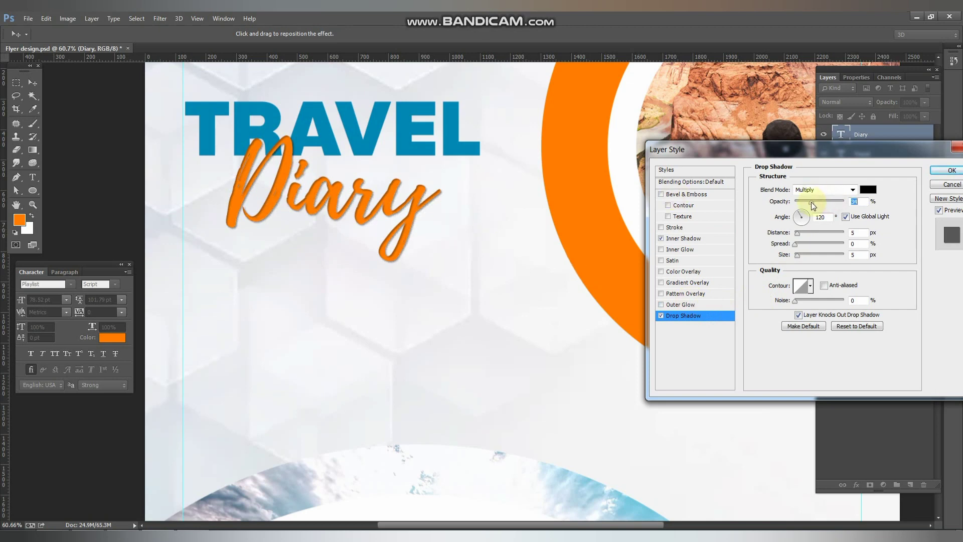
left_click(946, 170)
left_click(32, 177)
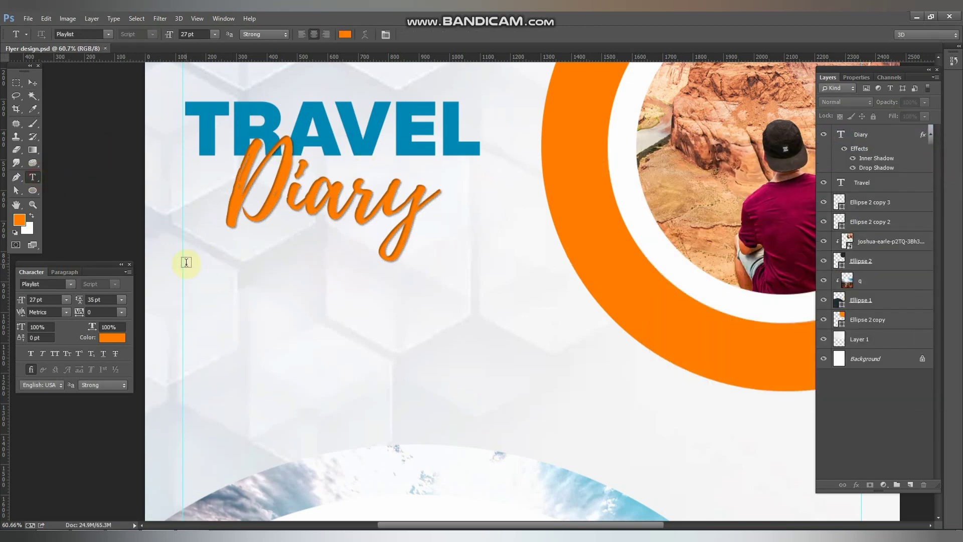
Paste a trial single-line lorem ipsum text, then delete it.
left_click(211, 293)
key("ctrl+v")
left_click(32, 90)
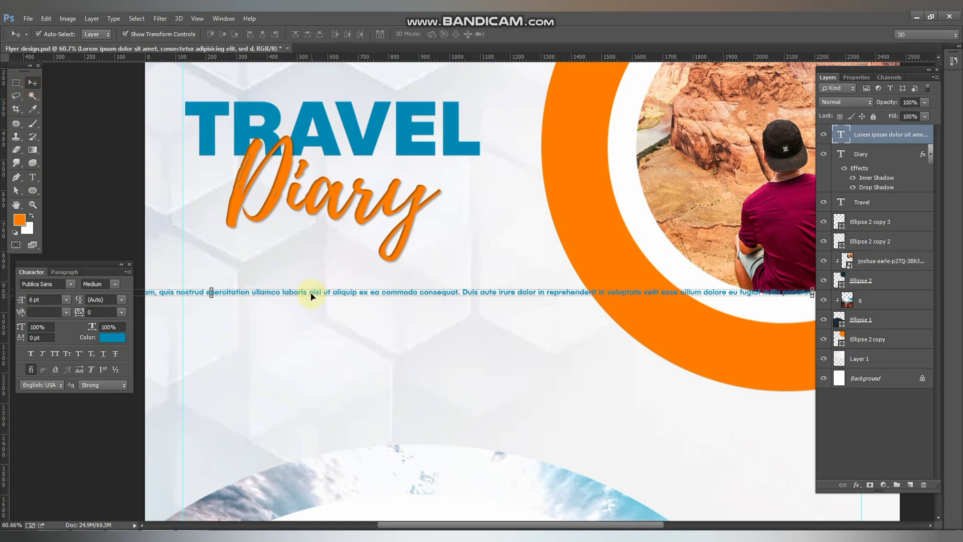
left_click_drag(311, 293, 695, 275)
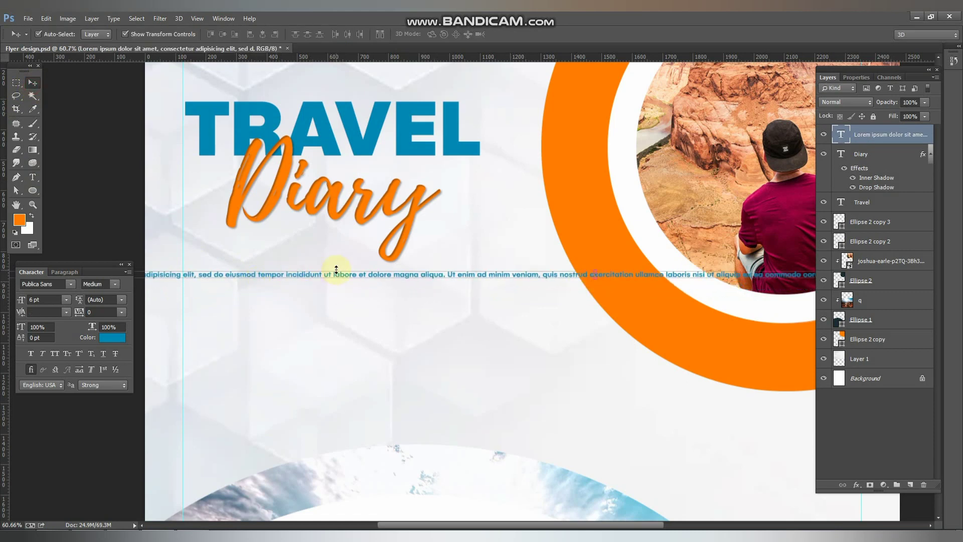
key("Delete")
left_click(33, 177)
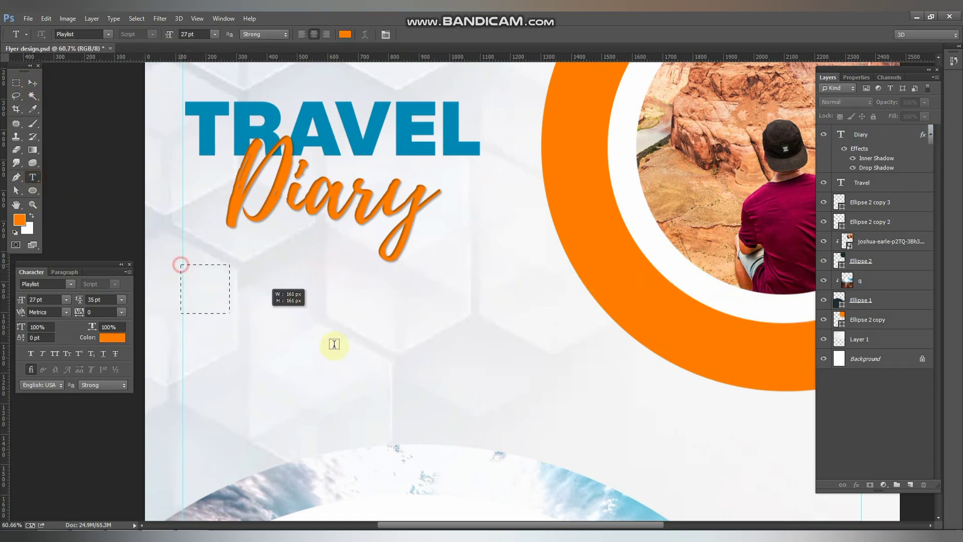
Draw a paragraph box under the title with pasted lorem ipsum, left-aligned at 9 pt.
left_click_drag(335, 344, 553, 386)
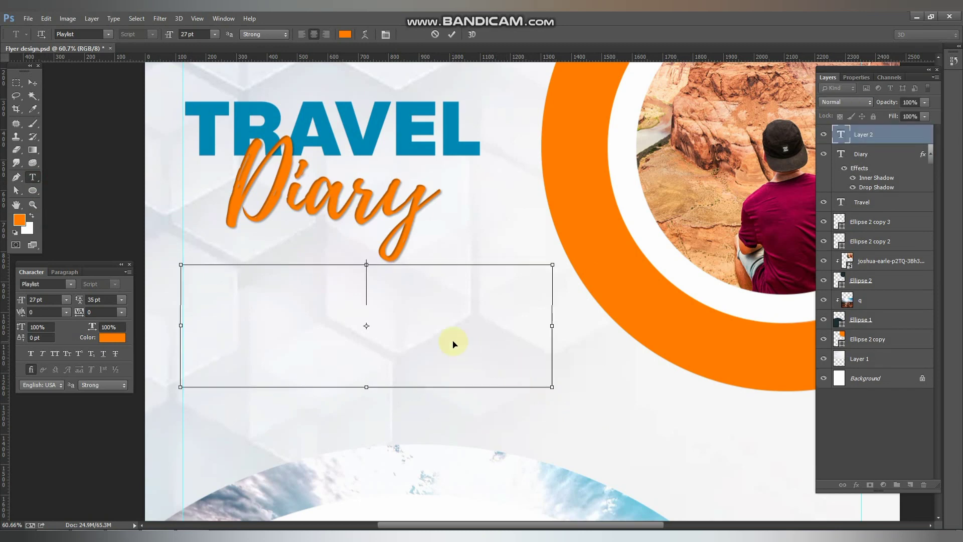
type("Lorem ipsum dolor sit amet, consectetur adipisicing elit, sed do eiusmod tempor incididunt ut labore et dolore magna aliqua. Ut enim ad minim veniam, quis nostrud exercitation ullamco laboris nisi ut aliquip ex ea commodo consequat. Duis aute irure dolor in reprehenderit in voluptate velit esse cillum dolore eu fugiat nulla pariatur.")
key("ctrl+a")
left_click(301, 34)
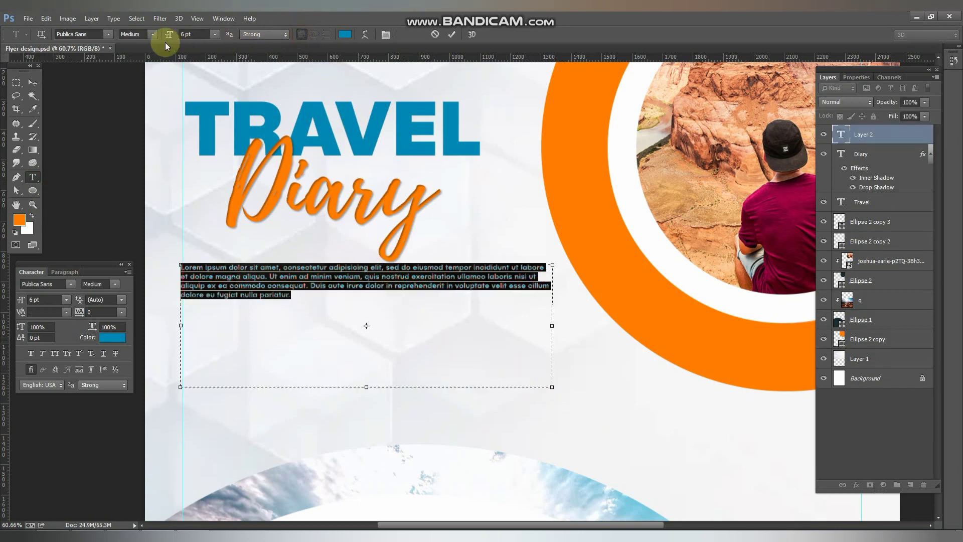
left_click(193, 34)
type("9")
key("Return")
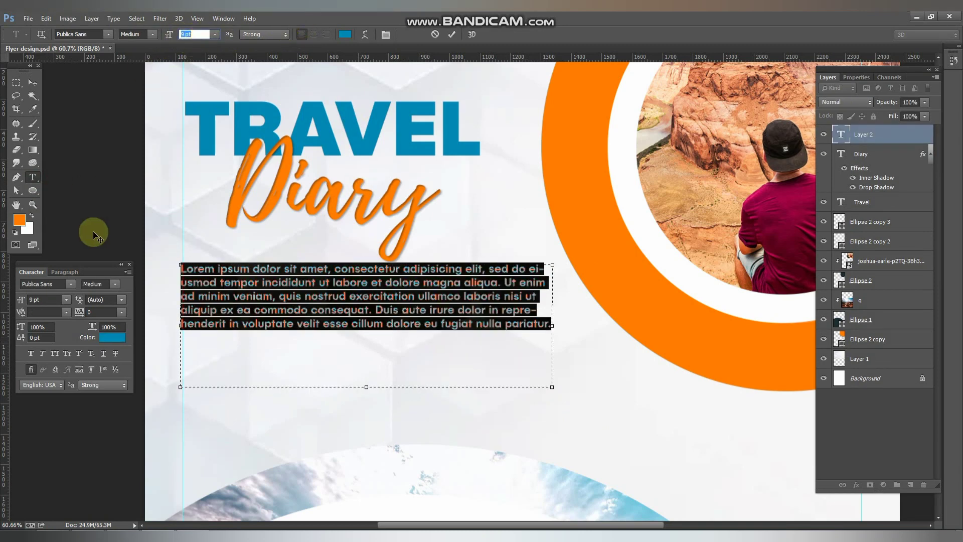
Set the paragraph to a Light weight with 13 pt leading and faux bold.
left_click(100, 284)
left_click(98, 341)
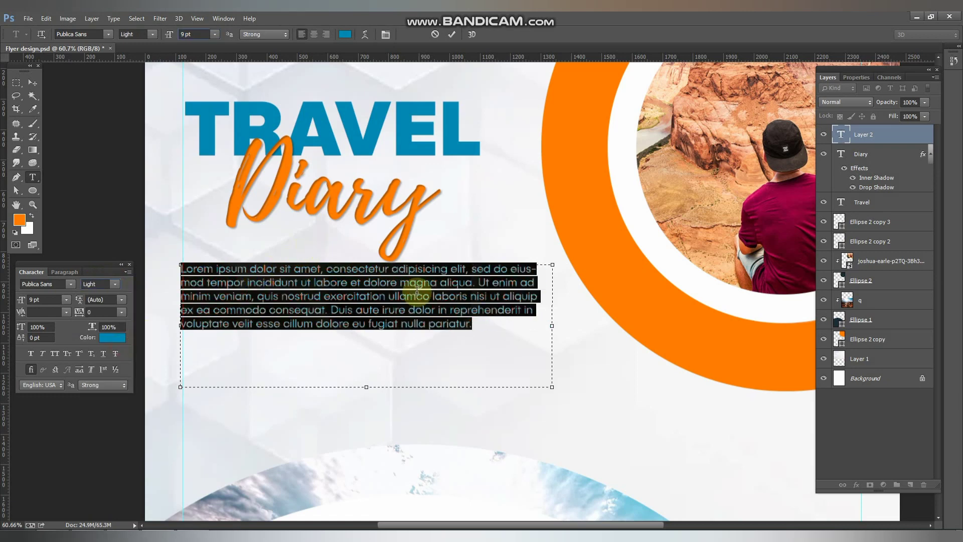
type("13")
key("Return")
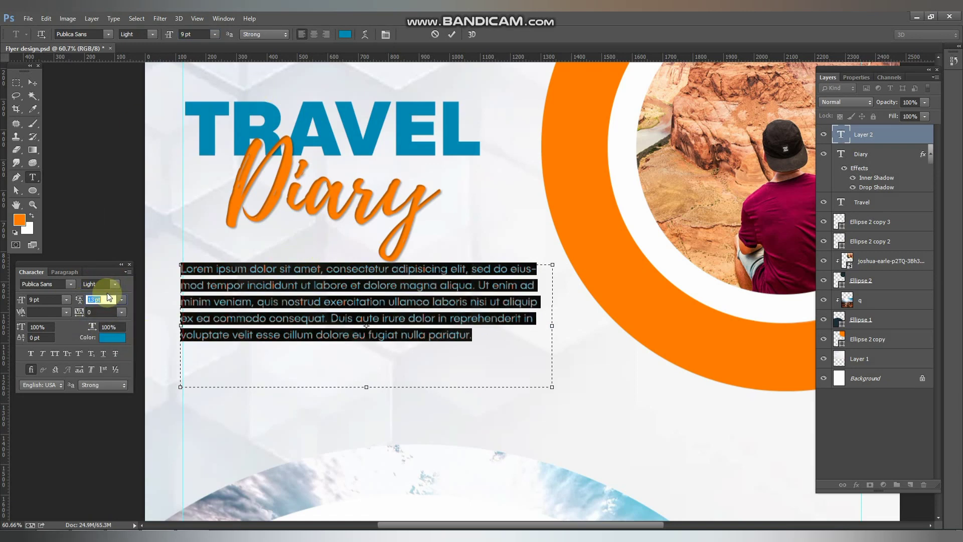
left_click(116, 284)
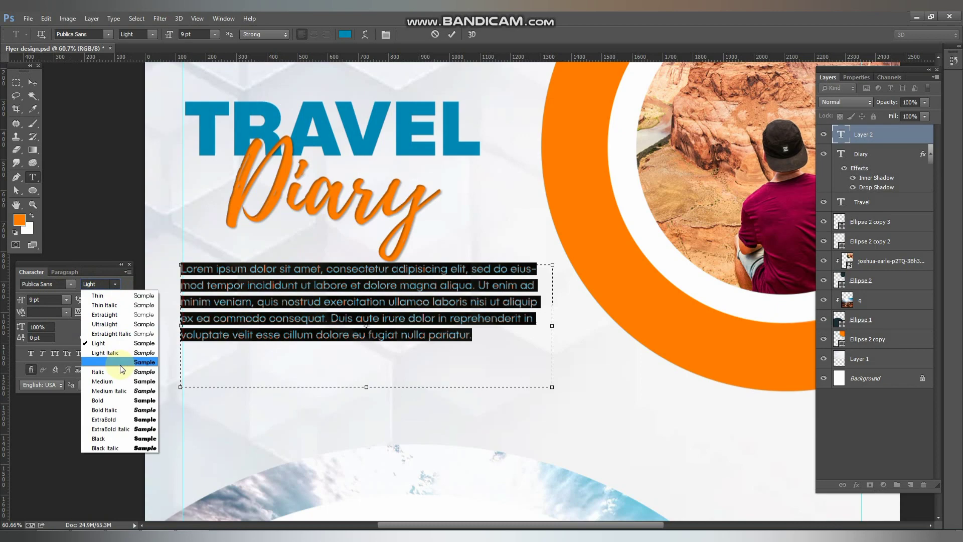
left_click(31, 353)
left_click(32, 83)
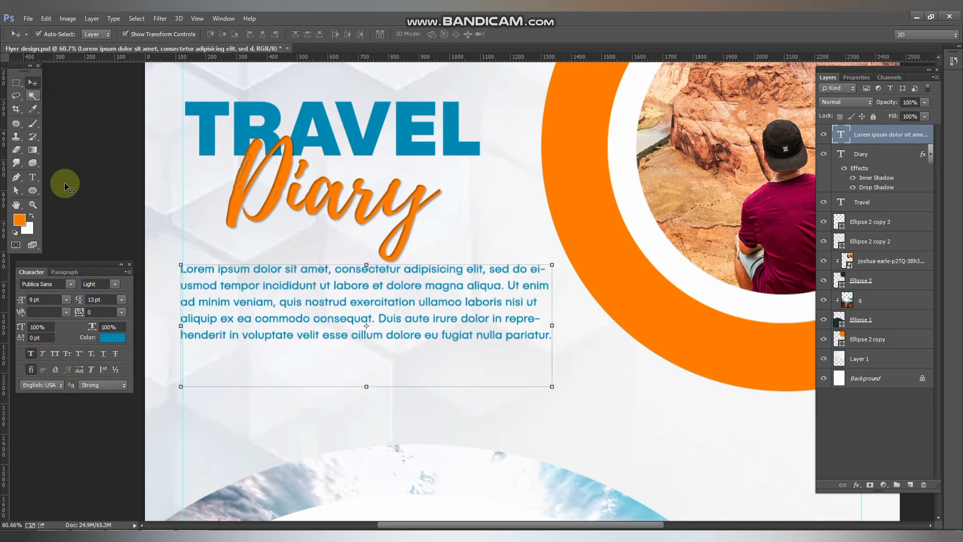
Color the paragraph near-black and turn off hyphenation.
left_click(112, 338)
left_click(80, 433)
left_click(317, 307)
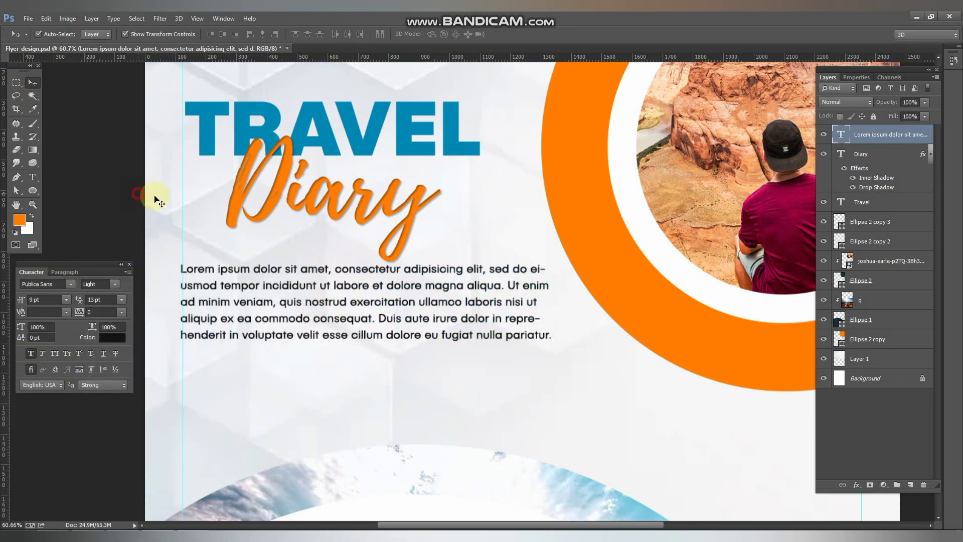
scroll(215, 194, "down", 3)
scroll(316, 307, "up", 3)
left_click(316, 307)
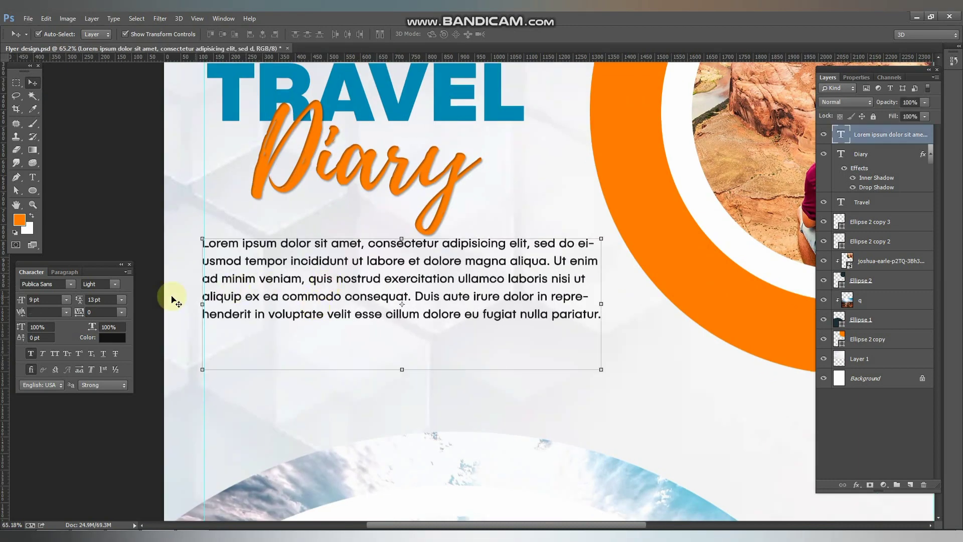
left_click(65, 272)
left_click(24, 342)
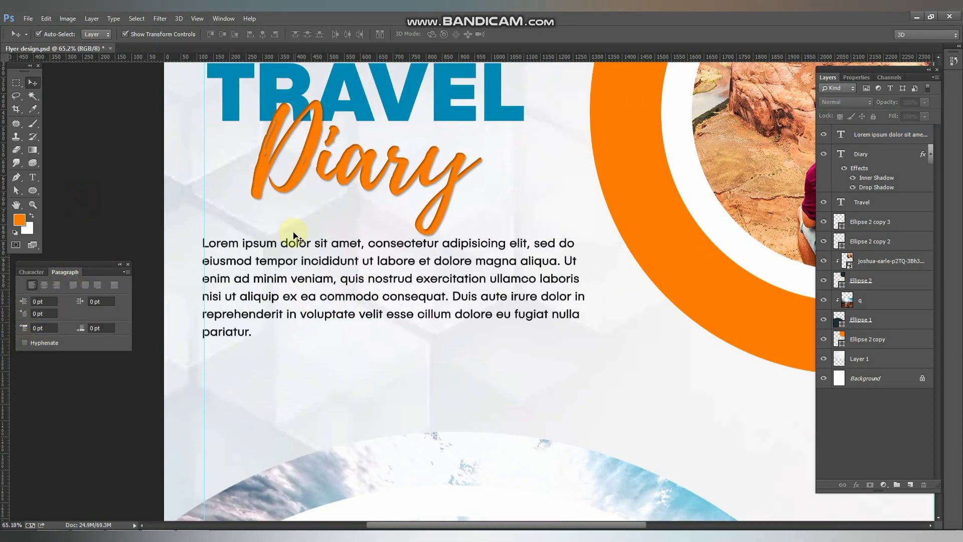
Trim the paragraph to end at 'consequat.' and save the flyer.
left_click_drag(296, 269, 302, 270)
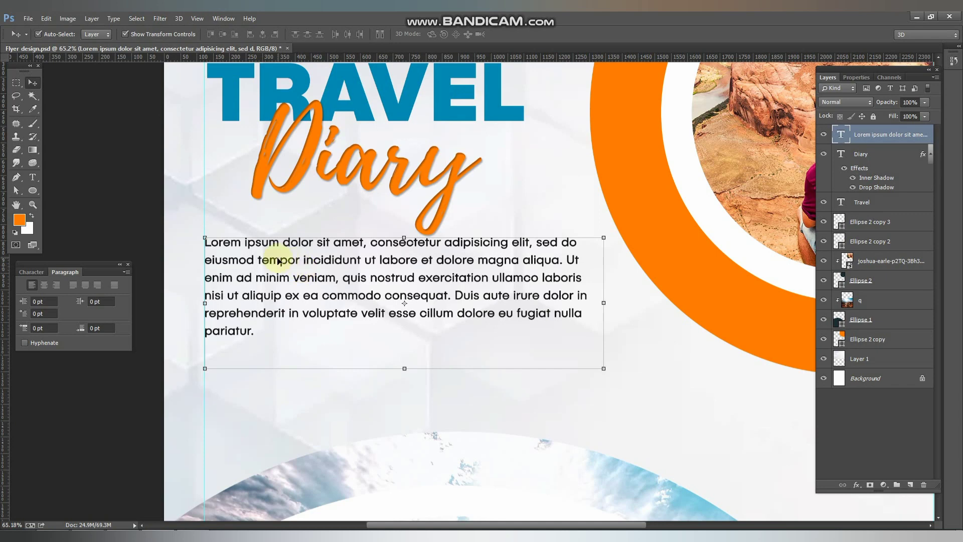
double_click(462, 294)
left_click_drag(462, 294, 615, 354)
key("BackSpace")
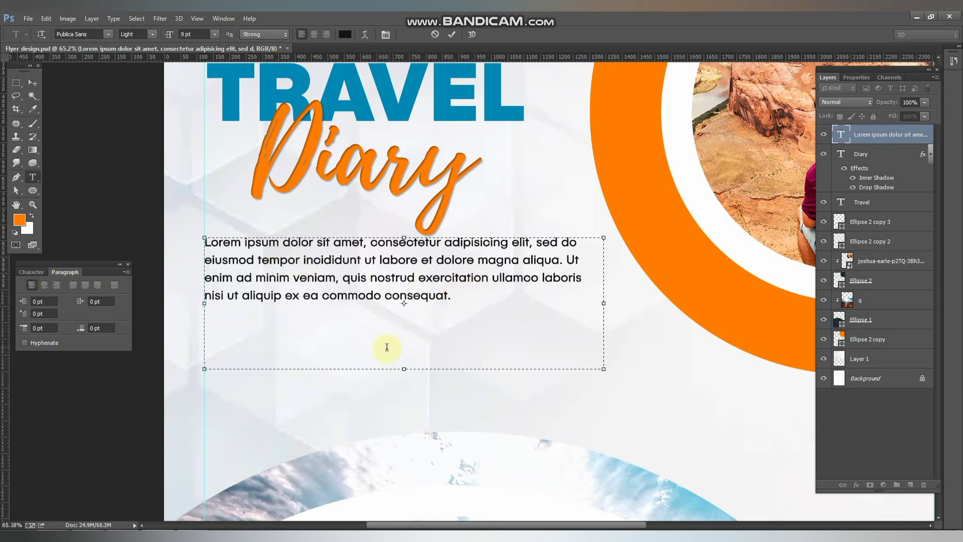
left_click(32, 83)
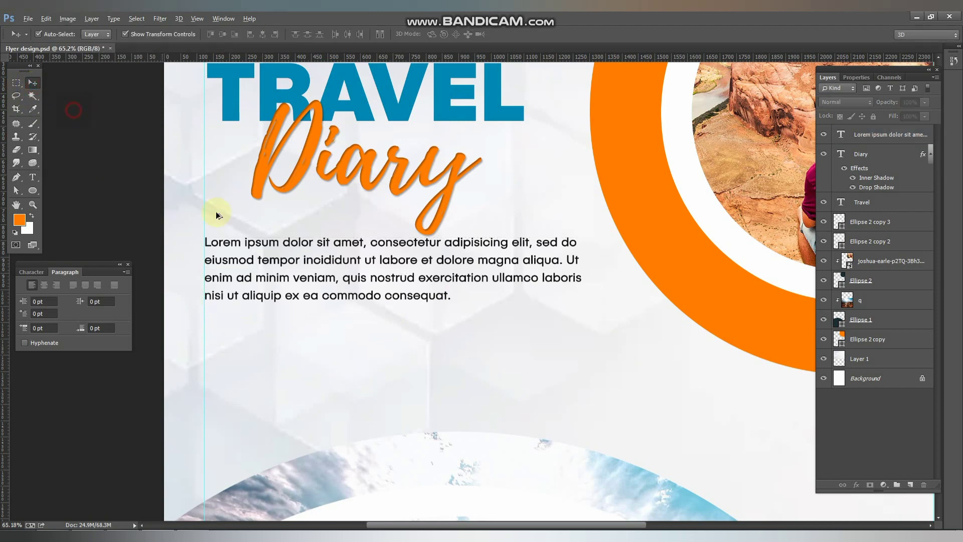
scroll(215, 218, "down", 3)
scroll(323, 157, "up", 1)
key("ctrl+s")
Draw a tall orange rounded bar at the flyer's left edge and save the flyer.
left_click(32, 190)
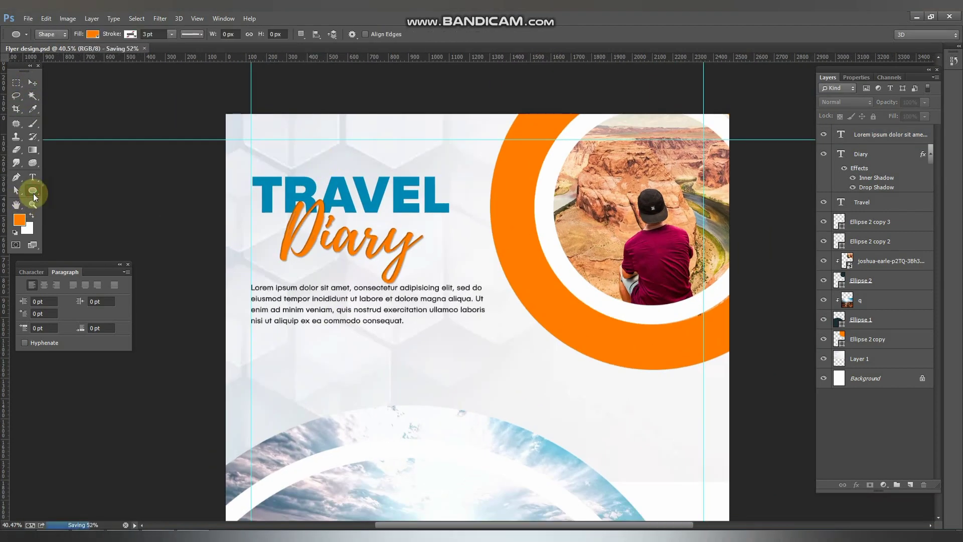
left_click(70, 198)
left_click_drag(223, 115, 236, 224)
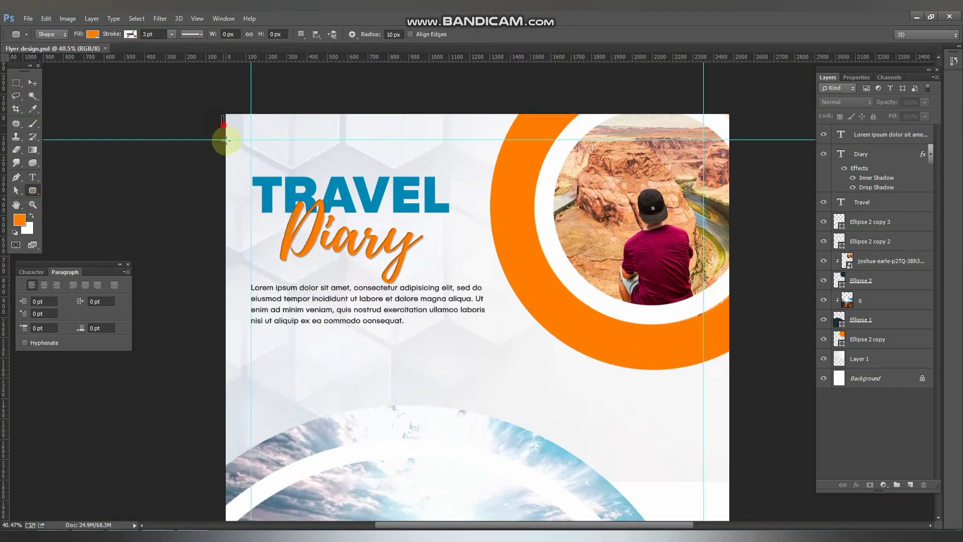
left_click(32, 82)
scroll(293, 179, "down", 2)
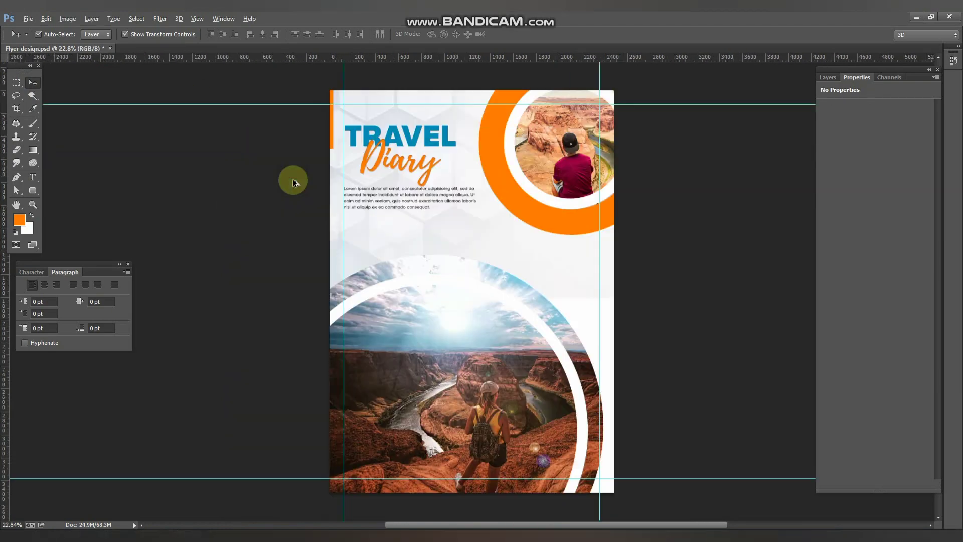
key("ctrl+s")
Draw an orange circle and move it to the left edge of the canyon photo.
scroll(403, 174, "up", 1)
scroll(439, 216, "down", 1)
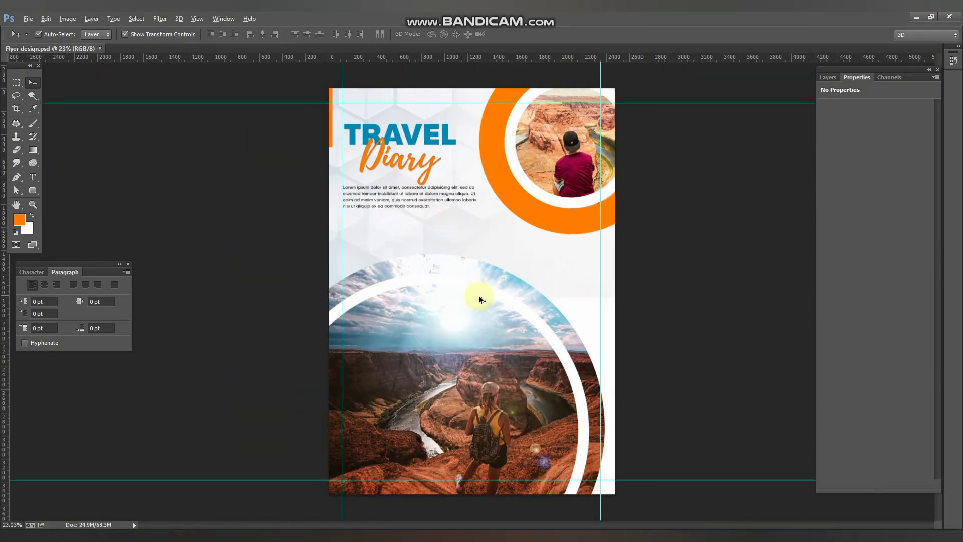
scroll(484, 319, "up", 2)
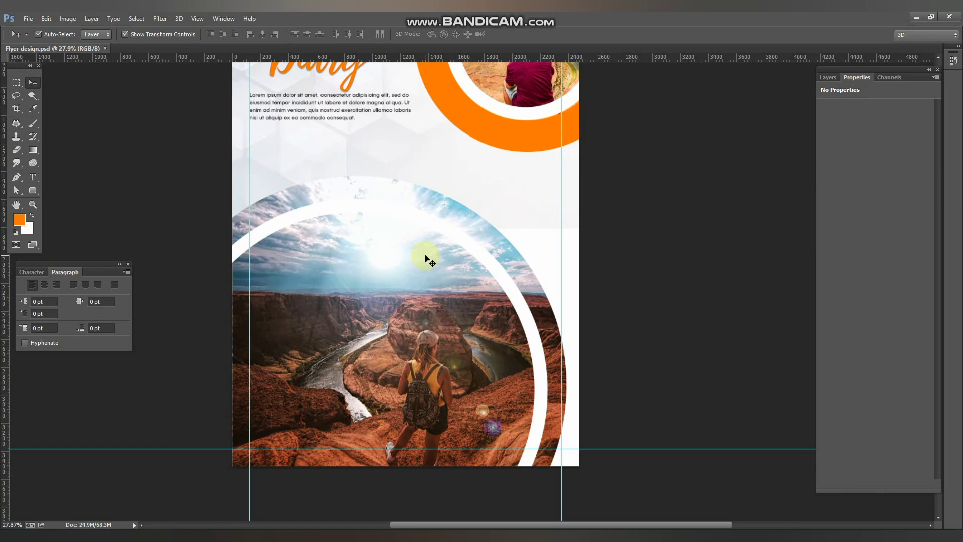
scroll(426, 260, "up", 1)
scroll(512, 155, "up", 2)
left_click(32, 190)
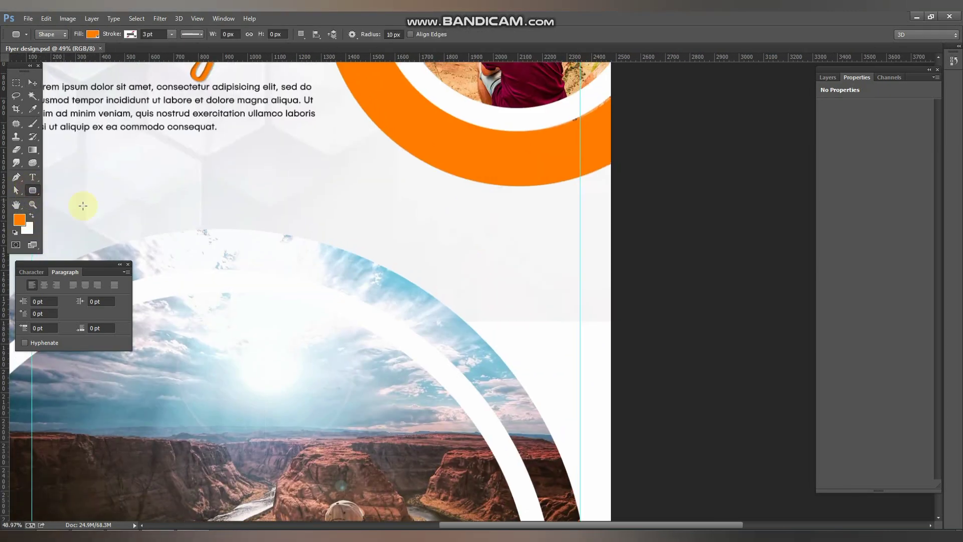
right_click(32, 191)
left_click(84, 209)
left_click_drag(307, 180, 435, 308)
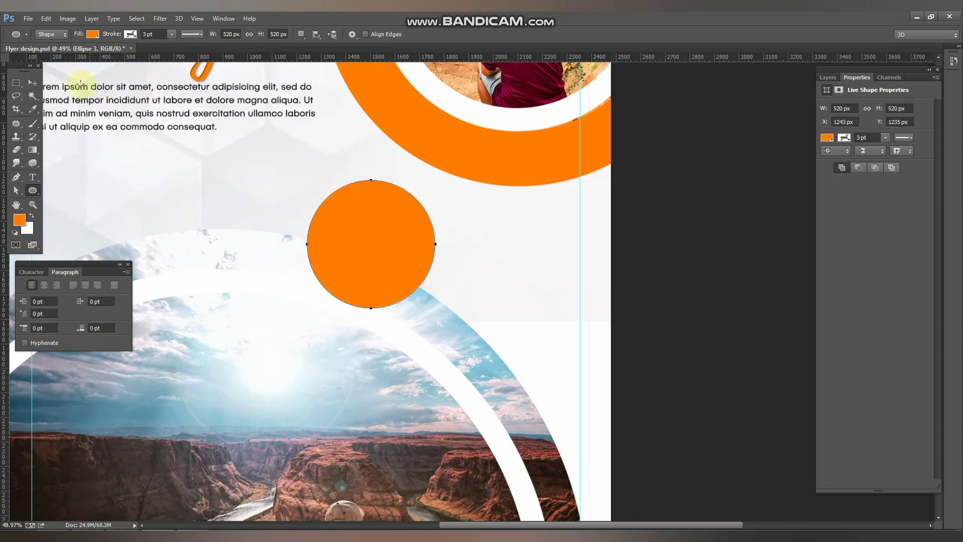
left_click(32, 83)
scroll(354, 209, "down", 2)
scroll(491, 258, "down", 1)
left_click_drag(491, 258, 352, 270)
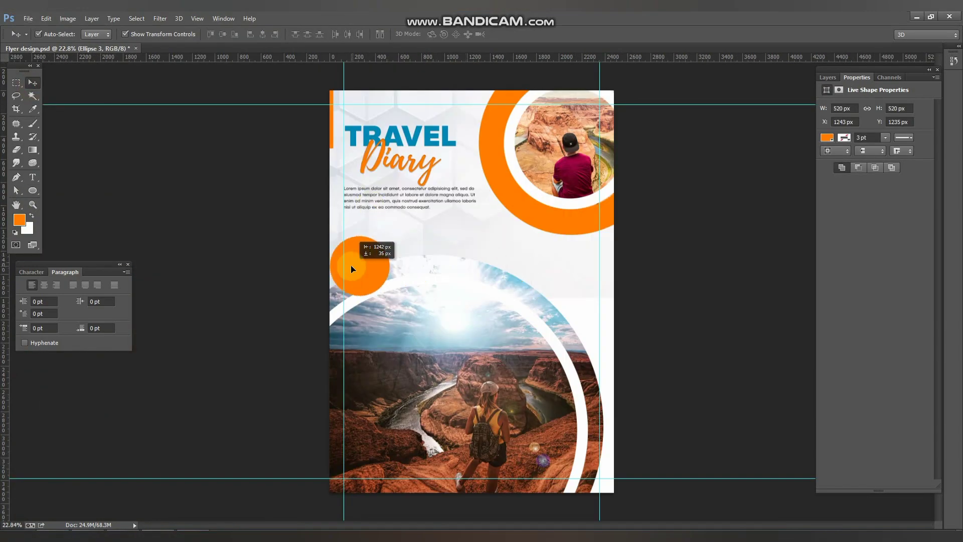
Fill the circle with the TRAVEL blue and shrink it to a small dot.
left_click(20, 219)
left_click(351, 135)
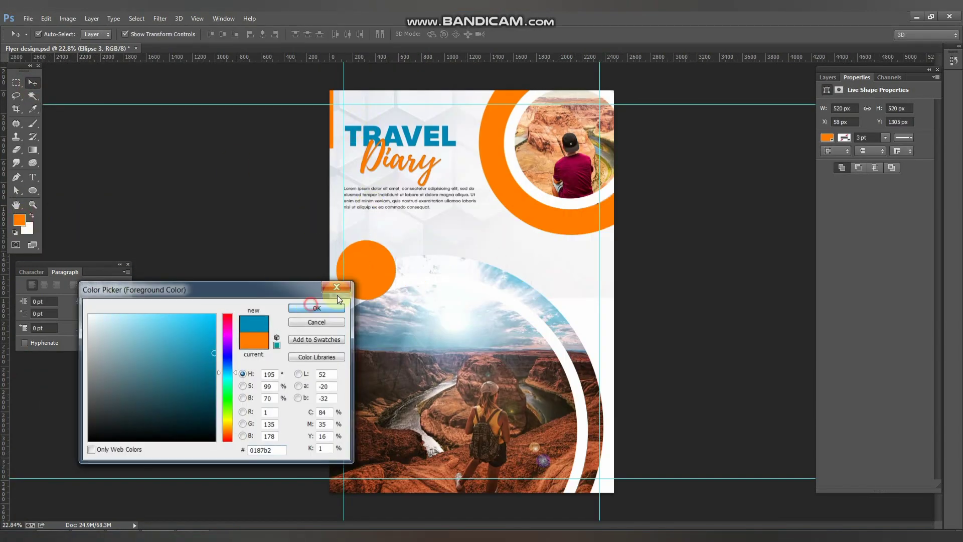
left_click(318, 305)
key("alt+BackSpace")
scroll(374, 263, "up", 2)
scroll(362, 262, "up", 1)
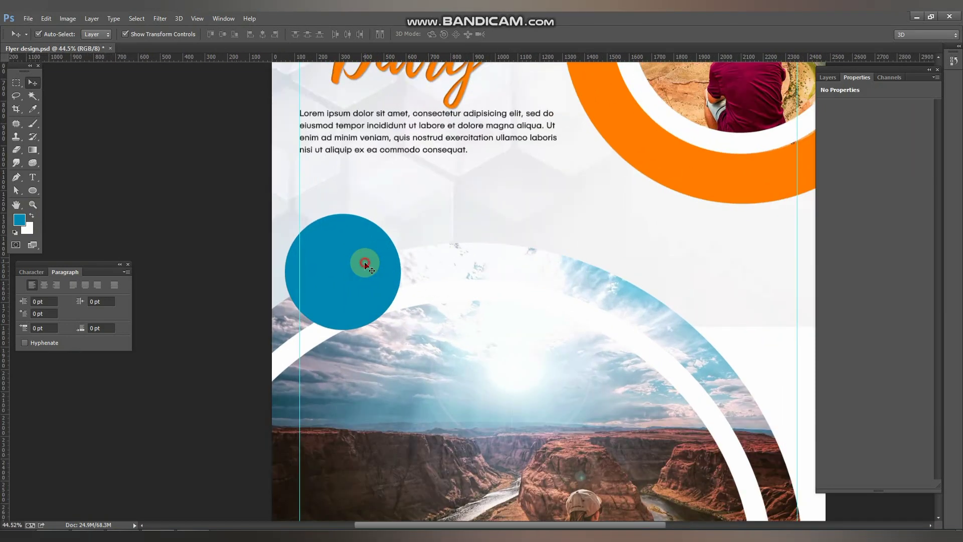
key("ctrl+t")
mouse_move(400, 214)
left_mouse_down()
mouse_move(350, 265)
mouse_move(348, 314)
left_mouse_up()
key("Return")
Fit the flyer on screen, save it, and pan to the lower canyon photo.
key("ctrl+0")
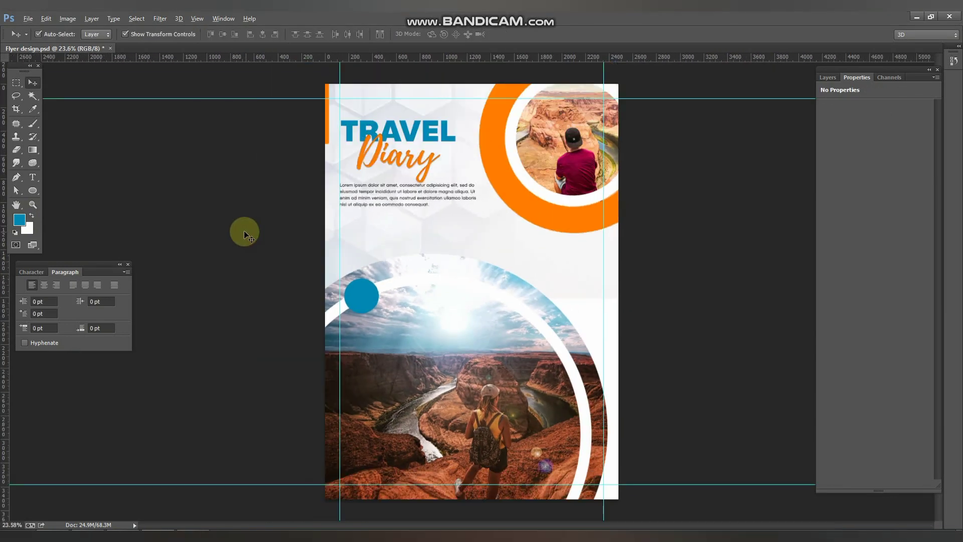
key("ctrl+s")
scroll(562, 371, "up", 2)
left_click_drag(562, 371, 455, 168)
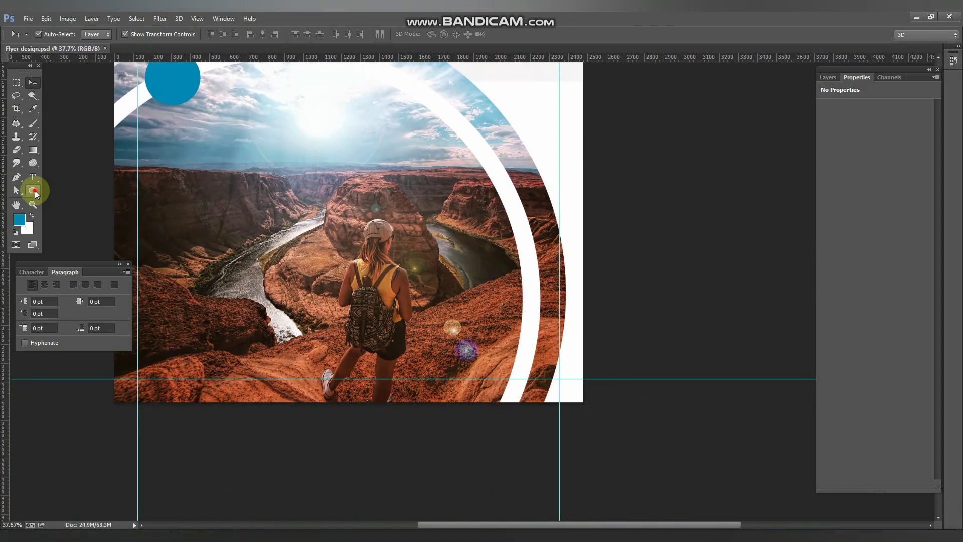
Draw a white-filled rounded rectangle on the lower canyon photo and shrink it slightly.
left_click(90, 196)
left_click_drag(440, 271, 628, 344)
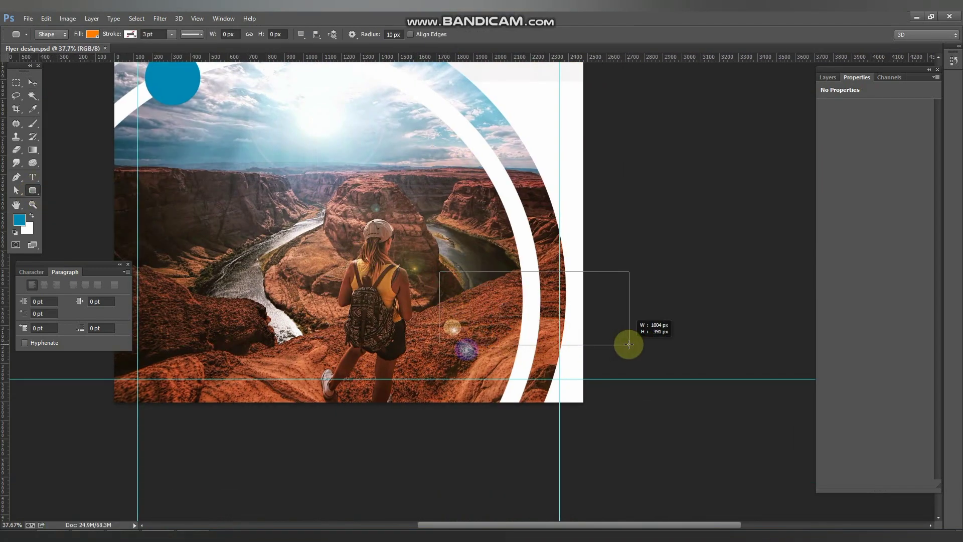
left_click_drag(845, 181, 953, 178)
left_click(33, 82)
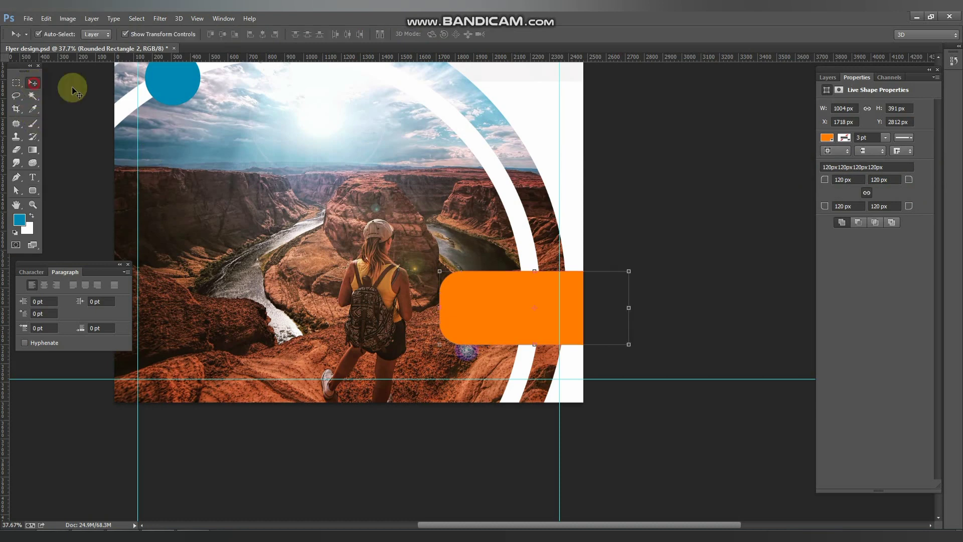
key("ctrl+BackSpace")
left_click(526, 296)
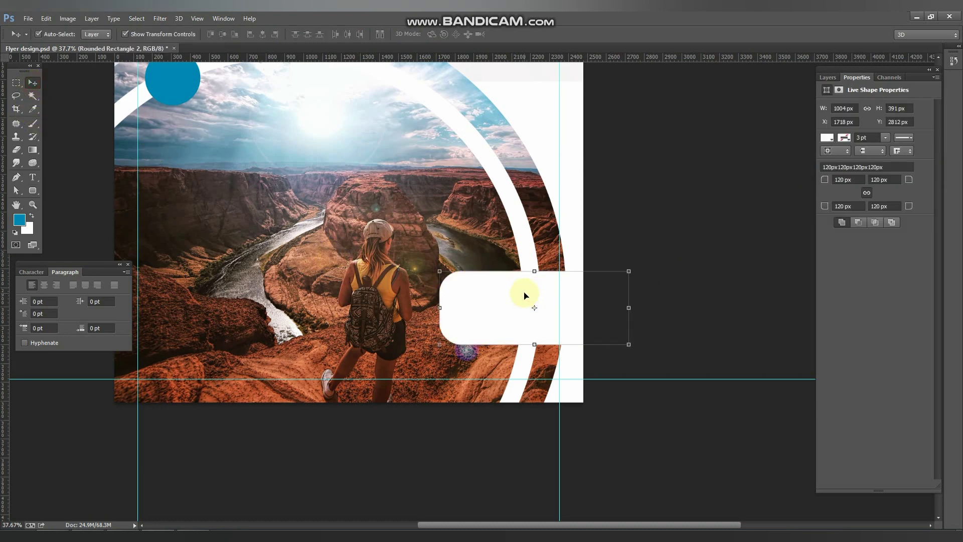
left_click_drag(633, 271, 622, 273)
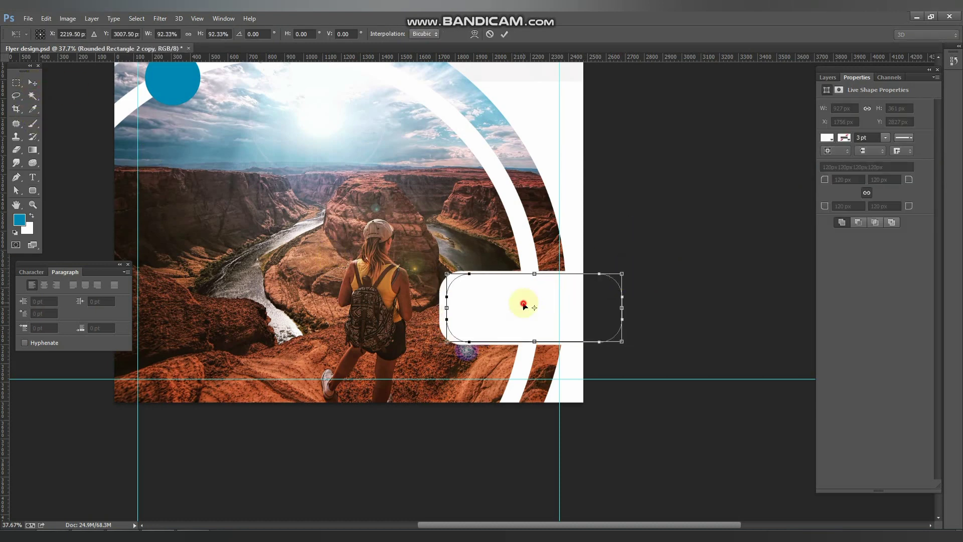
double_click(522, 301)
Give the rectangle a dark navy dotted outline and shift it slightly left.
left_click(845, 137)
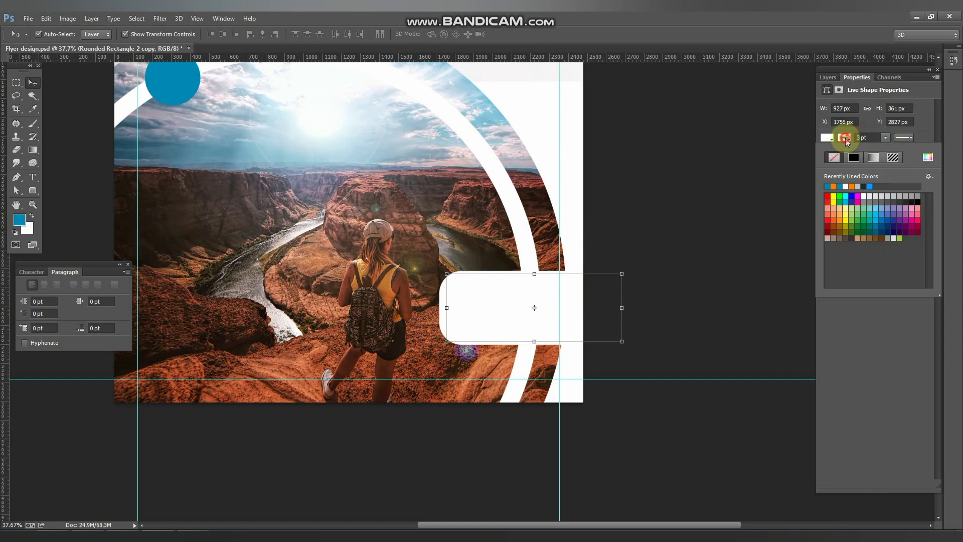
left_click(867, 186)
left_click(835, 187)
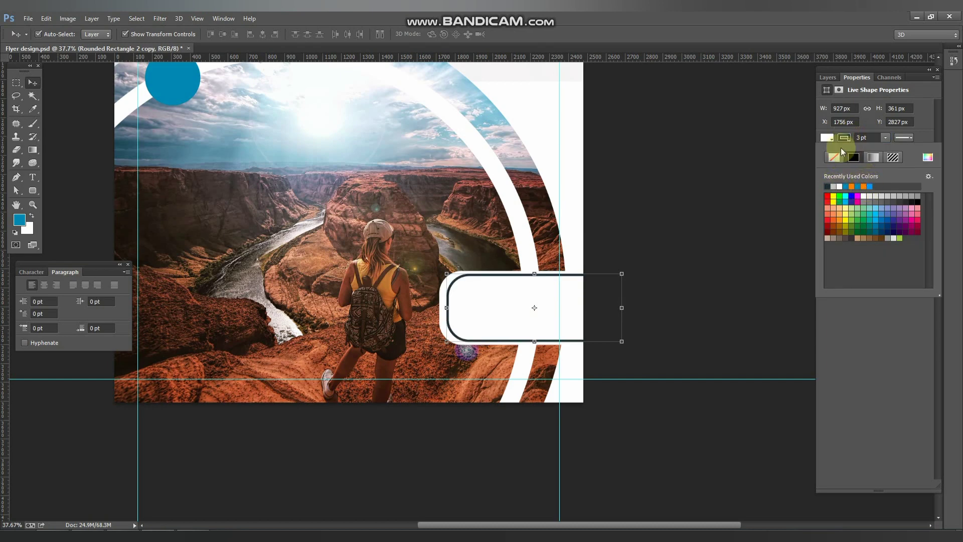
left_click(904, 138)
left_click(869, 181)
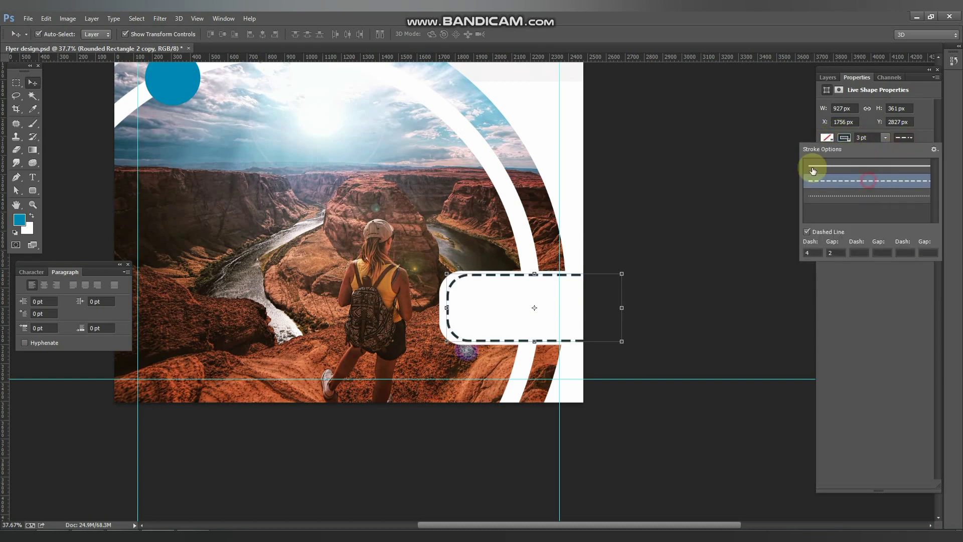
left_click(873, 195)
left_click(867, 138)
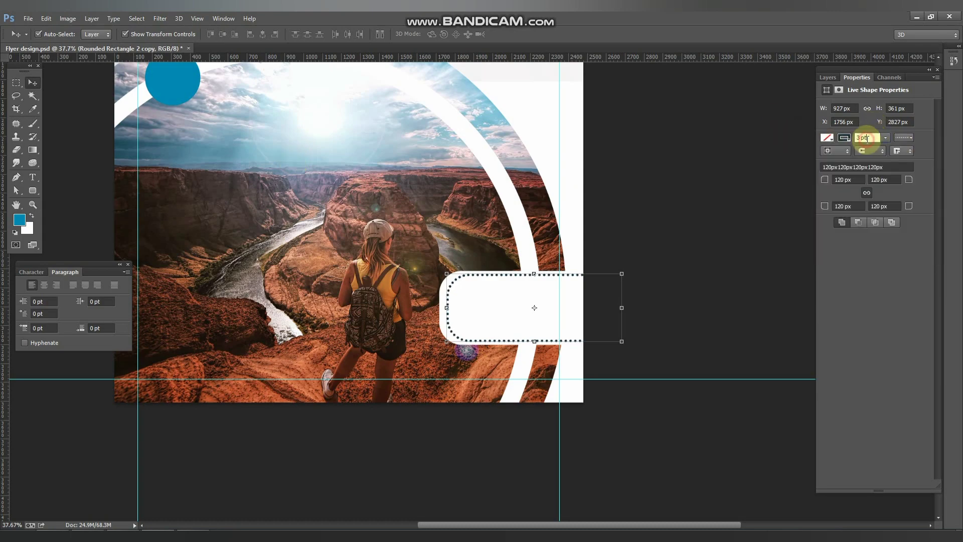
type("2")
left_click(611, 197)
scroll(436, 321, "up", 3)
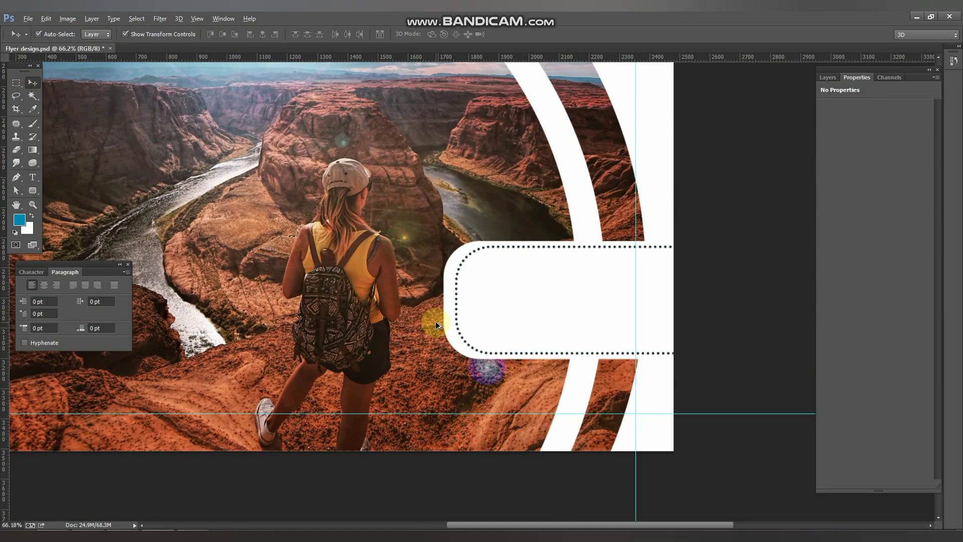
scroll(436, 322, "up", 2)
left_click_drag(465, 285, 458, 288)
left_click(805, 216)
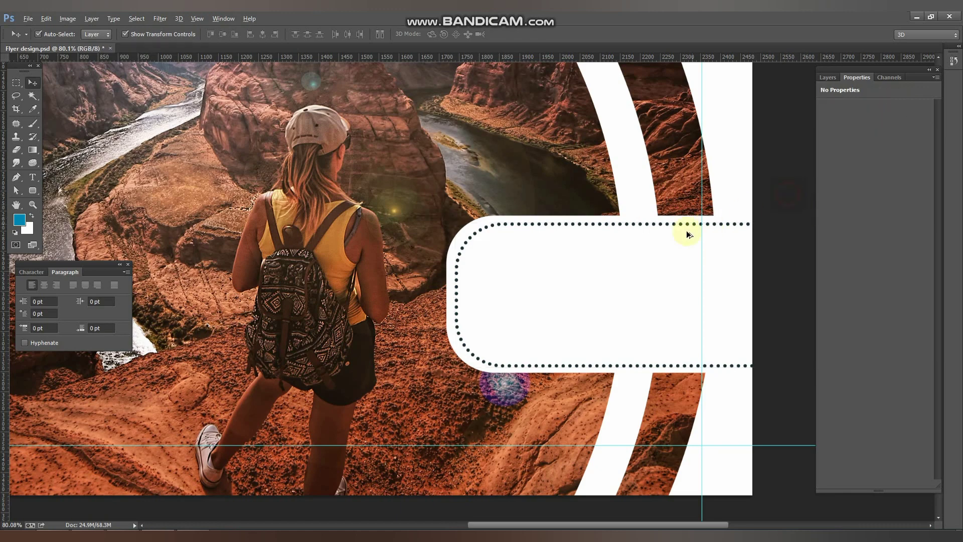
Zoom in on the flyer's lower right and select the rounded rectangle.
key("ctrl+0")
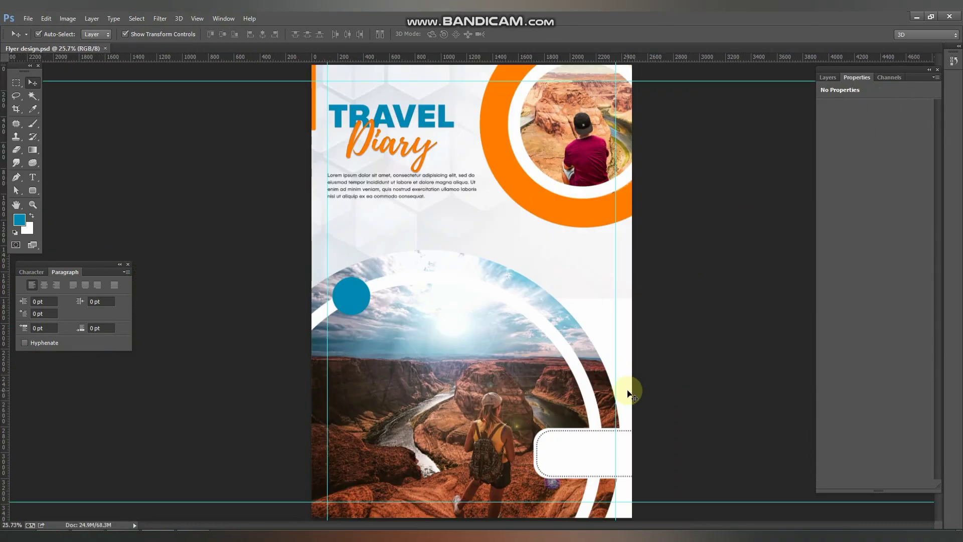
scroll(627, 434, "up", 3)
scroll(625, 430, "up", 2)
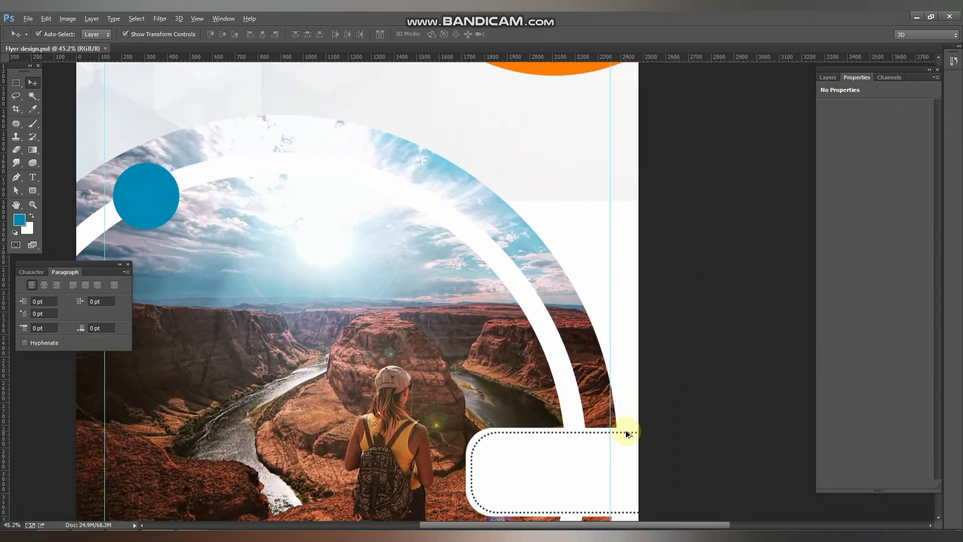
left_click_drag(611, 458, 535, 353)
left_click_drag(502, 320, 365, 130)
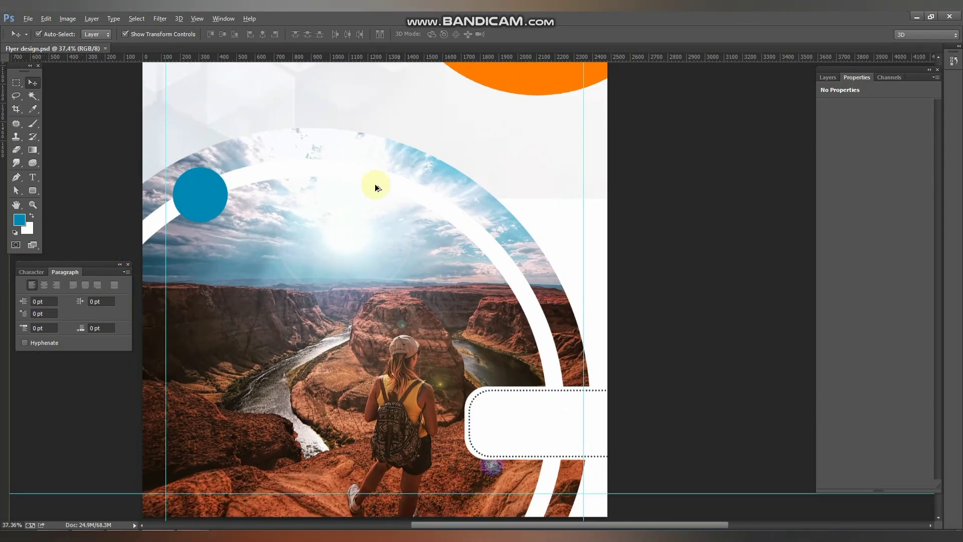
scroll(375, 184, "up", 2)
left_click_drag(520, 326, 350, 245)
left_click(350, 245)
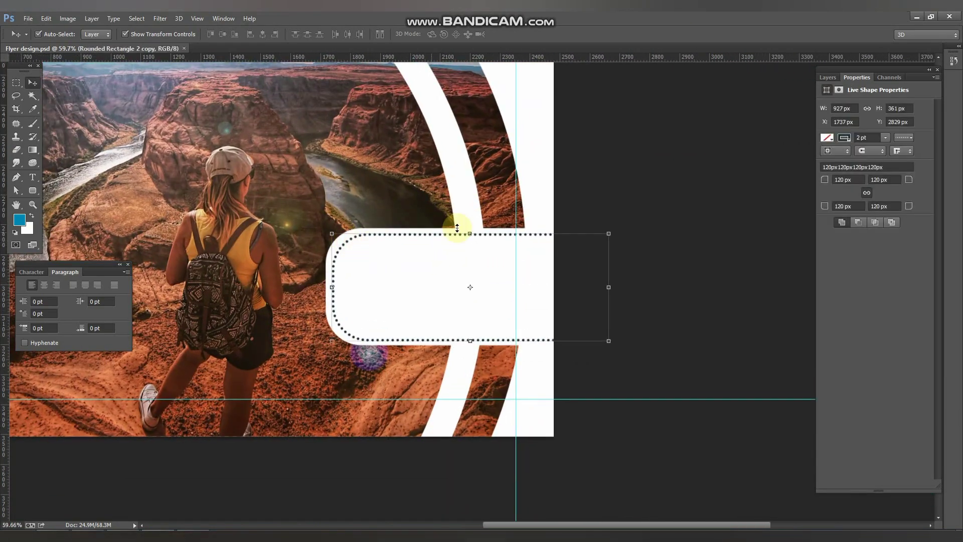
left_click(507, 217)
scroll(380, 276, "up", 5)
Add the text '3 night', enlarge it and move it inside the rectangle.
key("t")
type("3 night")
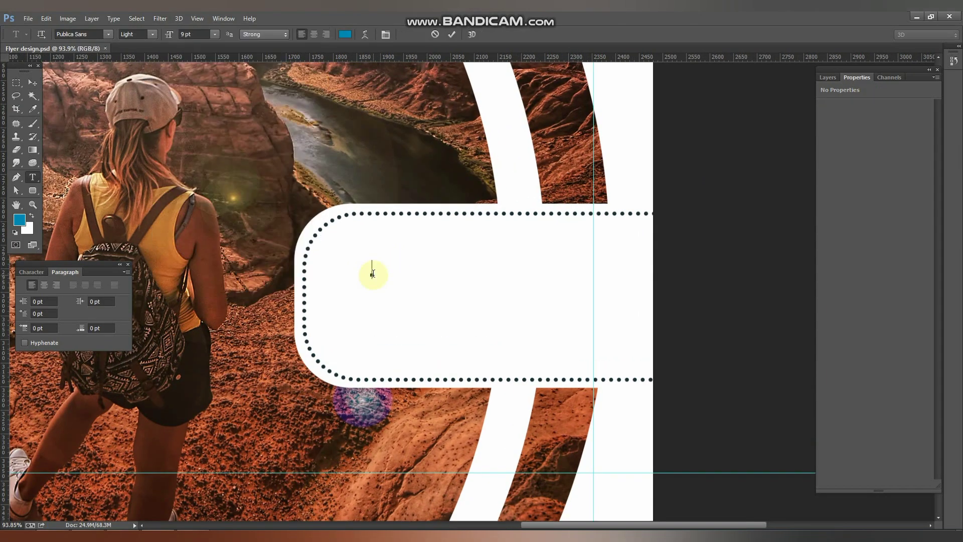
left_click(38, 86)
left_click_drag(430, 279, 589, 351)
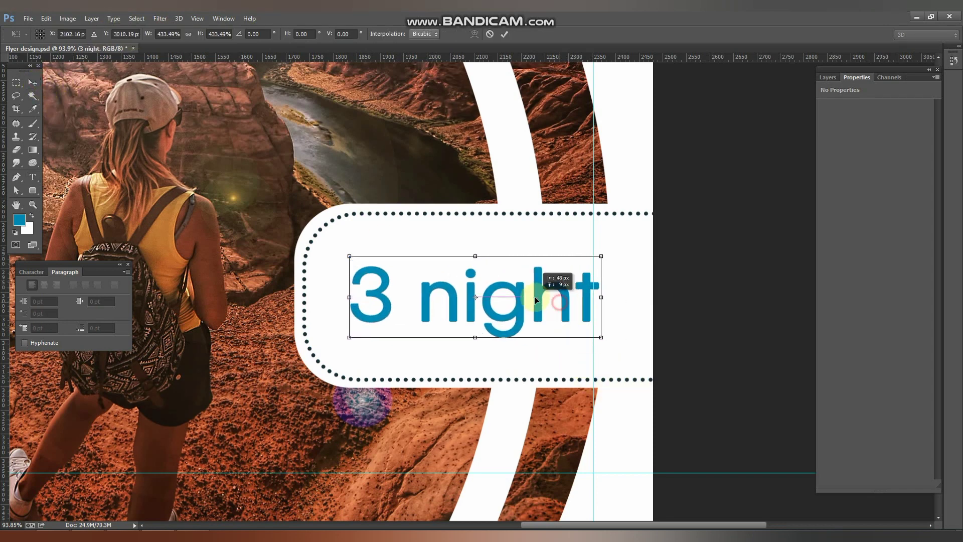
left_click_drag(571, 291, 527, 299)
key("Return")
Make the text Bold and All Caps, then resize it lower-left.
left_click(38, 271)
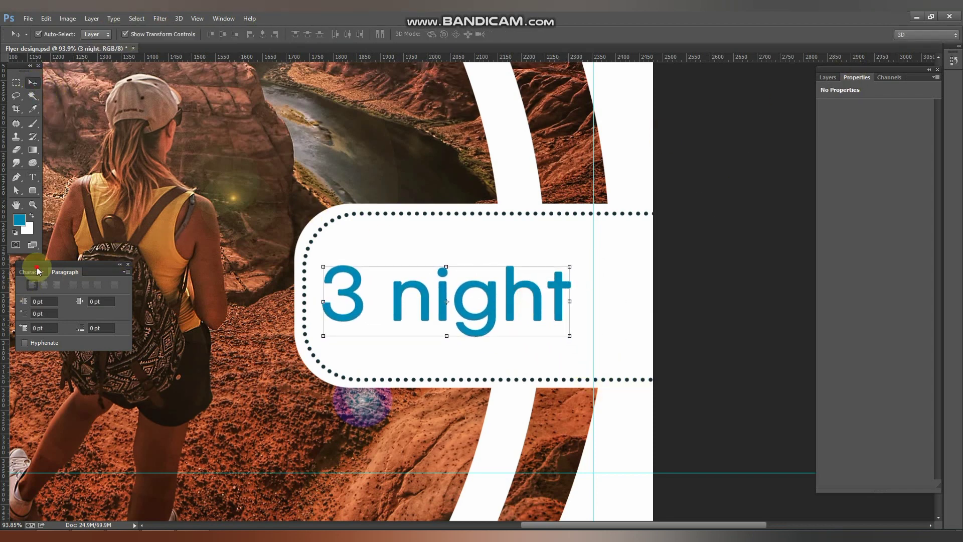
left_click(100, 300)
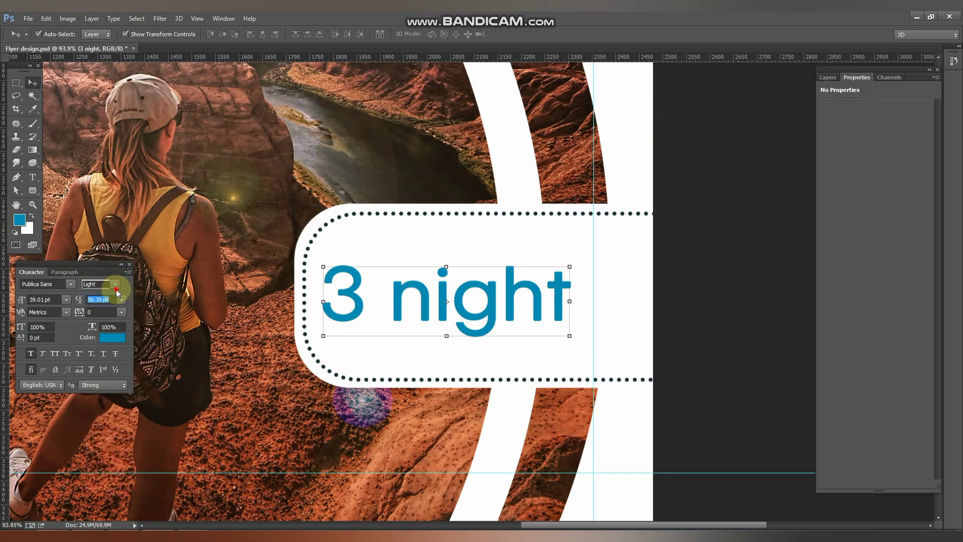
left_click(116, 292)
left_click(100, 397)
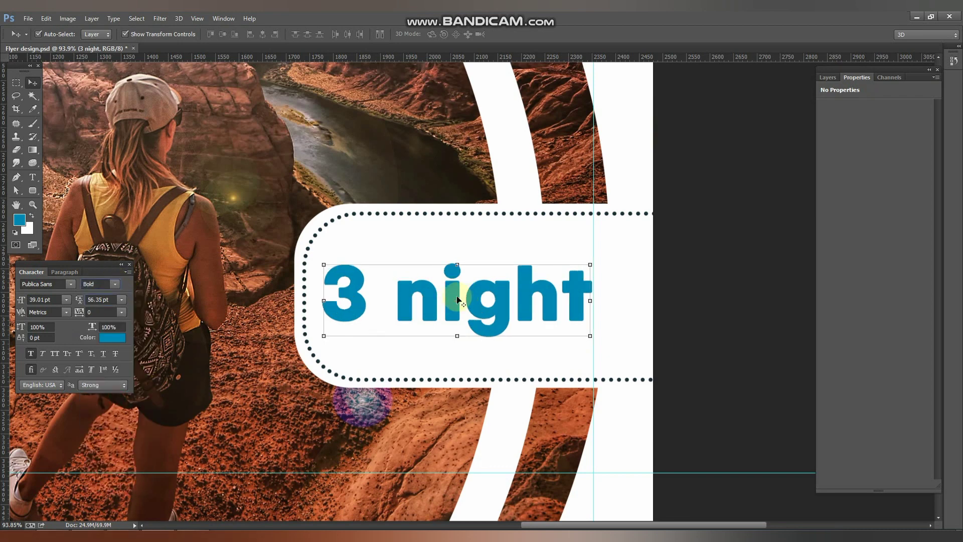
left_click(56, 354)
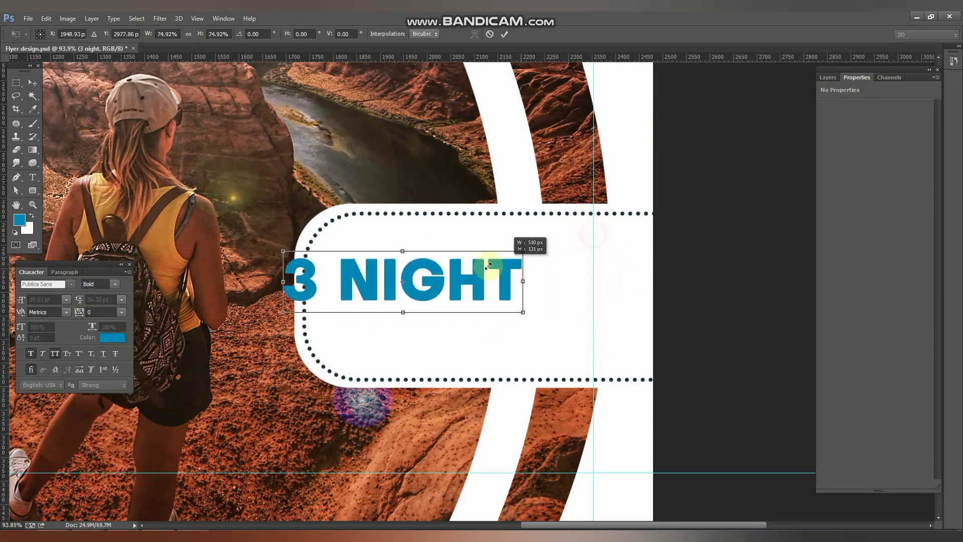
mouse_move(647, 239)
left_mouse_down()
mouse_move(496, 279)
mouse_move(491, 327)
mouse_move(450, 283)
left_mouse_up()
Duplicate the line, change a number to 2, and nudge it into place.
key("Return")
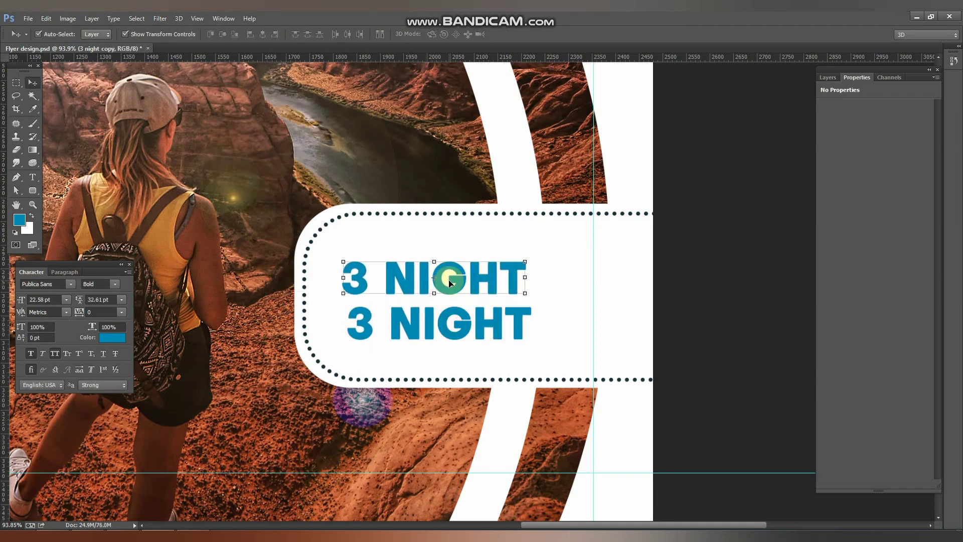
key("t")
left_click_drag(368, 275, 342, 272)
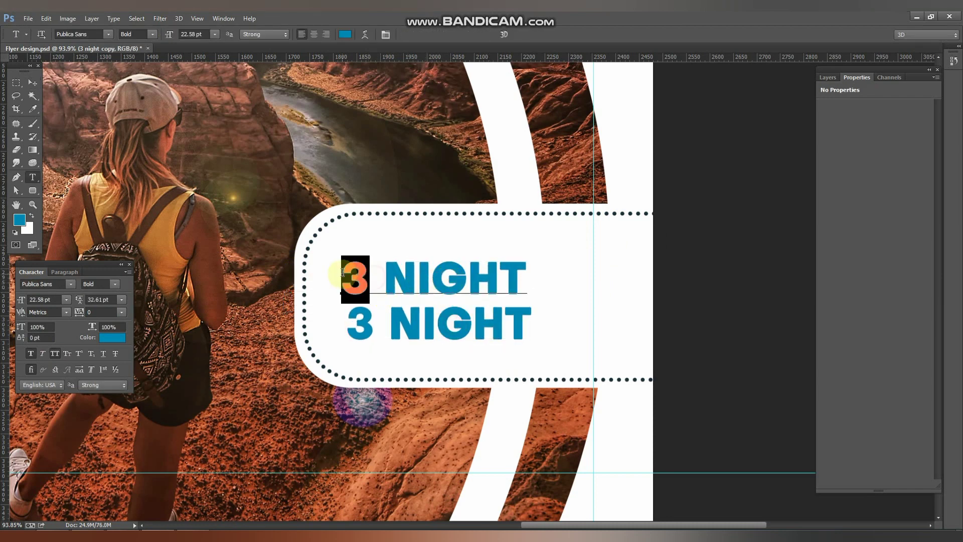
type("2")
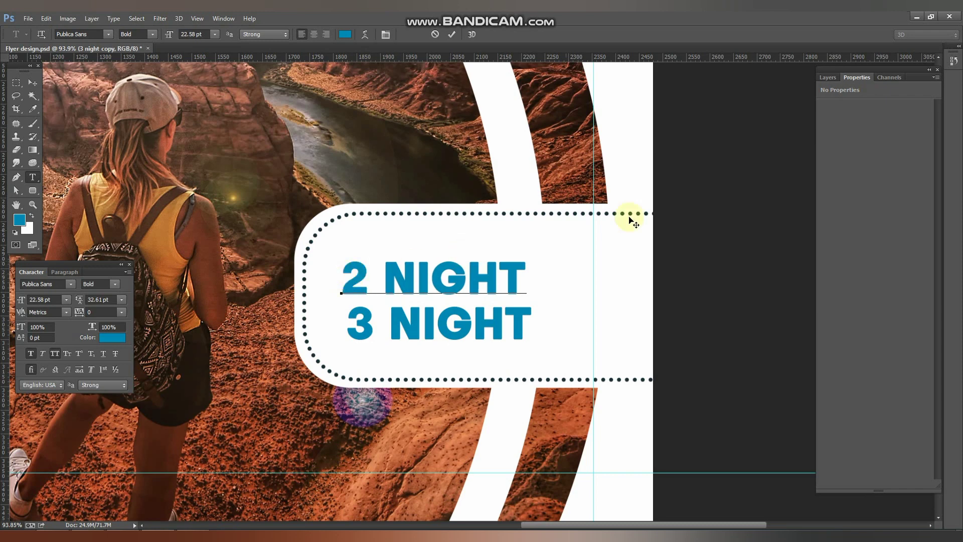
left_click(31, 85)
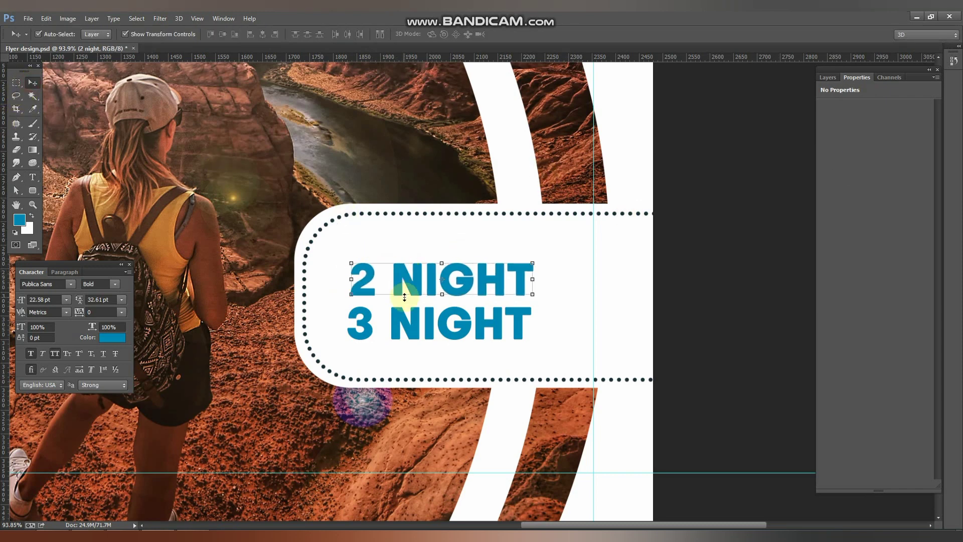
left_click_drag(398, 280, 401, 277)
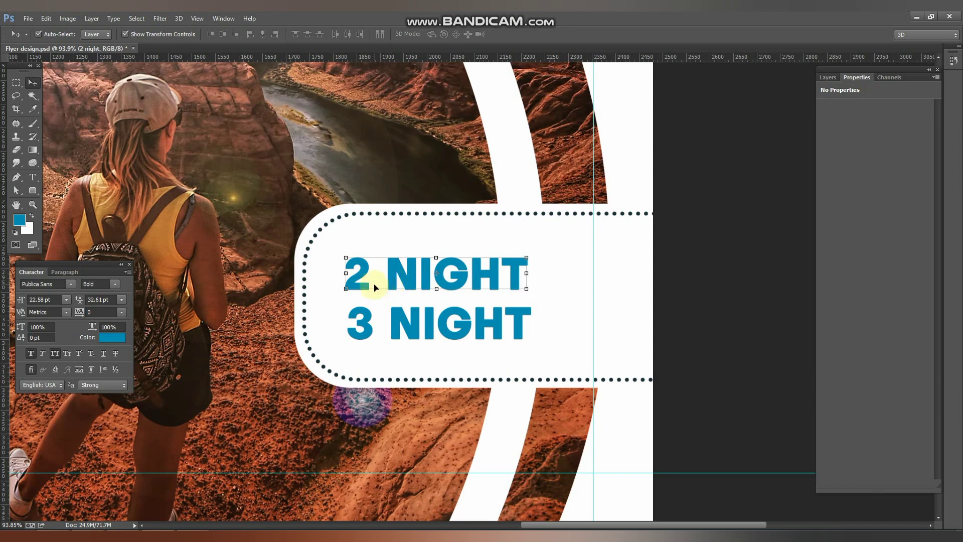
Correct the numbers so the top line reads 3 NIGHT and the second 2 NIGHT.
double_click(385, 287)
left_click_drag(345, 281, 372, 283)
type("3")
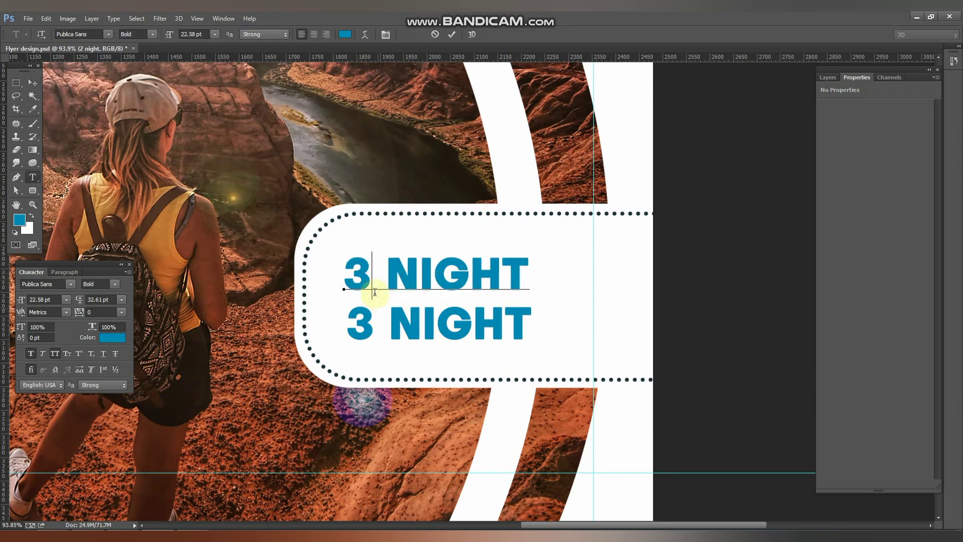
left_click(450, 40)
double_click(365, 314)
type("2")
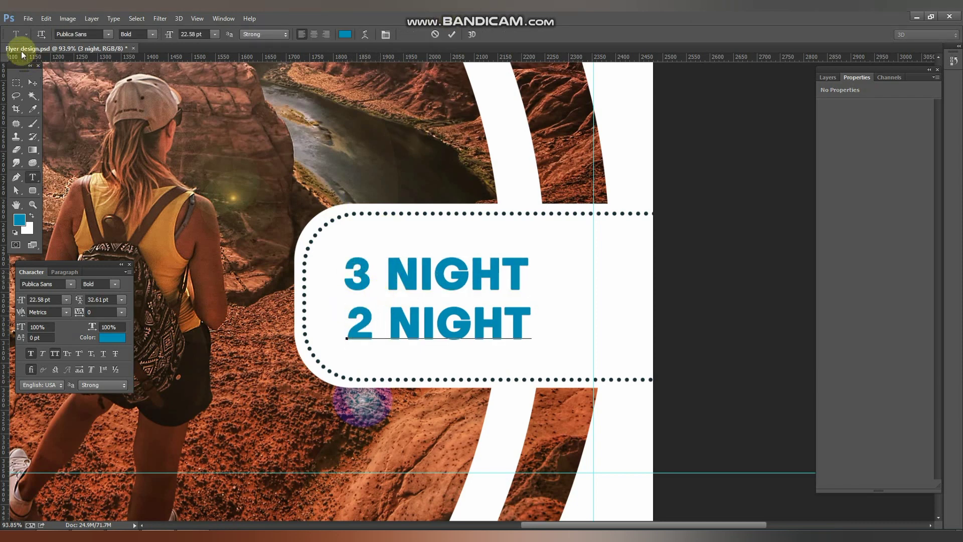
left_click(32, 84)
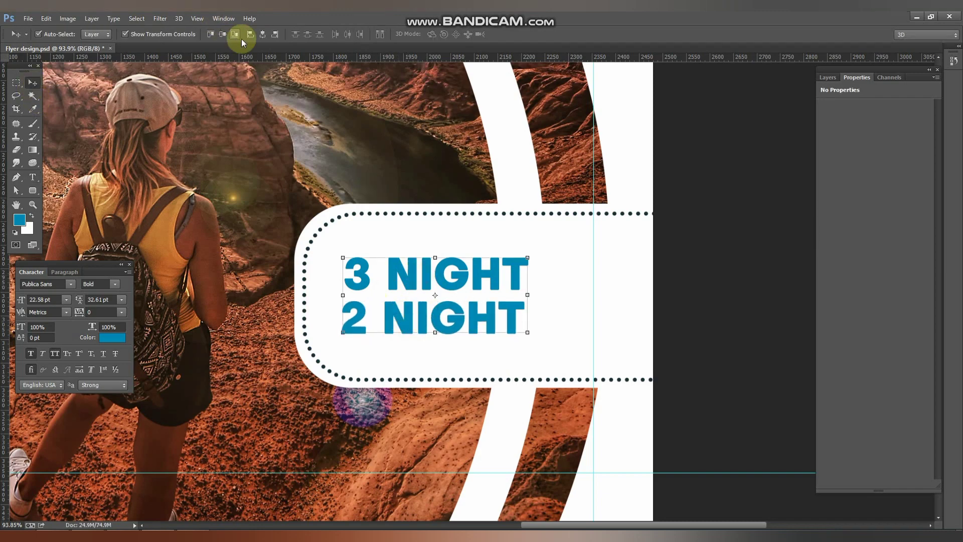
Color both night labels dark and align 2 NIGHT beside 3 NIGHT on one line.
left_click(113, 337)
left_click(82, 432)
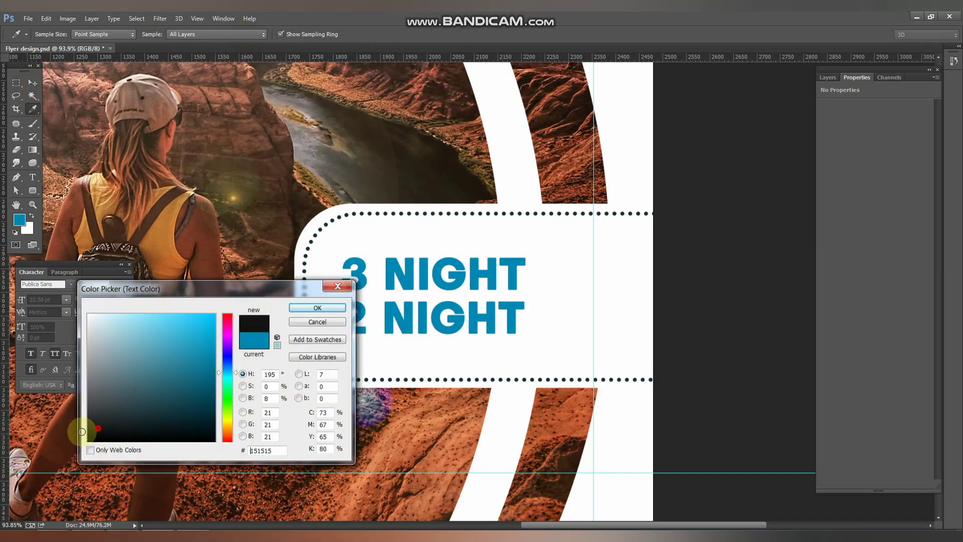
left_click(310, 307)
left_click_drag(469, 311, 650, 258)
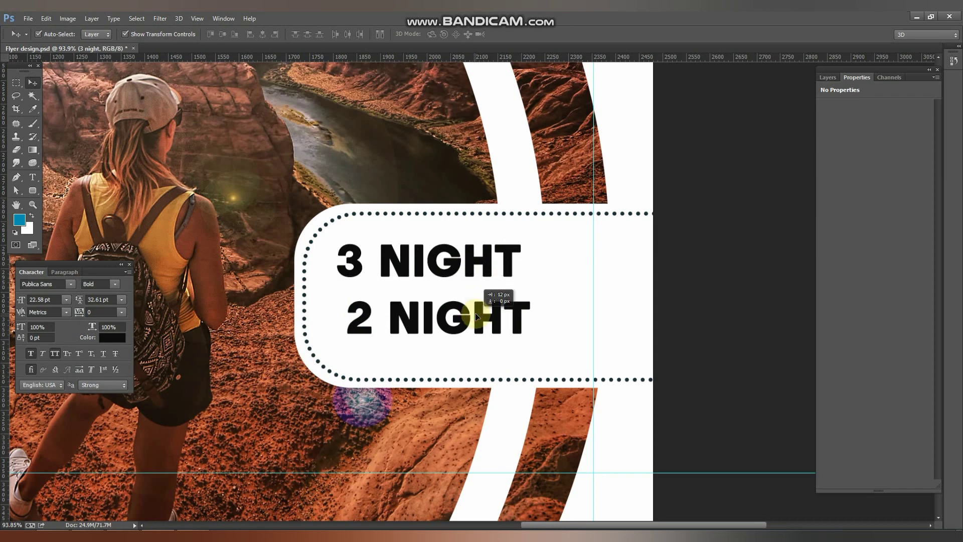
left_click(254, 34)
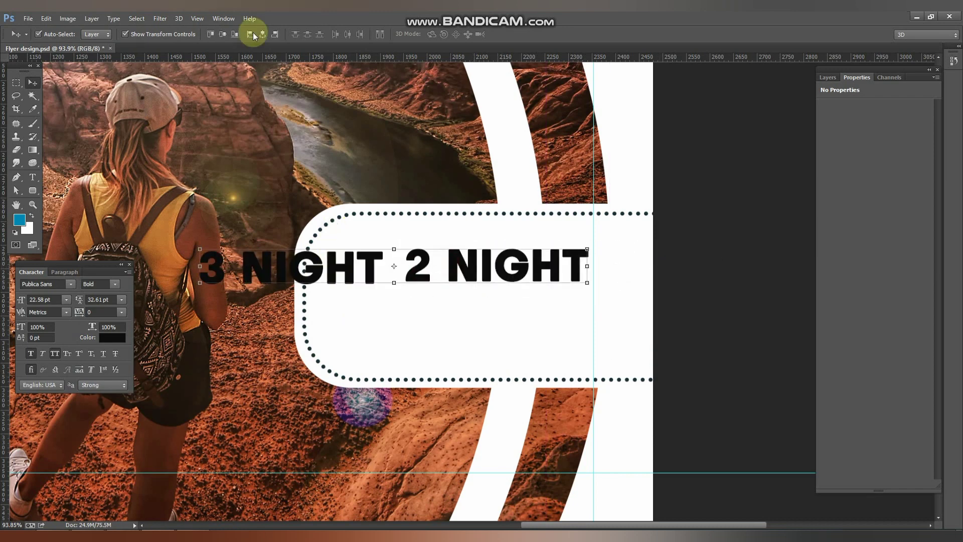
left_click(662, 209)
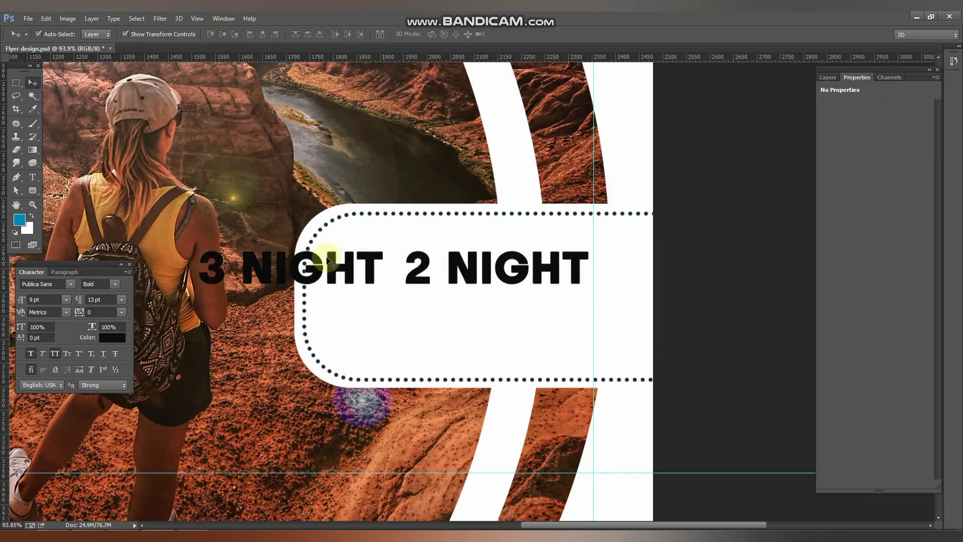
left_click(33, 190)
Draw a thin orange divider bar between 3 NIGHT and 2 NIGHT.
left_click(70, 184)
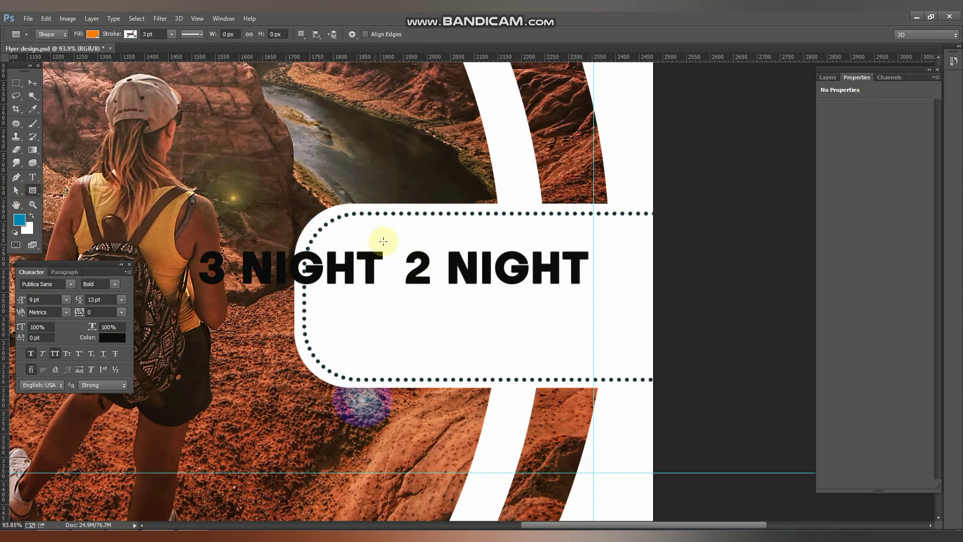
left_click_drag(392, 237, 396, 304)
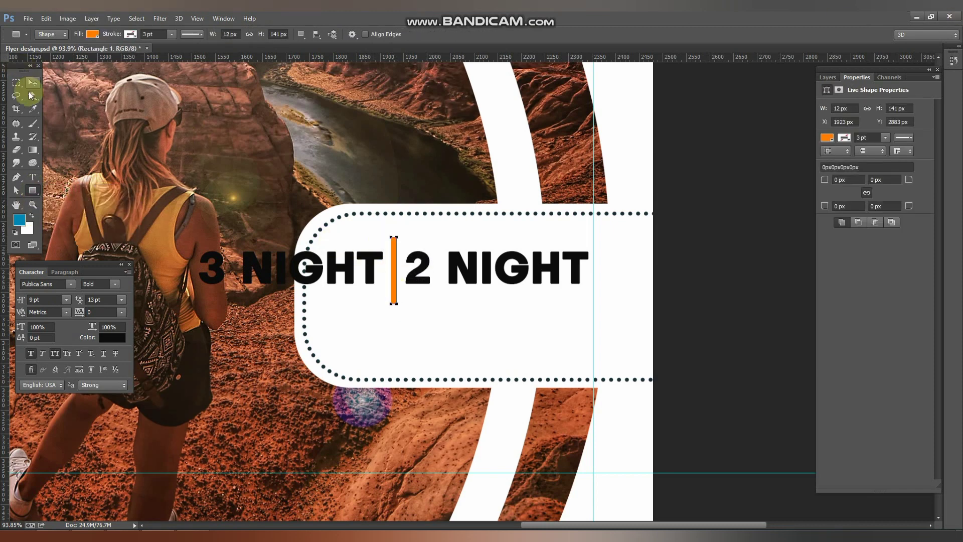
left_click(33, 83)
left_click(477, 265, "shift")
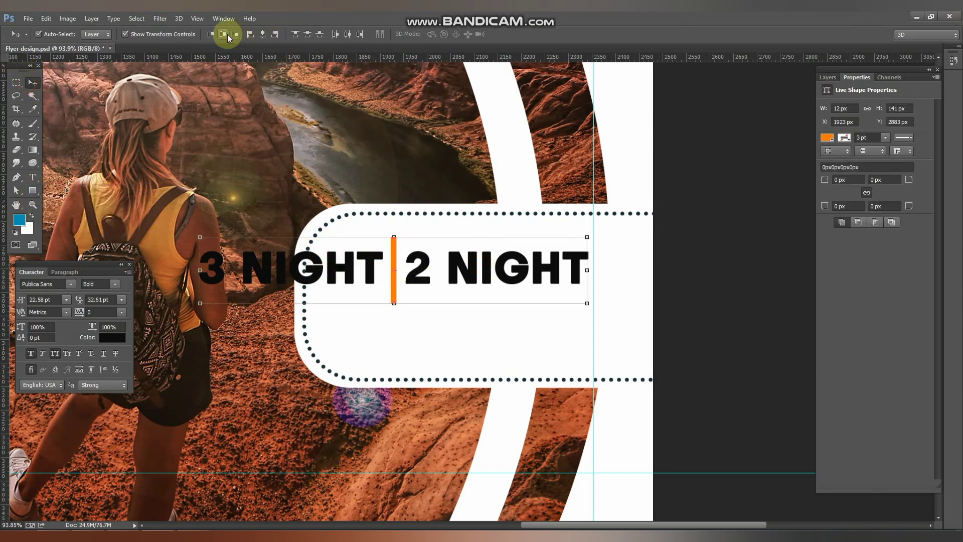
Scale and reposition the labels and divider together to fit the white tag.
key("ctrl+t")
left_click_drag(587, 236, 420, 262)
mouse_move(378, 291)
left_mouse_down()
mouse_move(522, 268)
mouse_move(641, 322)
left_mouse_up()
left_click_drag(592, 261, 565, 264)
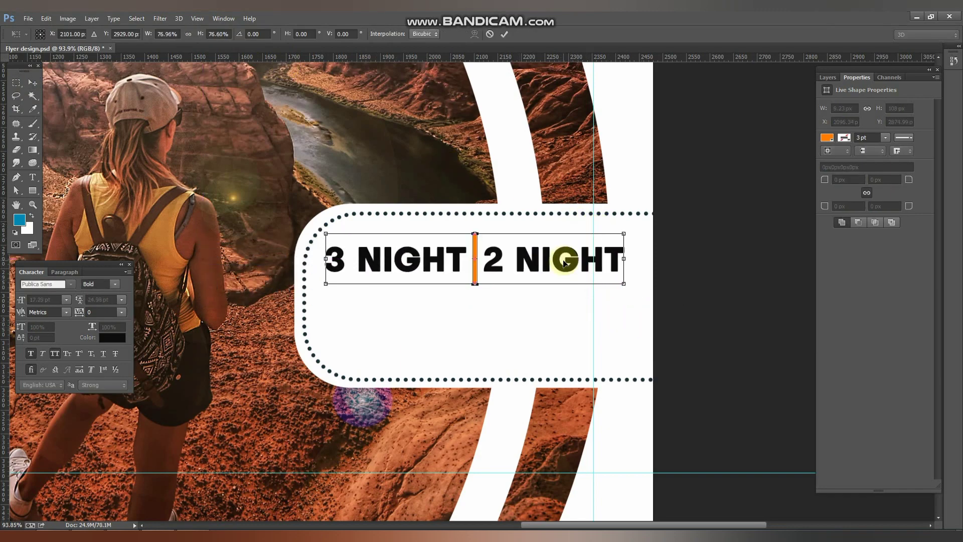
key("Return")
scroll(555, 242, "down", 3)
scroll(557, 244, "down", 2)
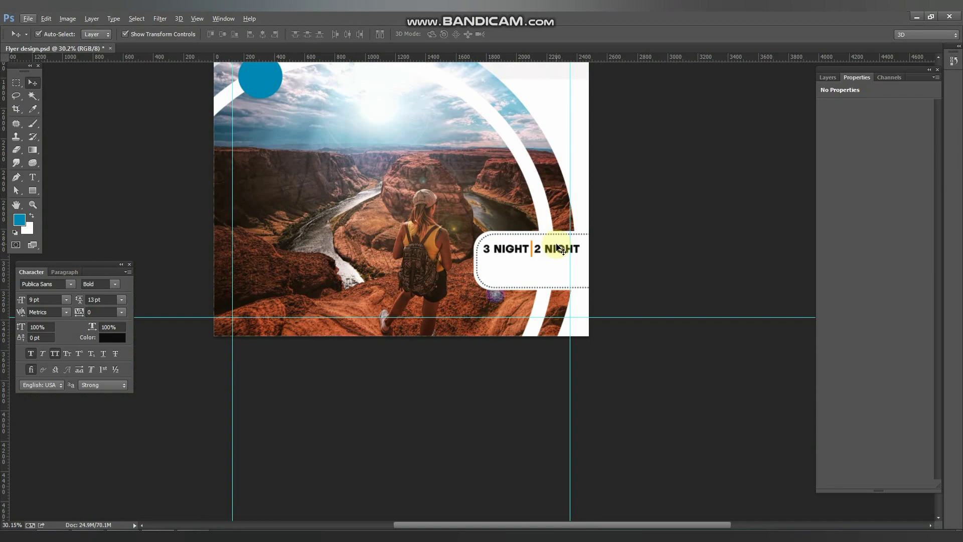
scroll(567, 249, "up", 2)
scroll(523, 243, "down", 2)
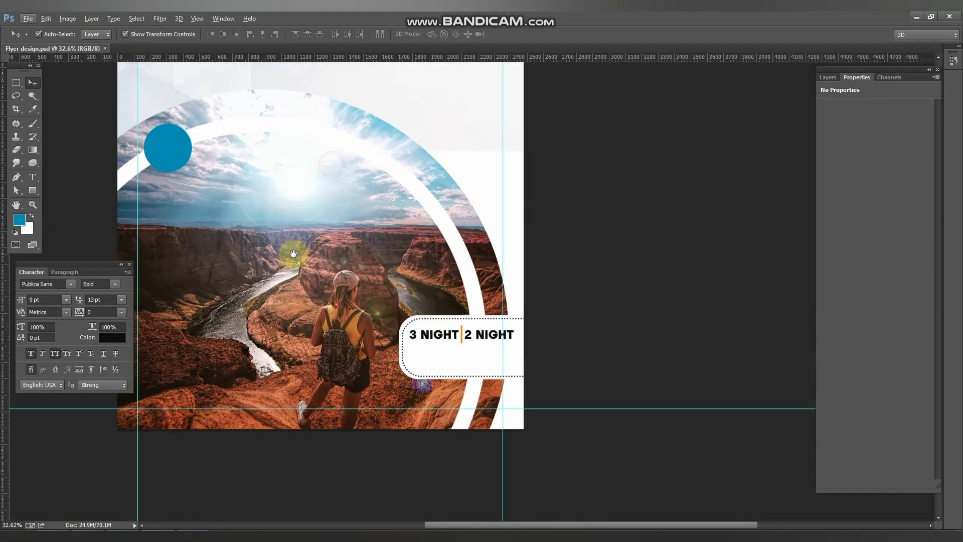
scroll(295, 254, "up", 5)
Copy the Lorem ipsum paragraph into the tag, set it to 5 pt, and delete its middle sentences.
left_click_drag(285, 262, 462, 442)
scroll(462, 441, "up", 3)
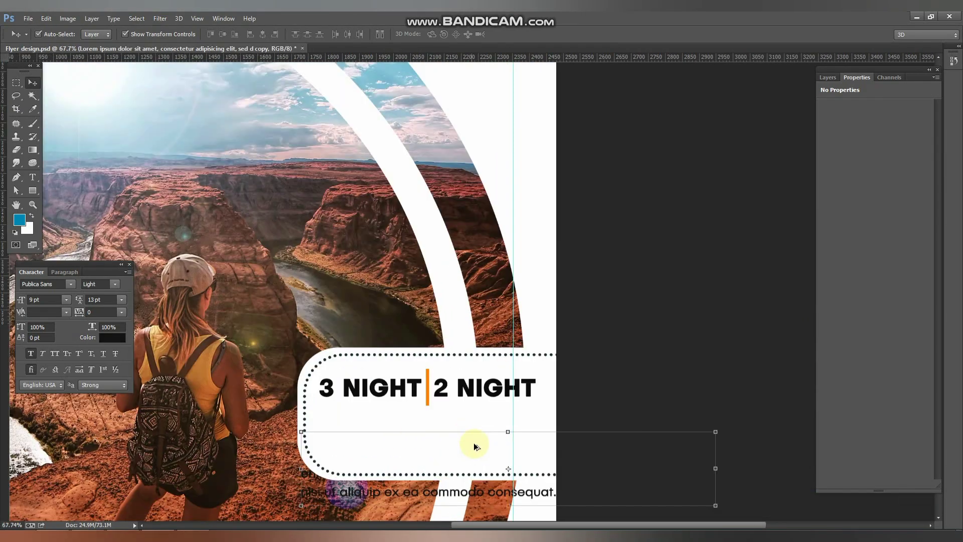
left_click_drag(451, 389, 452, 369)
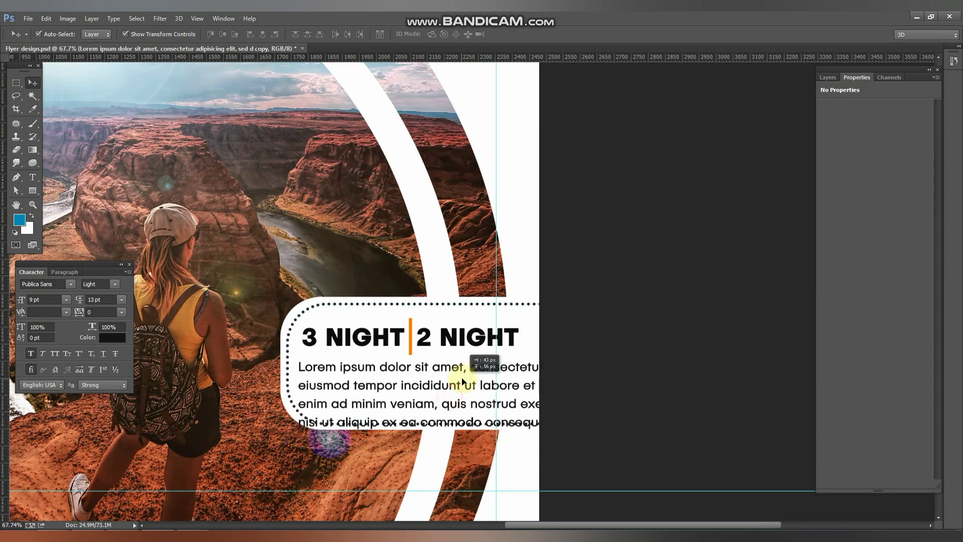
key("t")
left_click(429, 375)
key("ctrl+a")
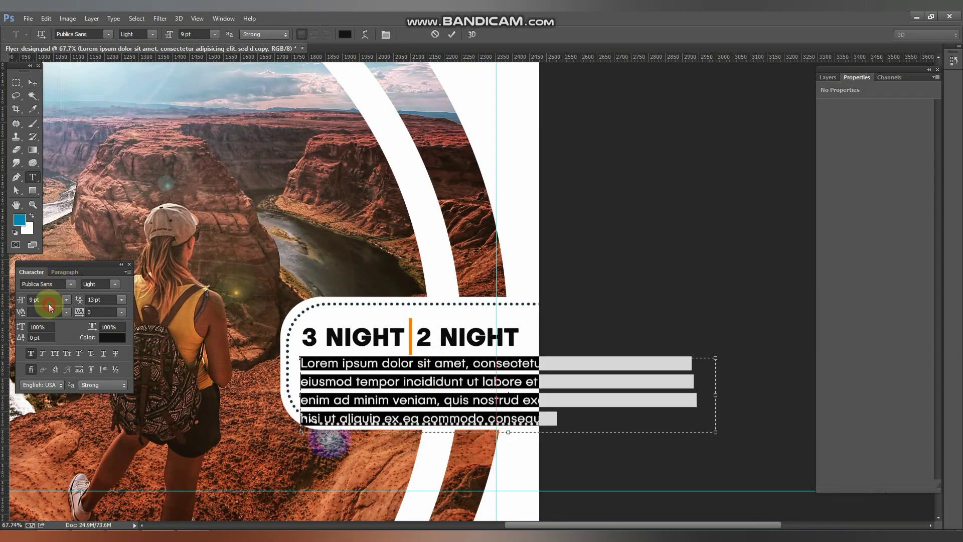
type("5")
key("Return")
left_click_drag(496, 361, 632, 445)
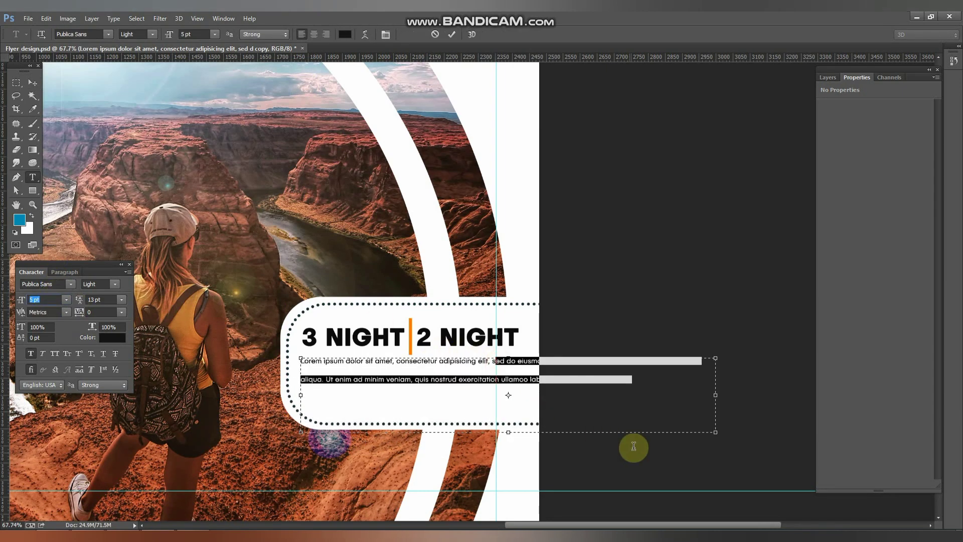
key("BackSpace")
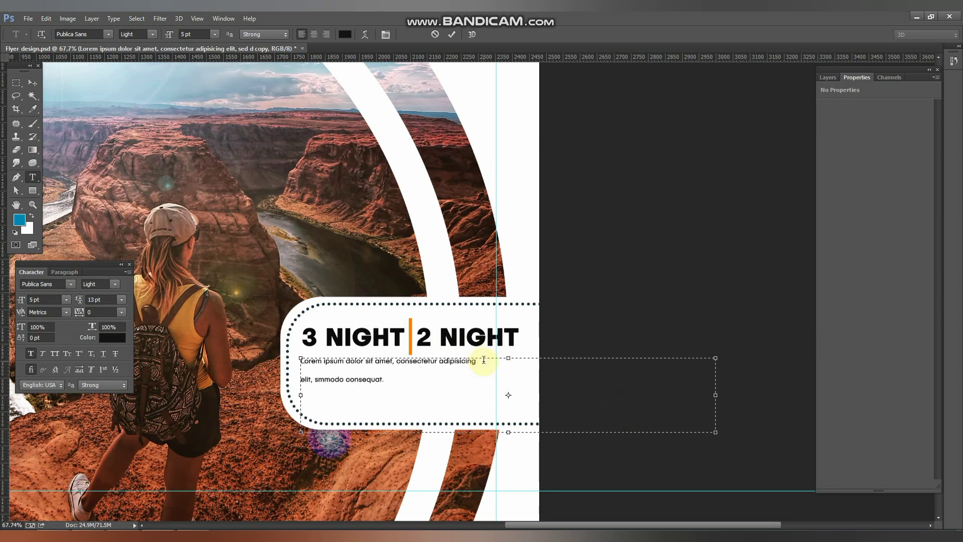
left_click(33, 84)
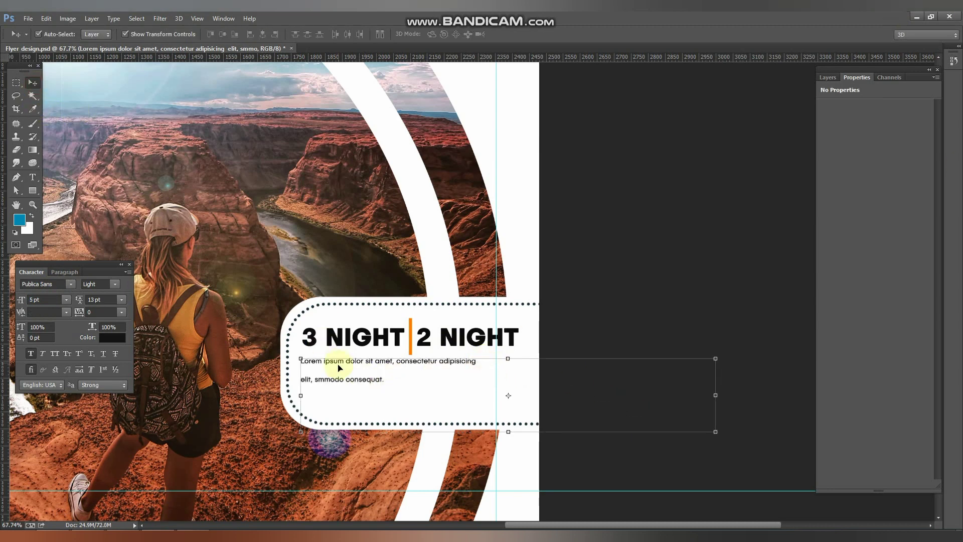
Set the paragraph to Medium weight at 9 pt, without italics.
left_click(122, 300)
left_click(114, 284)
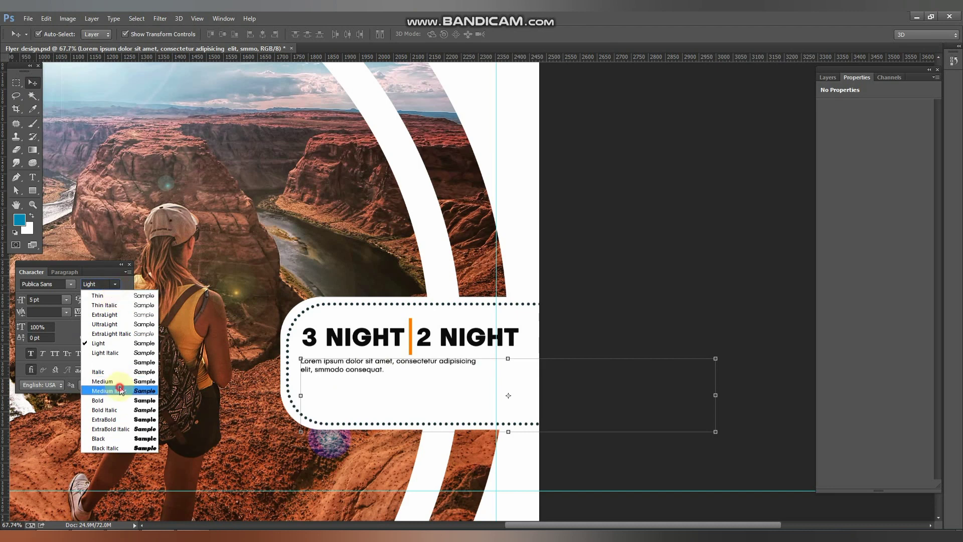
left_click(103, 381)
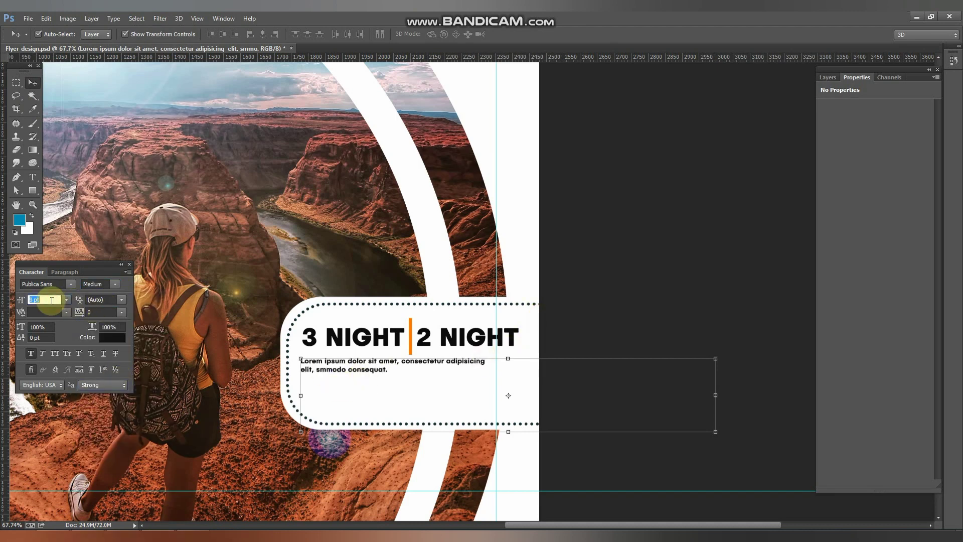
type("9")
key("Return")
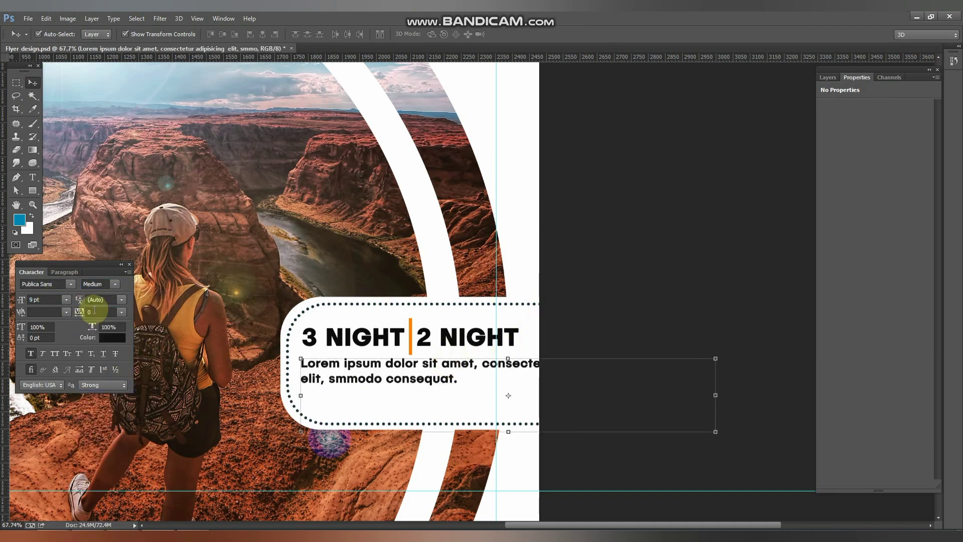
left_click(43, 354)
left_click(44, 355)
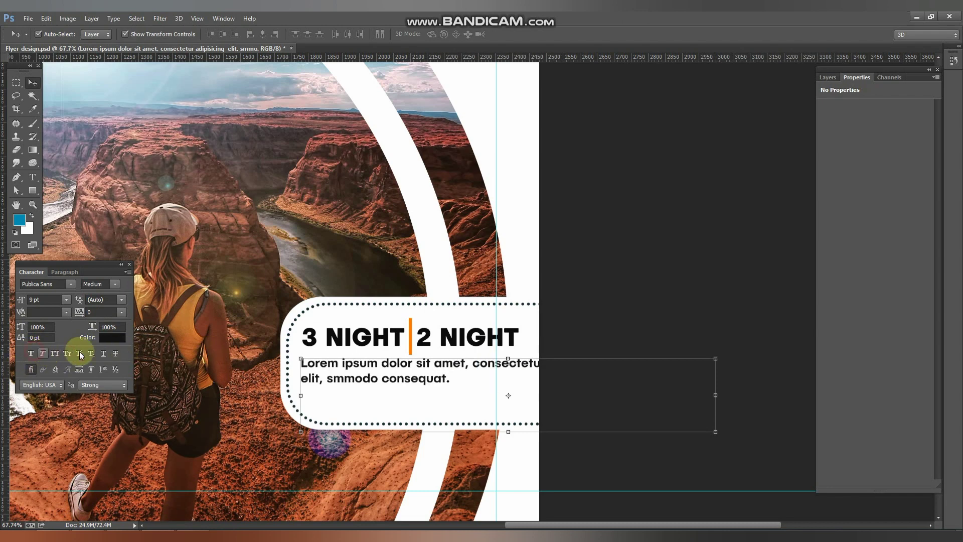
Narrow the paragraph's text box so it wraps to three lines.
key("t")
left_click(468, 364)
key("Return")
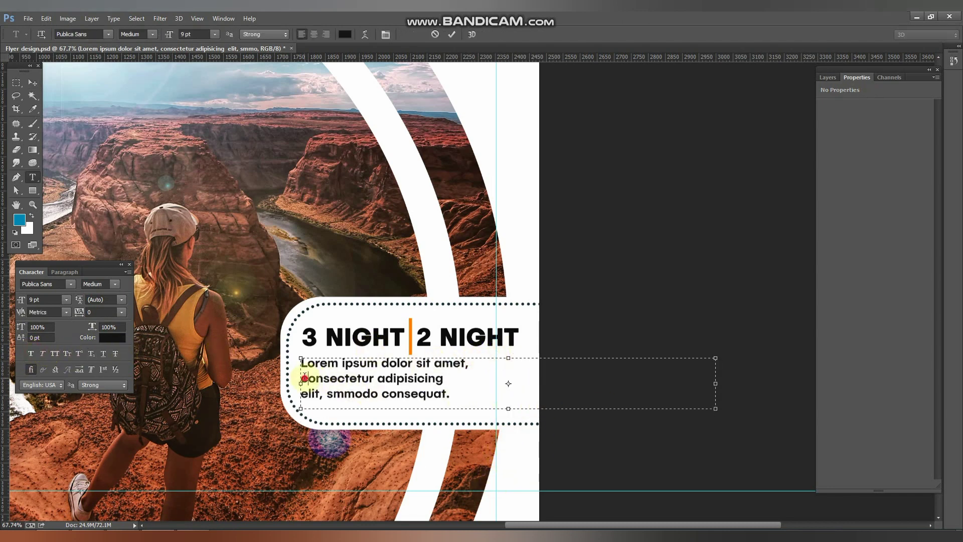
key("BackSpace")
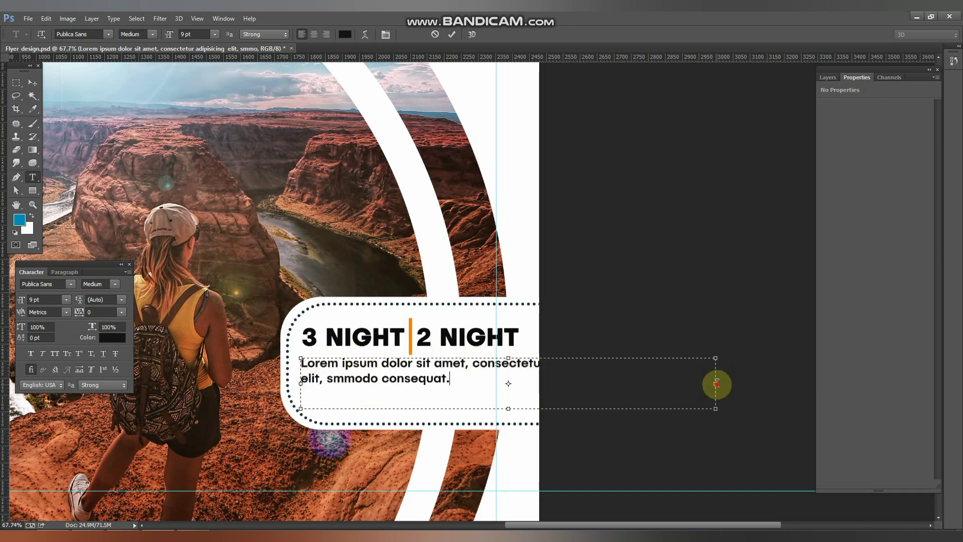
left_click_drag(716, 383, 531, 391)
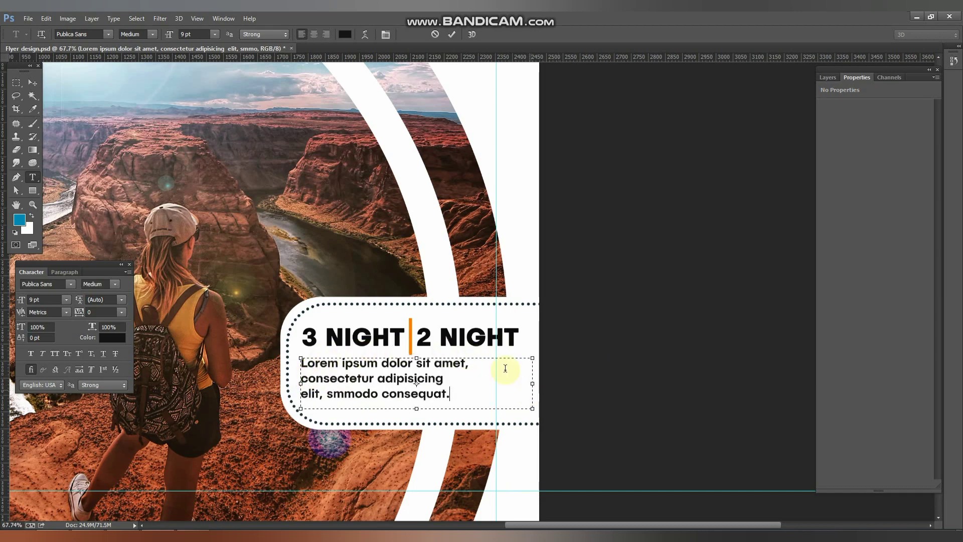
left_click(25, 85)
Flip the copied layer vertically and horizontally, centre it over the flyer's middle, and save.
scroll(561, 267, "down", 5)
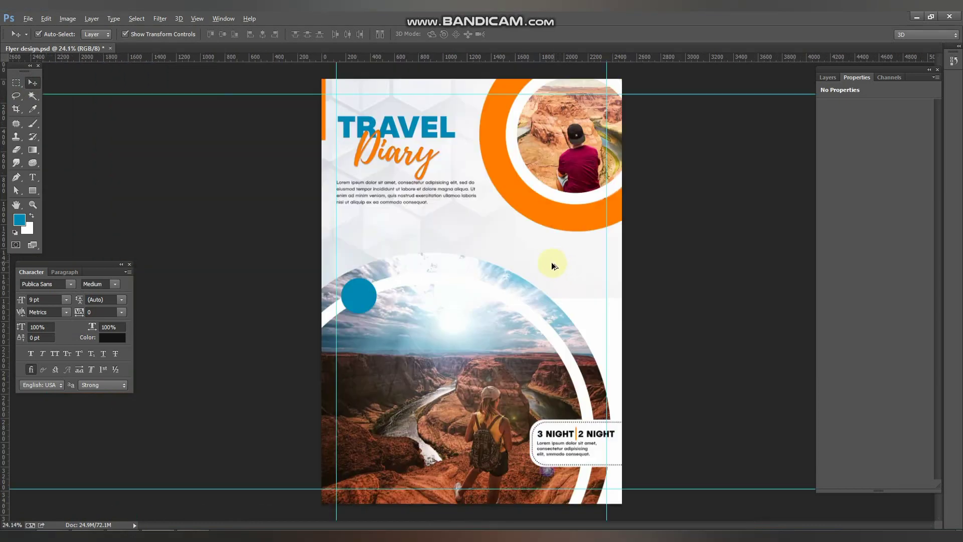
key("ctrl+s")
key("ctrl+t")
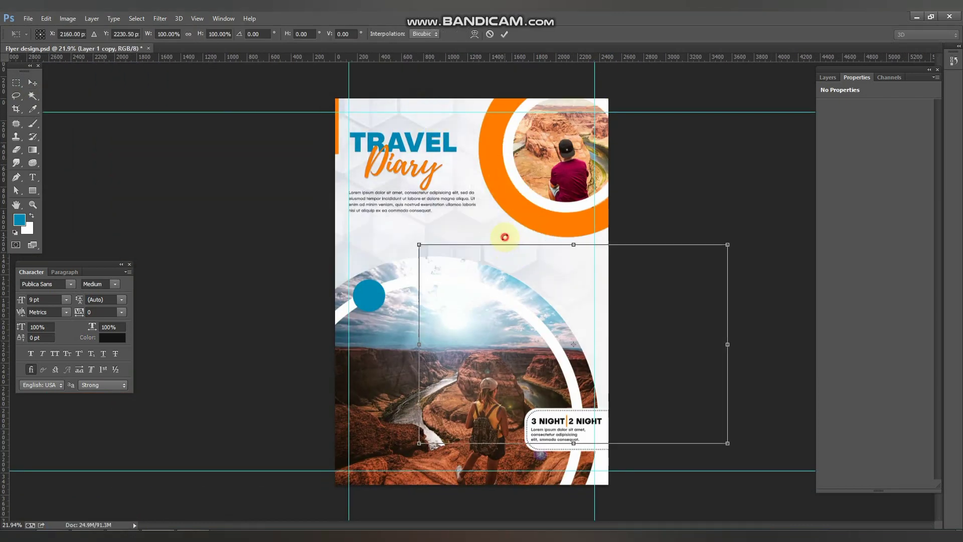
right_click(528, 277)
left_click(552, 457)
left_click_drag(582, 361, 524, 306)
right_click(528, 249)
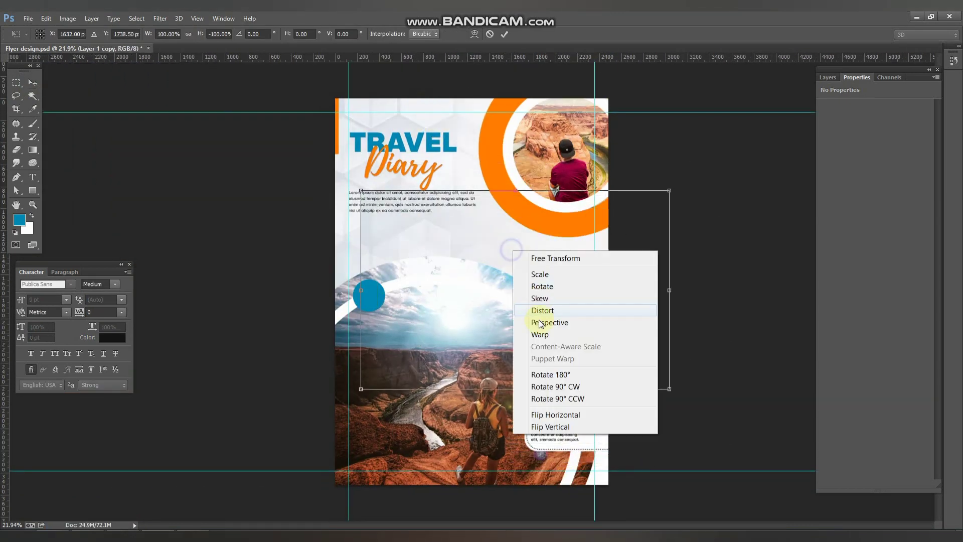
left_click(547, 411)
mouse_move(580, 317)
left_mouse_down()
mouse_move(561, 314)
mouse_move(554, 333)
left_mouse_up()
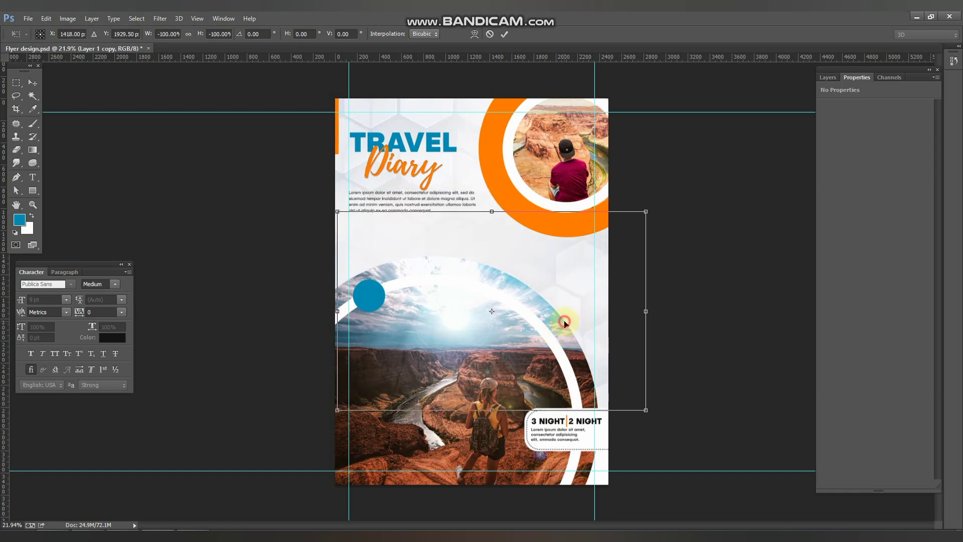
key("Return")
key("ctrl+s")
Draw a bar along the flyer's bottom edge and fill it with the blue foreground colour.
left_click(35, 192)
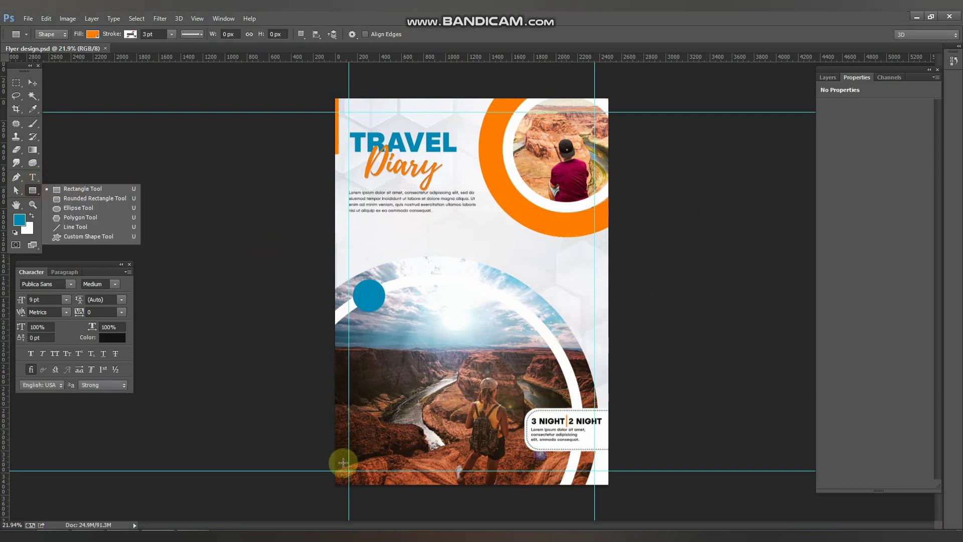
left_click_drag(333, 471, 665, 489)
left_click(33, 82)
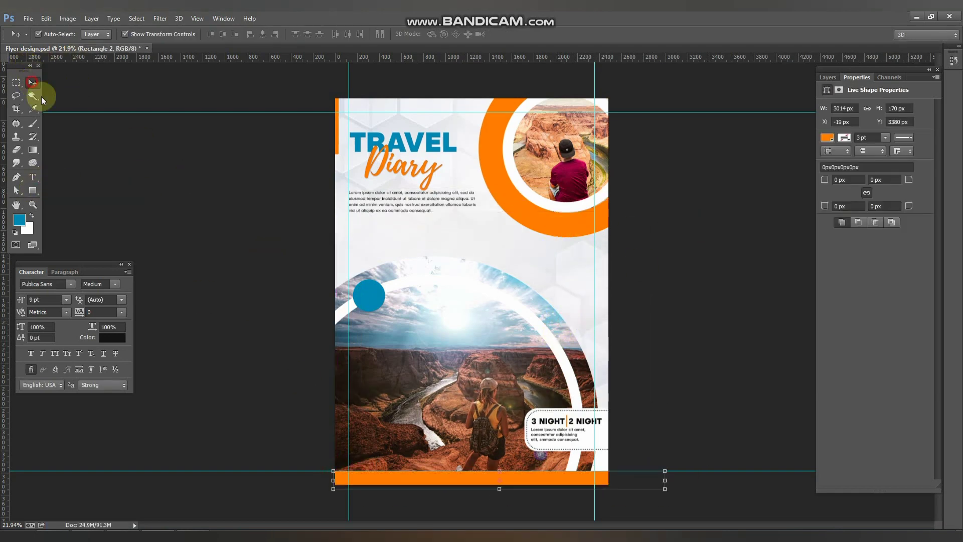
key("alt+BackSpace")
left_click(163, 199)
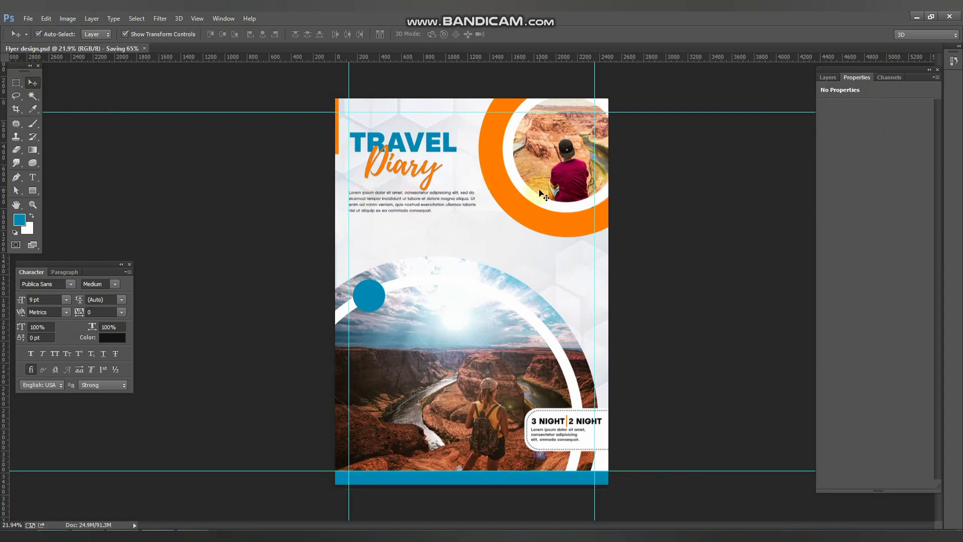
scroll(541, 192, "up", 5)
Duplicate the blue circle, enlarge it, and turn it into a ring with blue stroke and no fill.
left_click_drag(564, 169, 541, 114)
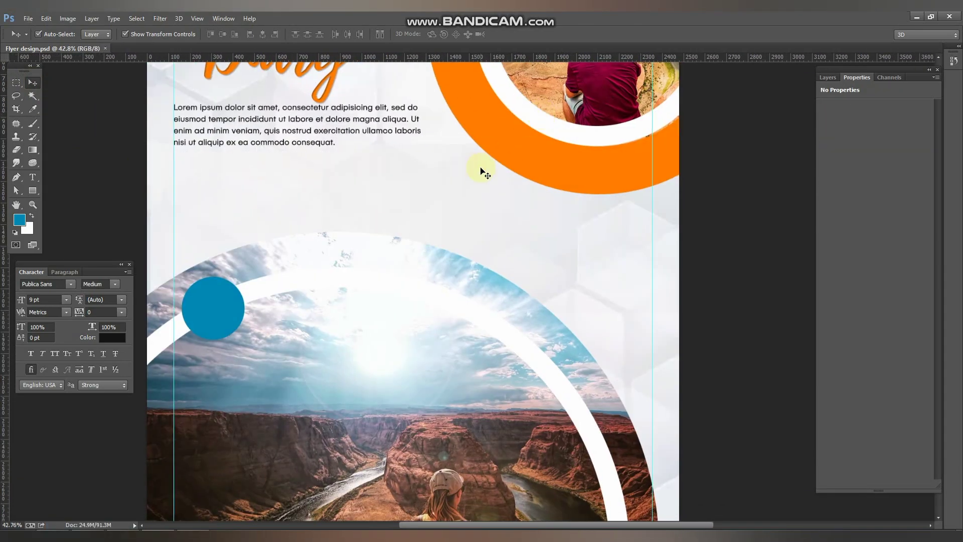
scroll(245, 293, "up", 3)
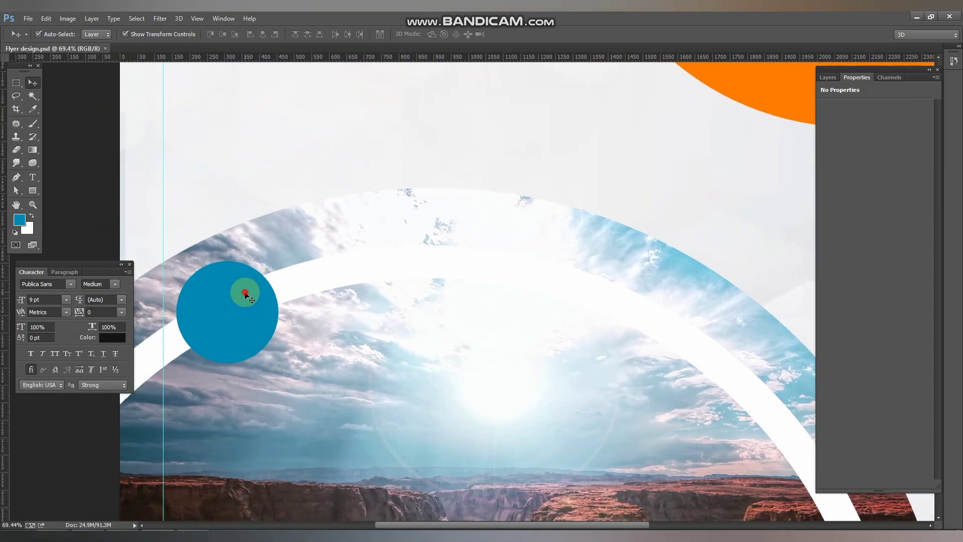
left_click(245, 293)
key("ctrl+j")
left_click_drag(279, 261, 299, 241)
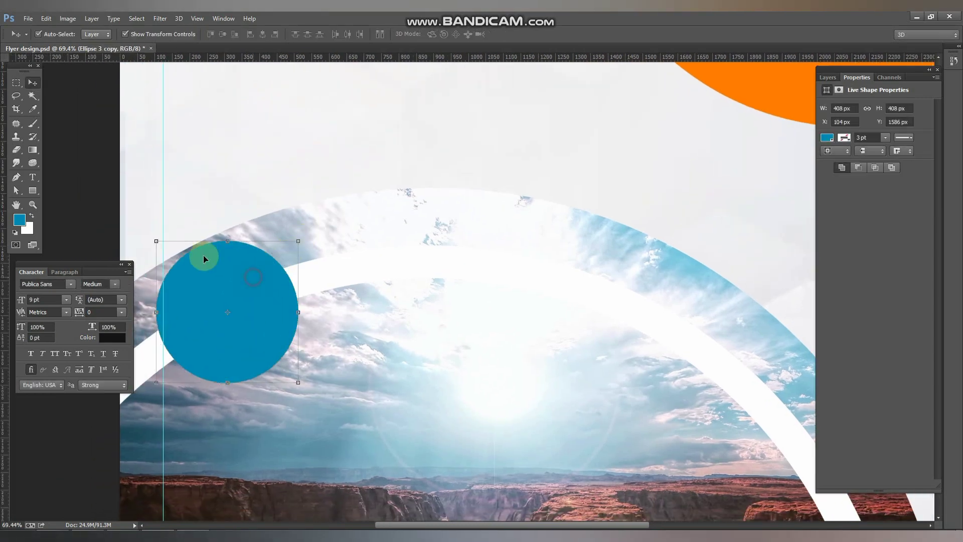
left_click(32, 190)
left_click(93, 34)
left_click(98, 83)
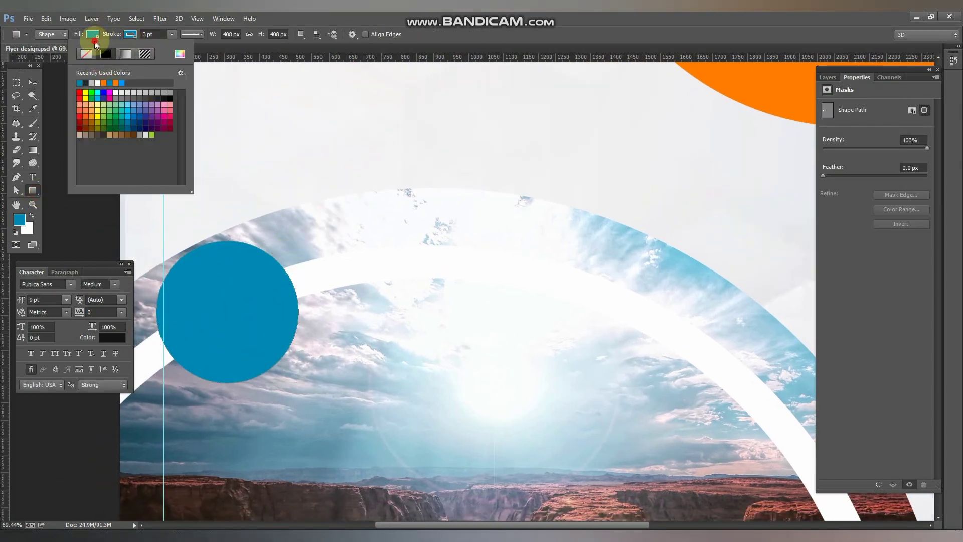
left_click(92, 34)
left_click(48, 54)
key("v")
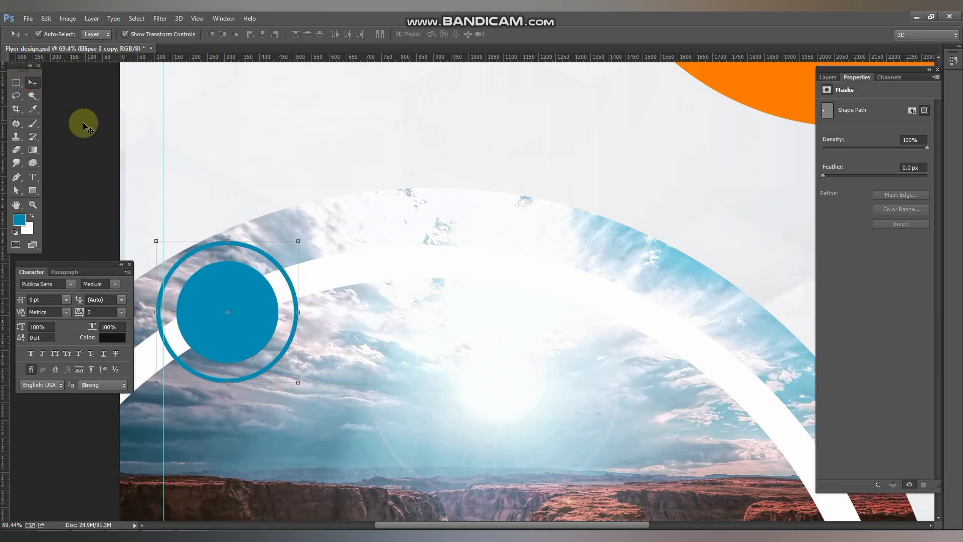
Select the ring copy's layer and restack it just above the canyon photo.
scroll(254, 274, "down", 2)
scroll(255, 274, "down", 2)
left_click(259, 282)
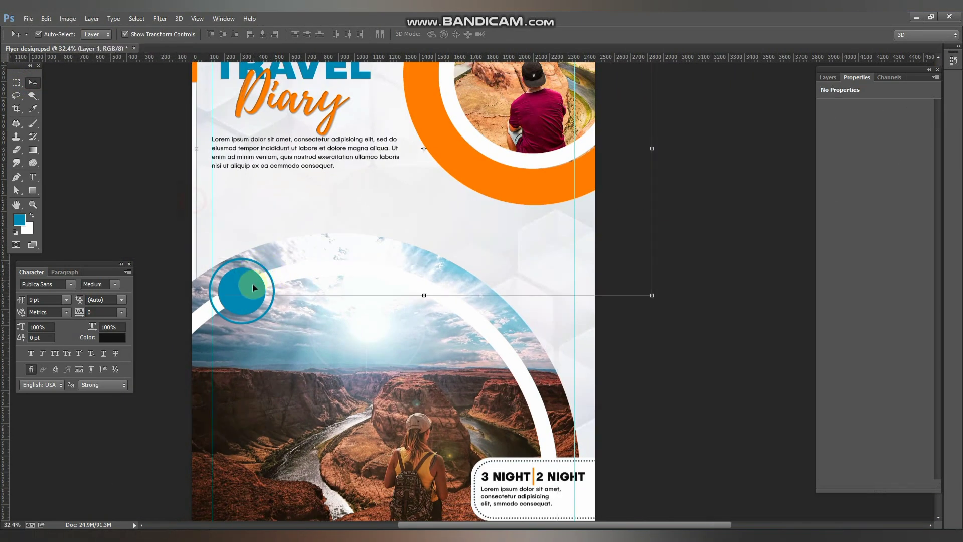
left_click(246, 278)
left_click(474, 212)
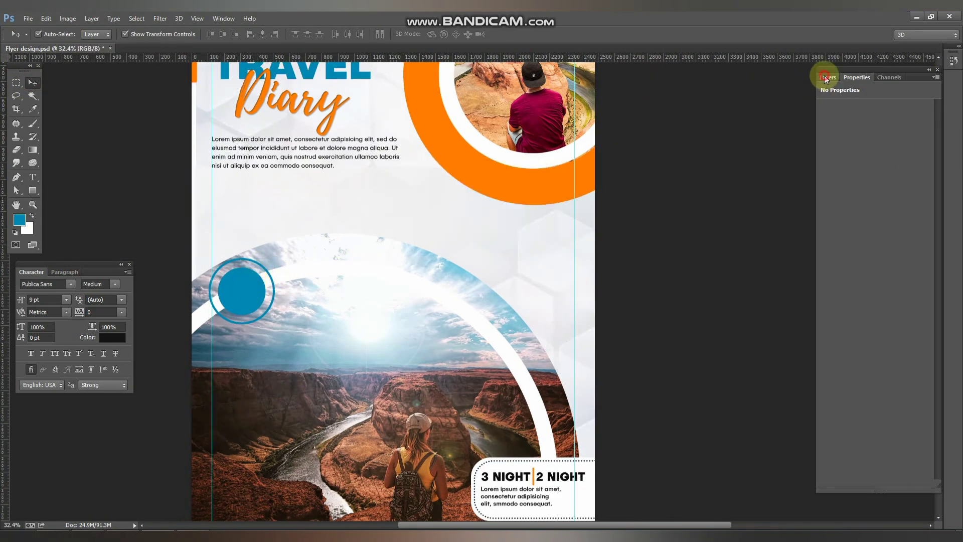
left_click(828, 78)
scroll(227, 275, "up", 1)
left_click(260, 257)
key("ctrl+bracketleft")
key("ctrl+bracketleft")
key("ctrl+bracketleft")
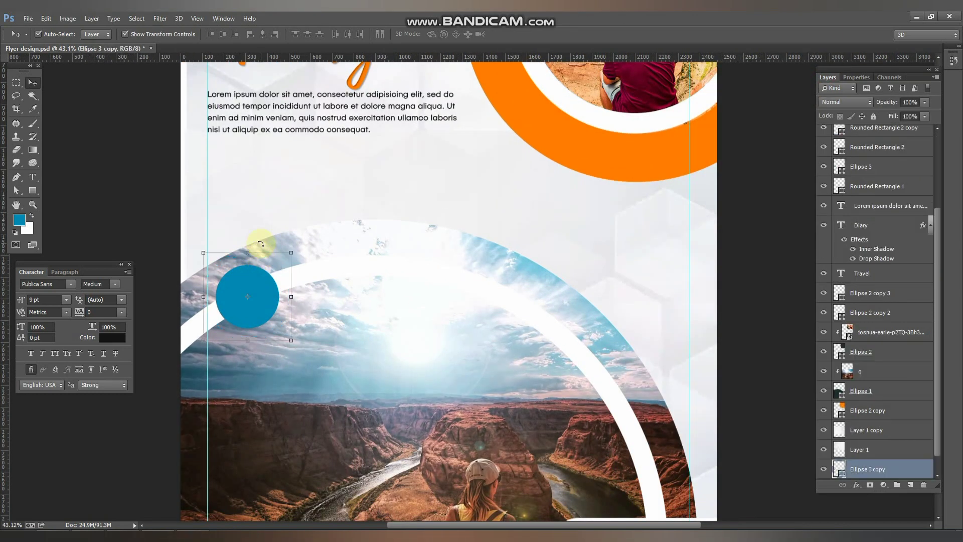
key("ctrl+bracketleft")
key("ctrl+bracketleft")
key("ctrl+bracketleft")
key("ctrl+bracketleft")
key("ctrl+bracketright")
key("ctrl+bracketright")
key("ctrl+bracketright")
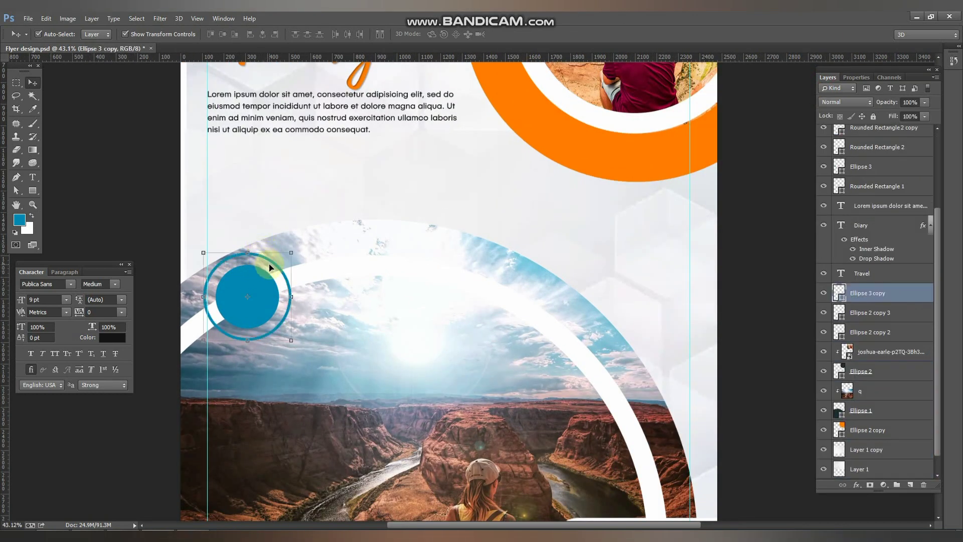
Copy the ringed circle to the upper right and shrink it to a small dot.
left_click_drag(257, 284, 624, 179)
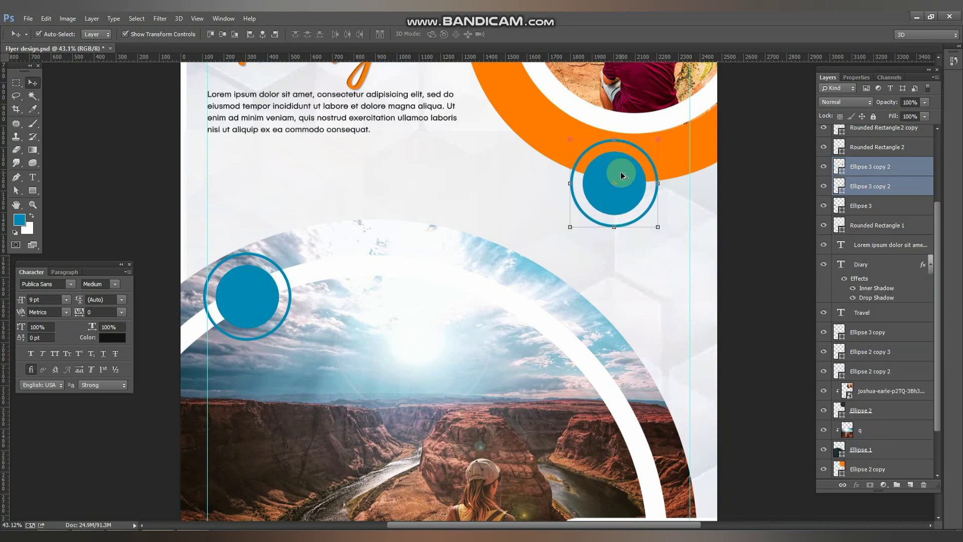
left_click_drag(657, 139, 631, 165)
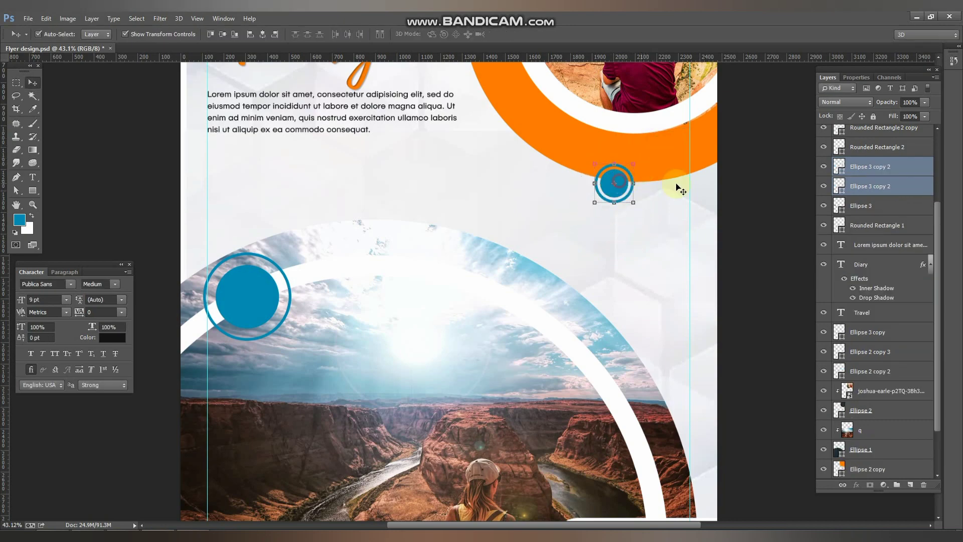
left_click(567, 187)
scroll(649, 196, "down", 3)
left_click(649, 196)
scroll(381, 92, "up", 3)
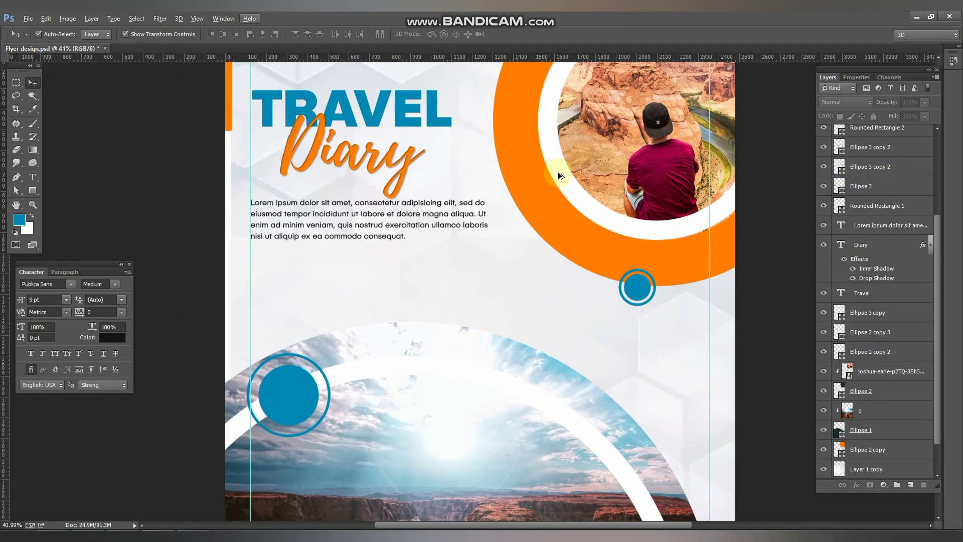
mouse_move(558, 171)
left_mouse_down()
mouse_move(306, 86)
mouse_move(198, 22)
left_mouse_up()
left_click(324, 185)
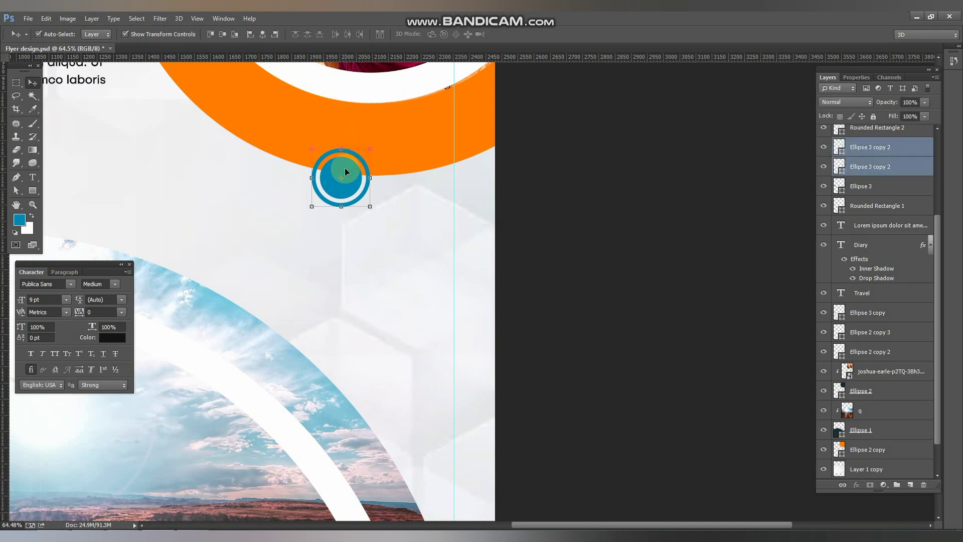
Duplicate the small ringed circle onto the photo, enlarge it and set it in place.
mouse_move(324, 186)
left_mouse_down()
mouse_move(273, 273)
mouse_move(236, 311)
left_mouse_up()
key("ctrl+t")
left_click_drag(276, 276, 334, 215)
mouse_move(228, 296)
left_mouse_down()
mouse_move(243, 345)
mouse_move(259, 304)
left_mouse_up()
key("Return")
left_click(294, 291)
scroll(306, 209, "down", 3)
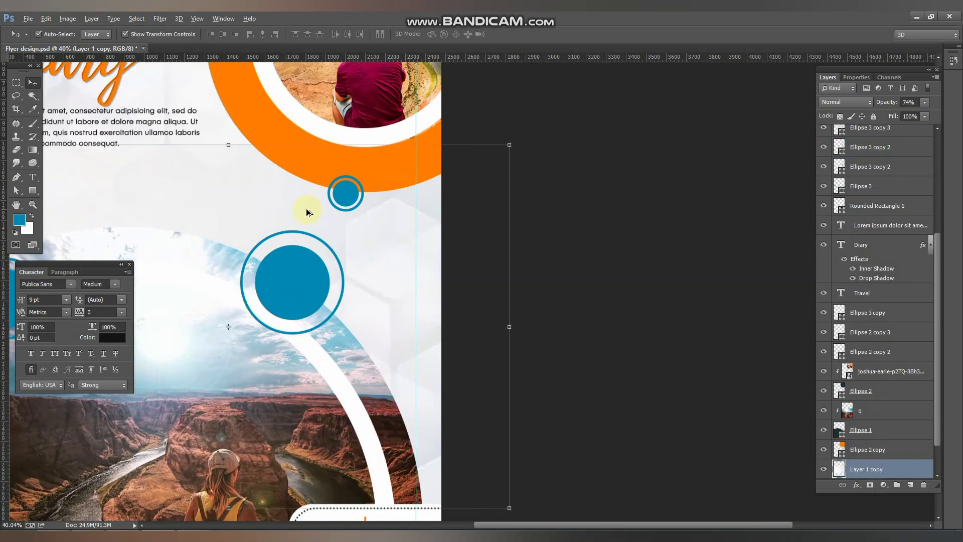
Fill the large ringed circle on the photo with crimson and save the flyer.
left_click(19, 219)
left_click(341, 115)
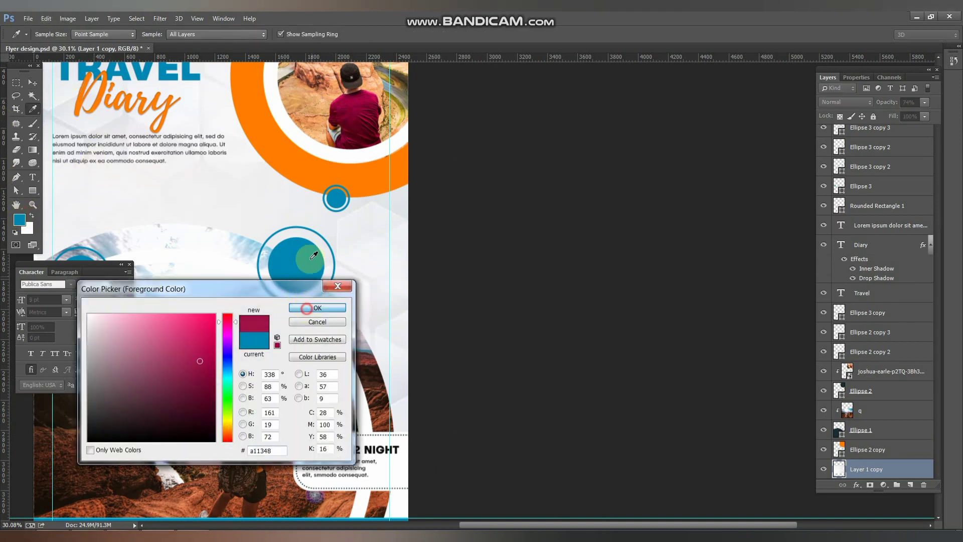
left_click(318, 307)
key("v")
left_click(301, 261)
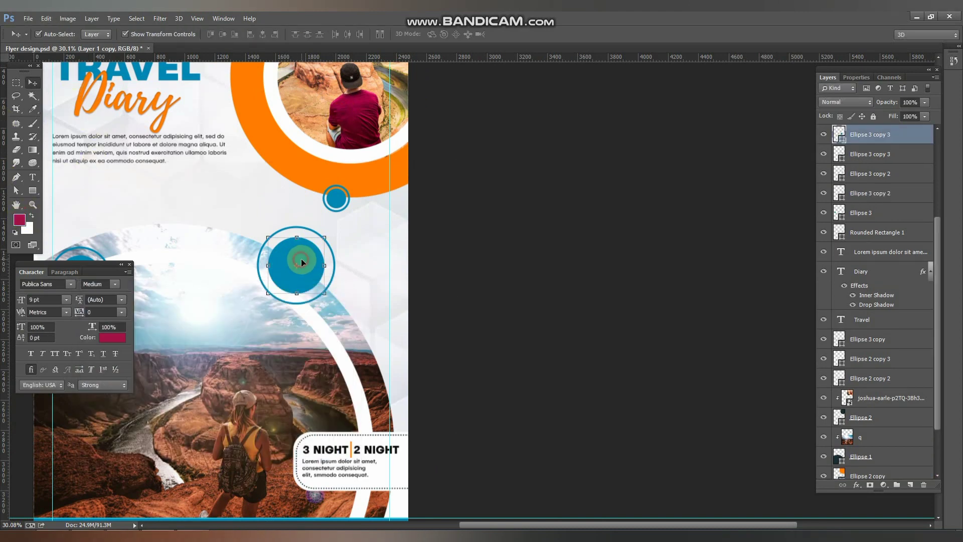
key("alt+BackSpace")
key("ctrl+0")
key("ctrl+s")
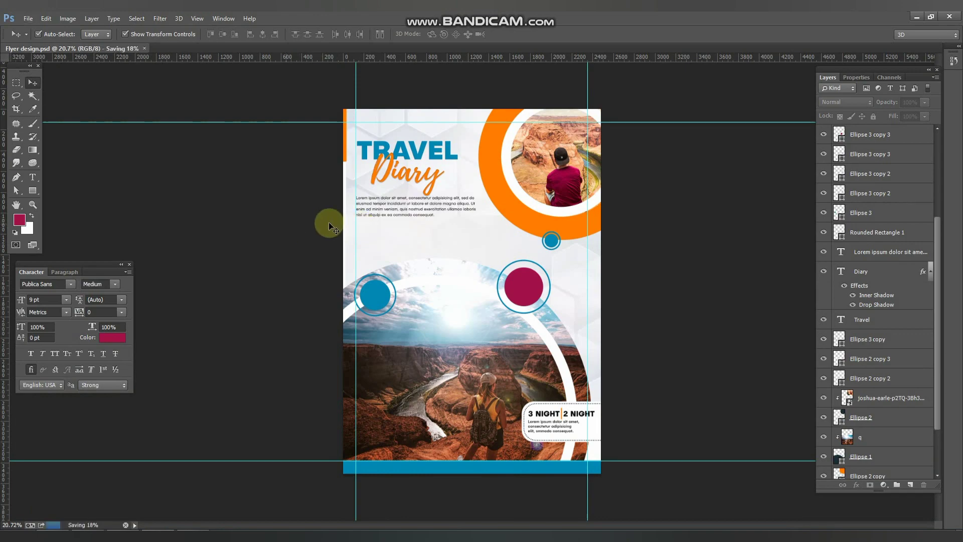
scroll(408, 204, "up", 3)
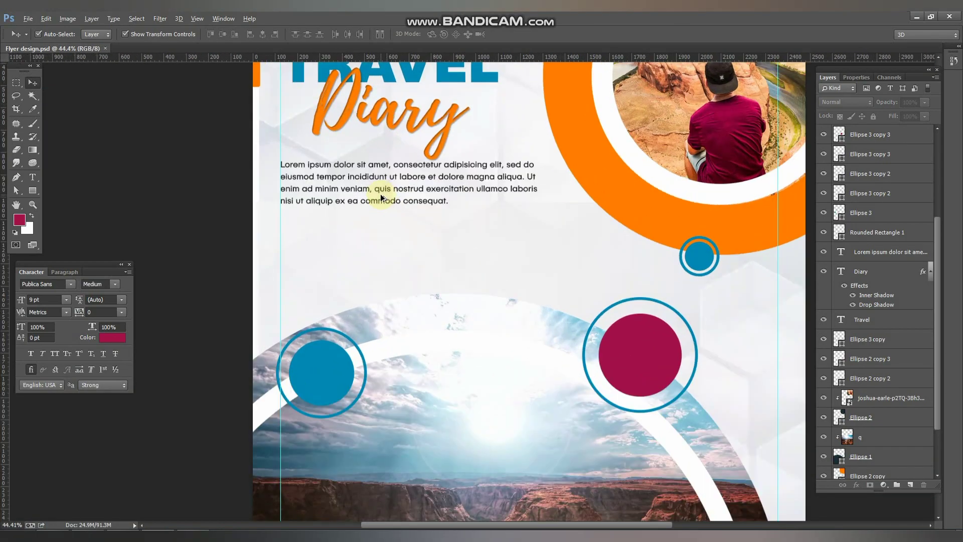
scroll(403, 203, "down", 1)
scroll(386, 211, "down", 1)
scroll(365, 209, "down", 2)
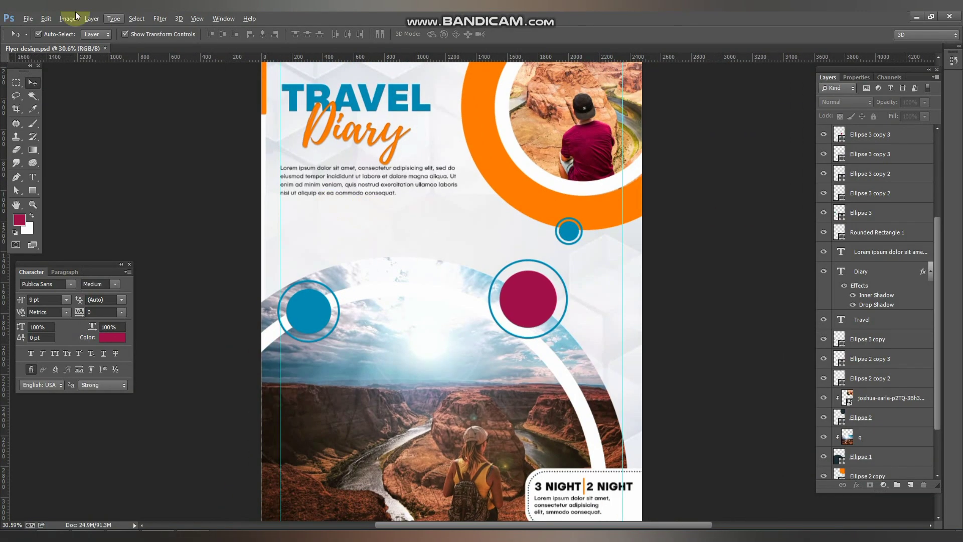
scroll(322, 234, "down", 1)
scroll(321, 233, "up", 1)
Give the white arch layer an Inner Shadow with size 40 and 31% opacity.
left_click(870, 358)
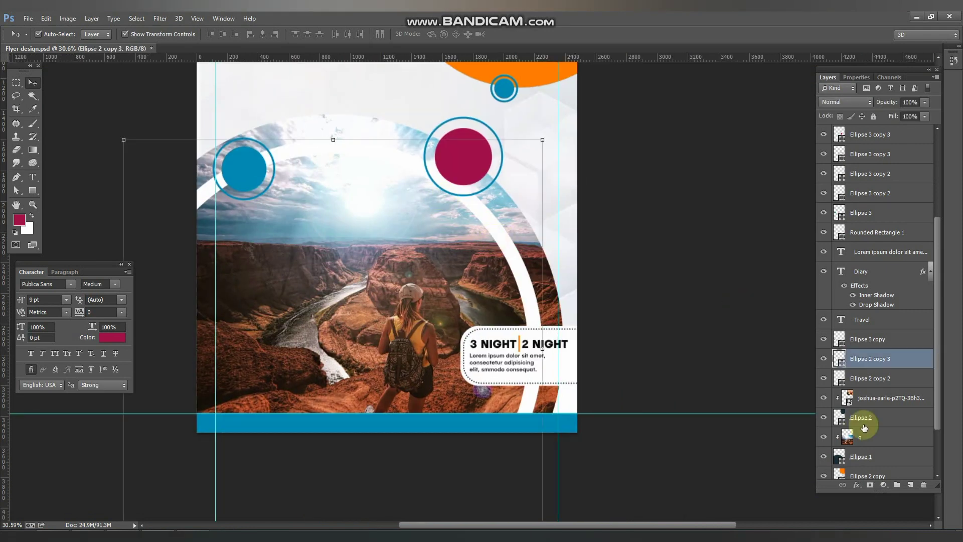
double_click(906, 360)
left_click(687, 238)
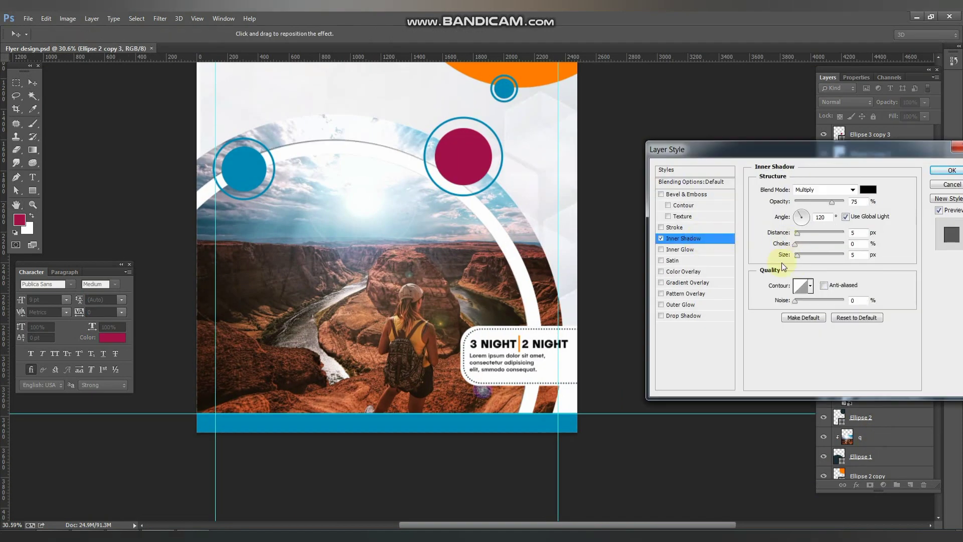
left_click_drag(796, 254, 805, 257)
left_click_drag(835, 204, 810, 199)
left_click(952, 170)
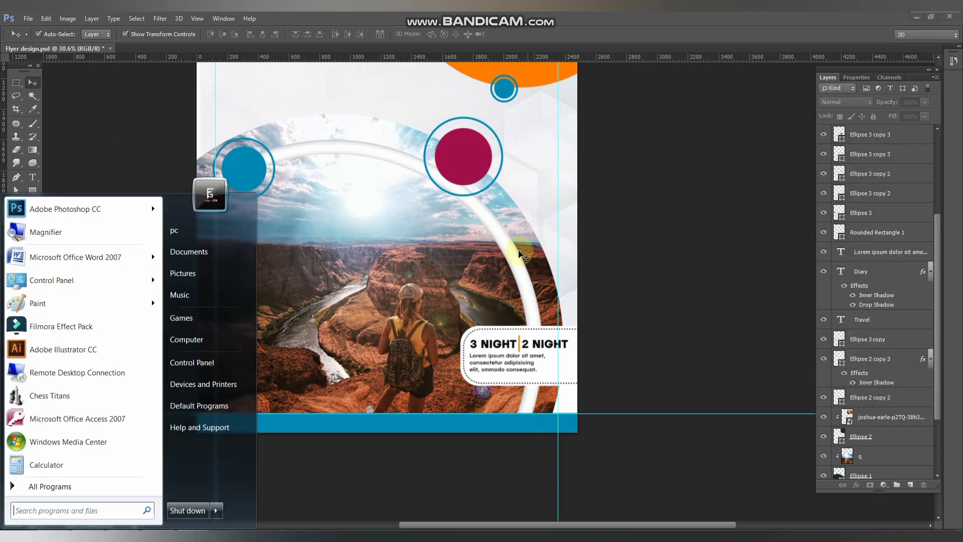
Add a Color Balance adjustment layer on top with Magenta-Green +31 and Yellow-Blue +33.
scroll(444, 296, "down", 3)
scroll(878, 189, "up", 5)
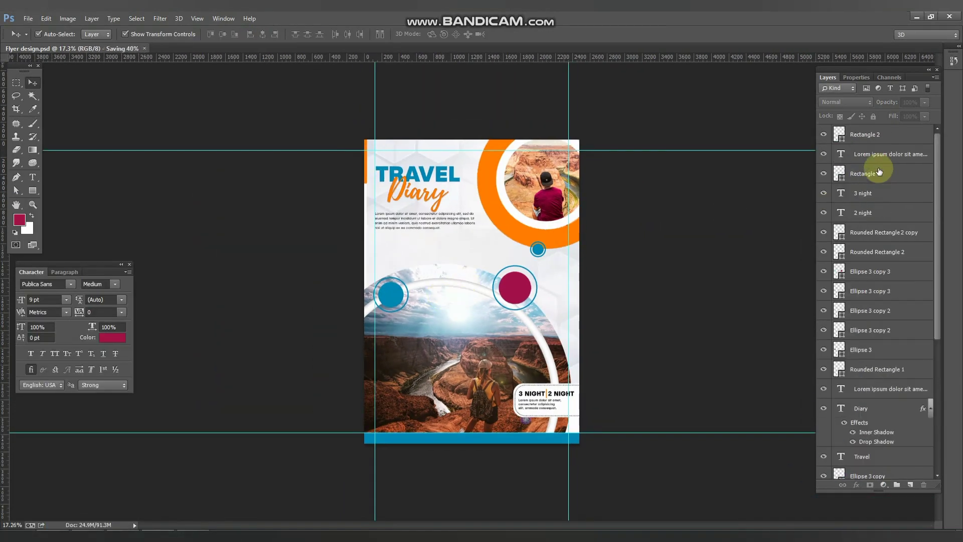
left_click(873, 134)
left_click(884, 484)
left_click(891, 359)
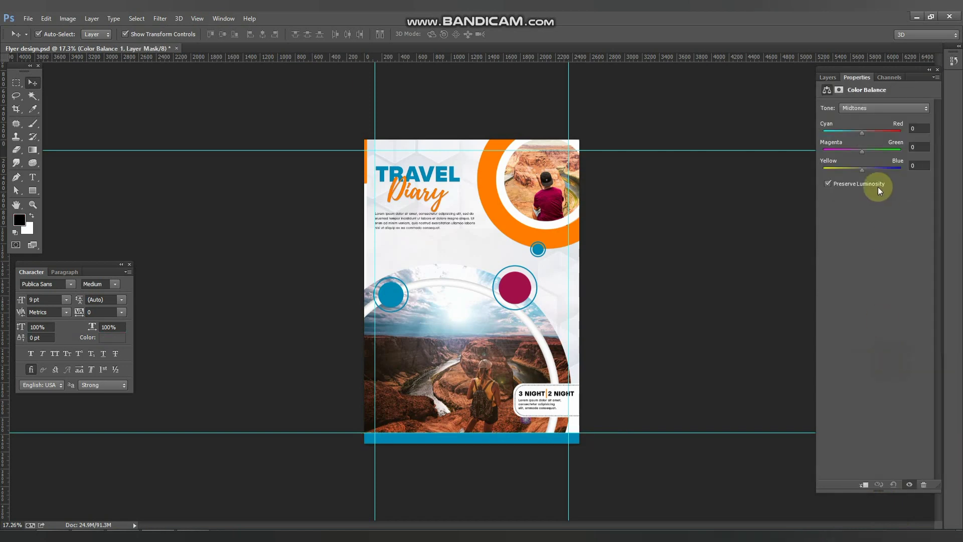
left_click_drag(880, 153, 874, 153)
left_click(876, 170)
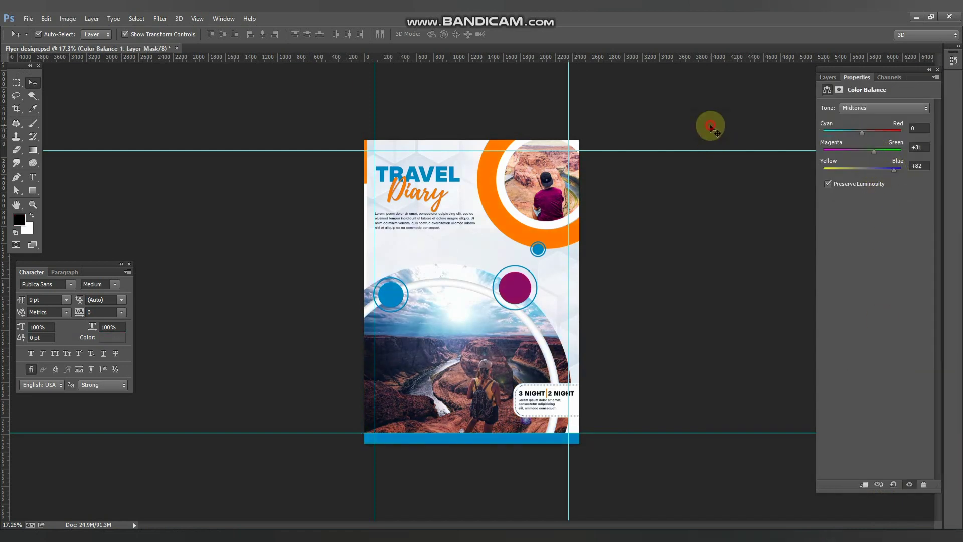
left_click(406, 218)
Move the TRAVEL Diary title and the intro paragraph up slightly.
scroll(392, 188, "up", 5)
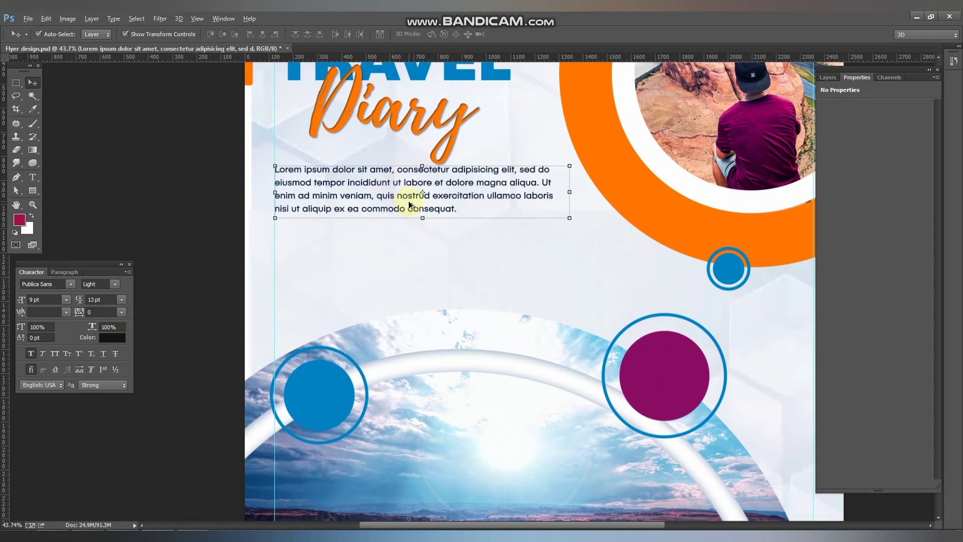
scroll(408, 204, "down", 2)
left_click(415, 120)
scroll(415, 130, "up", 2)
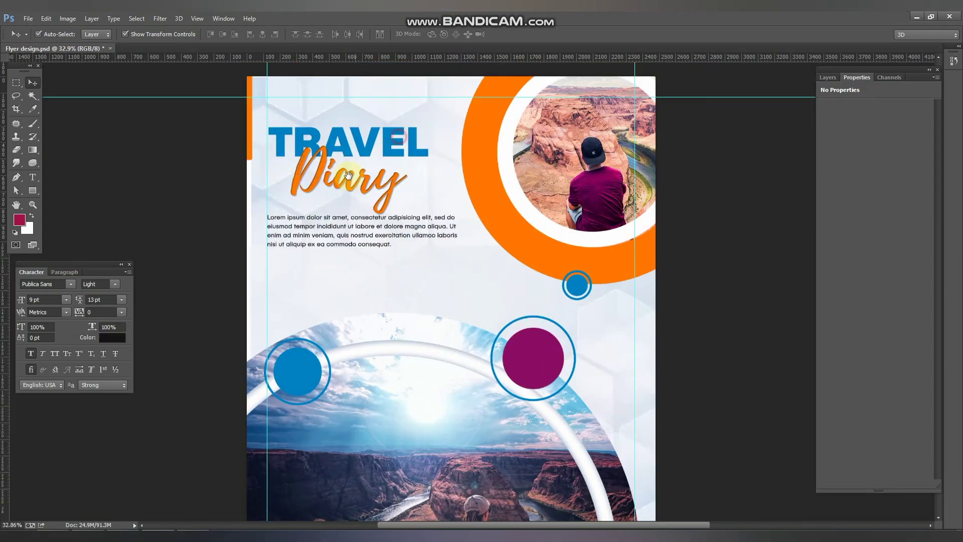
left_click_drag(363, 136, 363, 116)
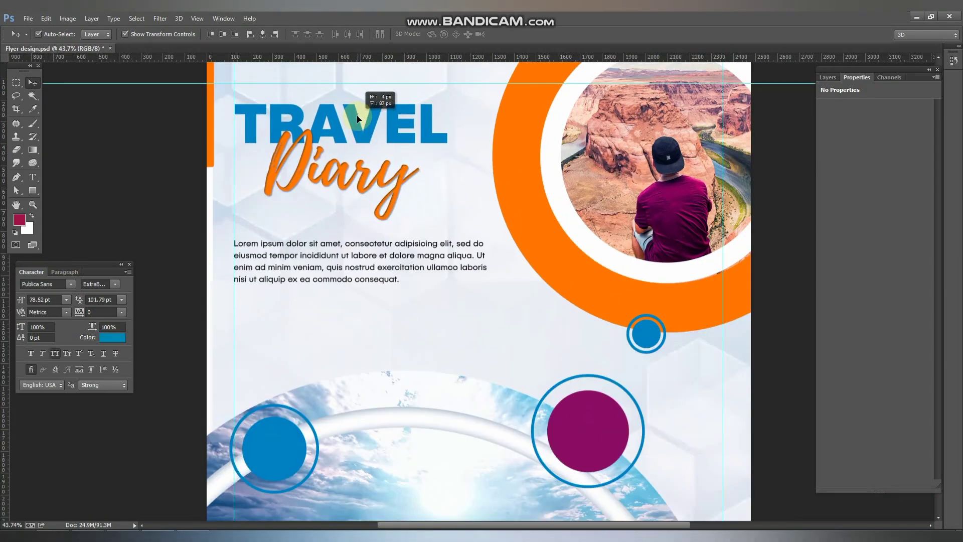
left_click_drag(337, 280, 337, 269)
Place a copy of the paragraph at the photo's bottom-left above the blue bar, and save.
scroll(230, 224, "down", 2)
scroll(258, 233, "down", 2)
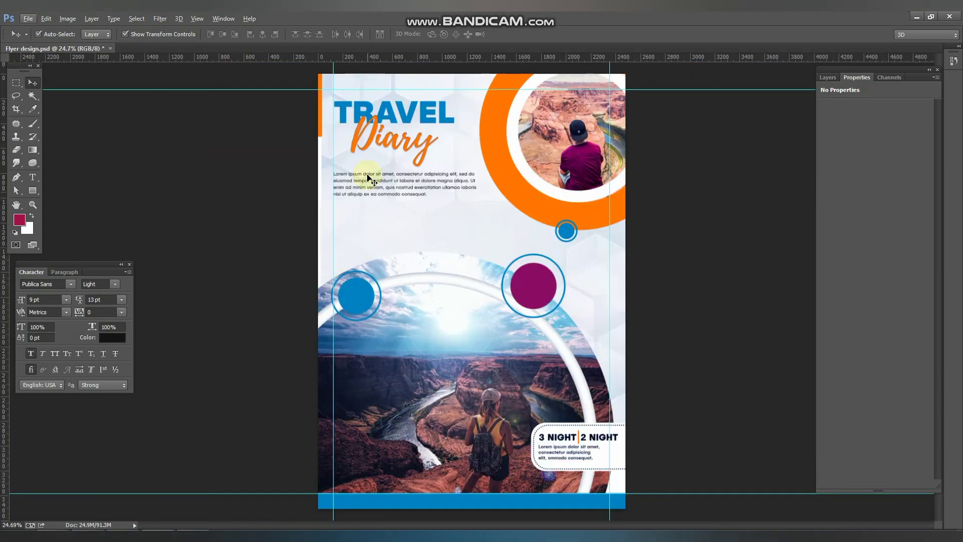
left_click_drag(369, 176, 386, 474)
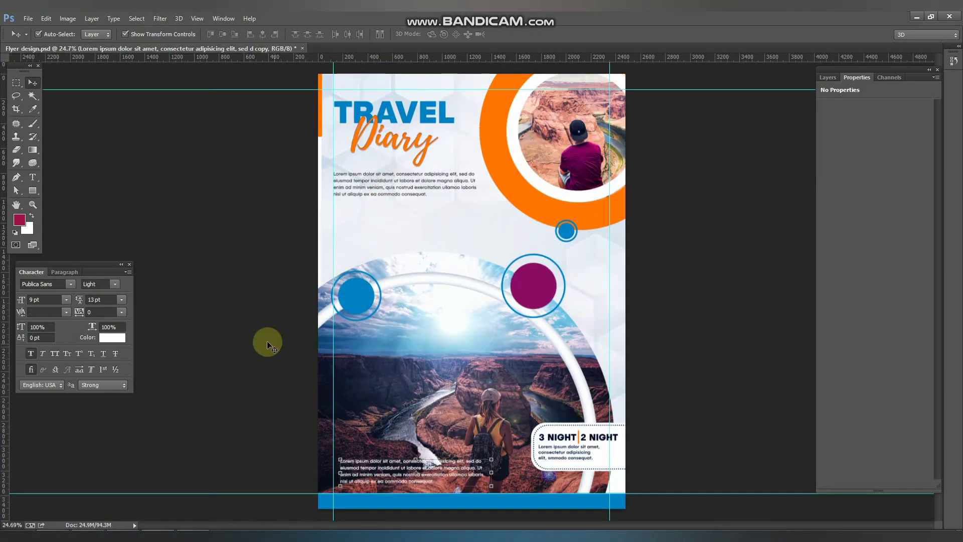
scroll(406, 474, "up", 5)
left_click_drag(421, 483, 398, 418)
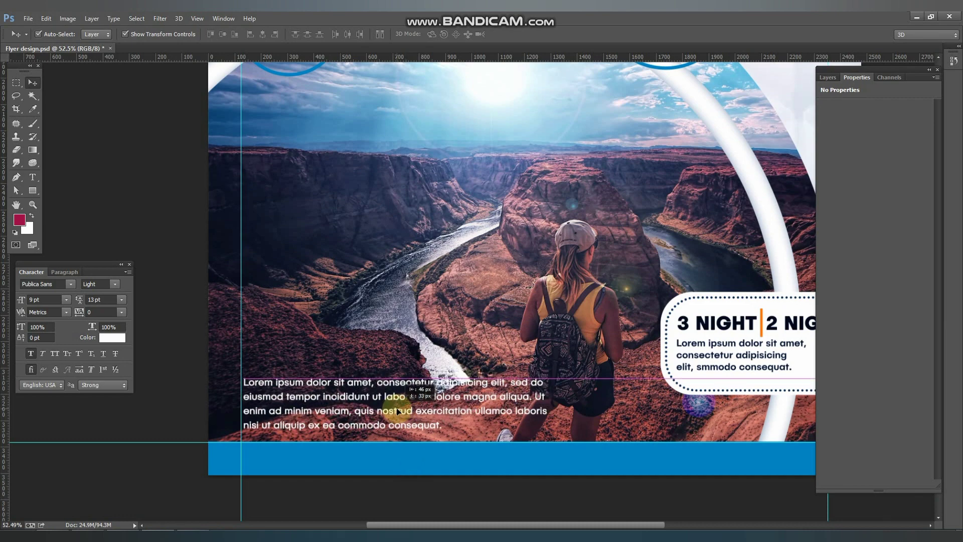
key("ctrl+s")
scroll(401, 372, "down", 1)
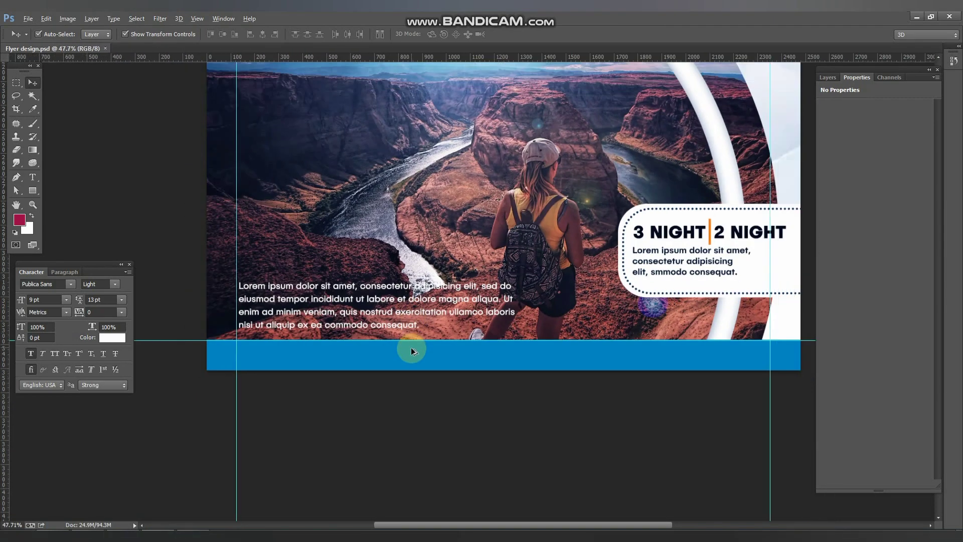
scroll(408, 348, "down", 2)
scroll(360, 351, "up", 3)
left_click(359, 350)
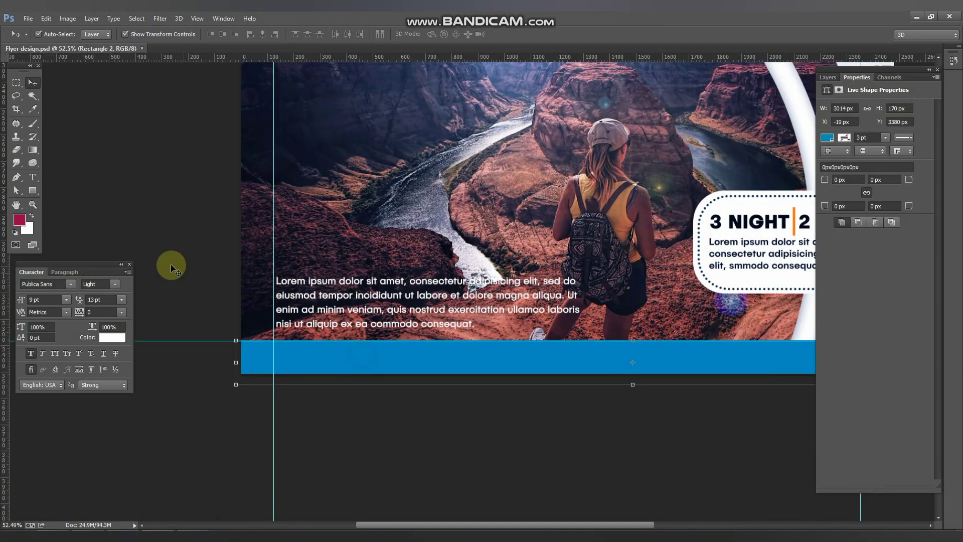
Slant the blue footer's left end by pulling its top-left anchor right, then shift the bar right.
left_click(12, 192)
left_click_drag(237, 342, 249, 344)
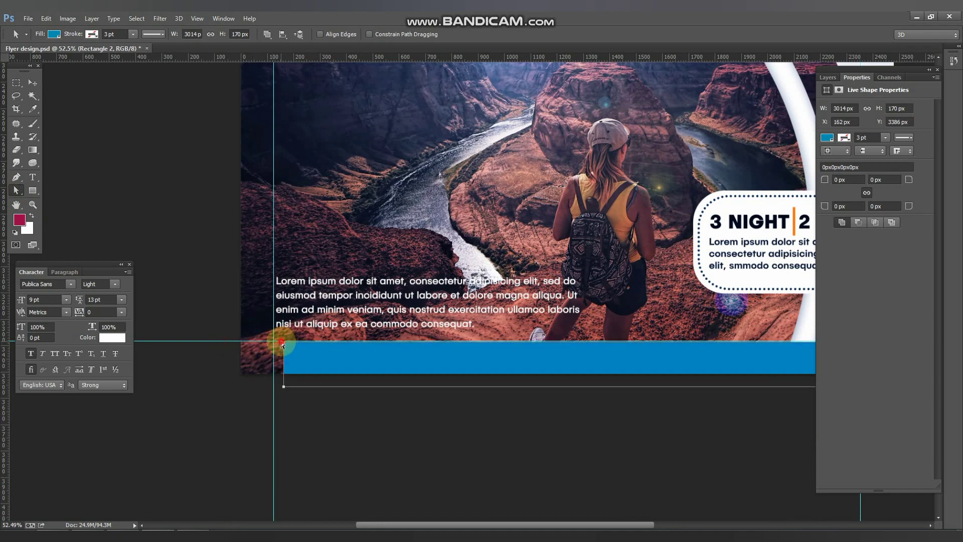
left_click(282, 343)
left_click_drag(285, 348, 312, 341)
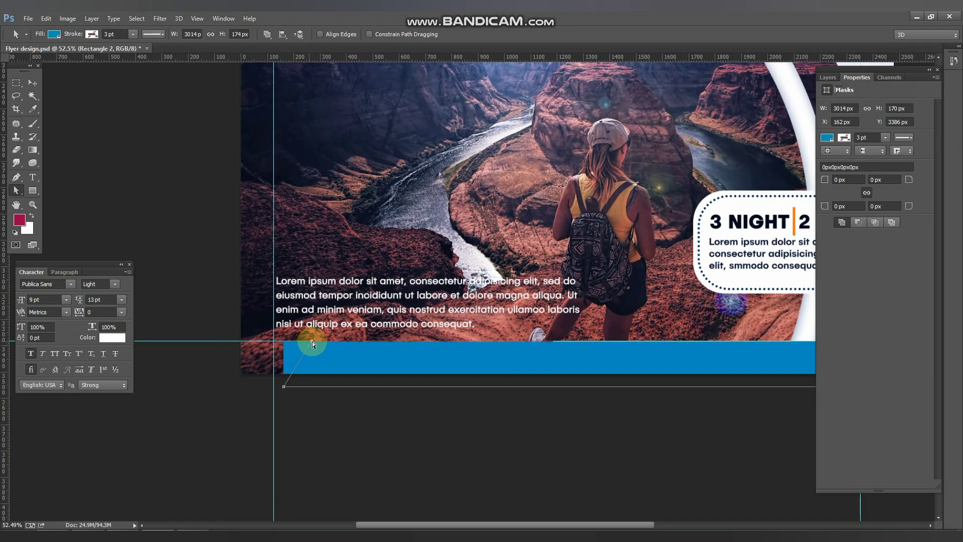
left_click(34, 83)
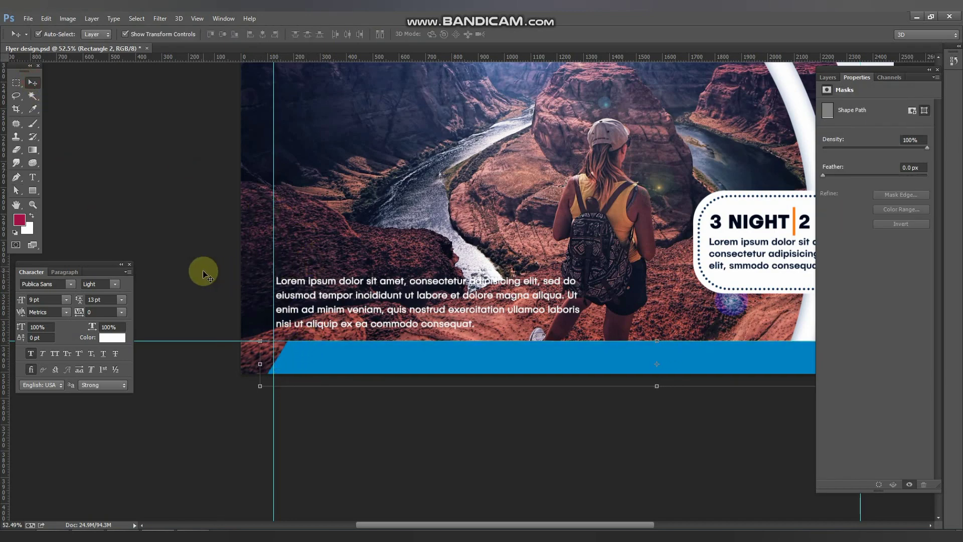
scroll(261, 351, "up", 5)
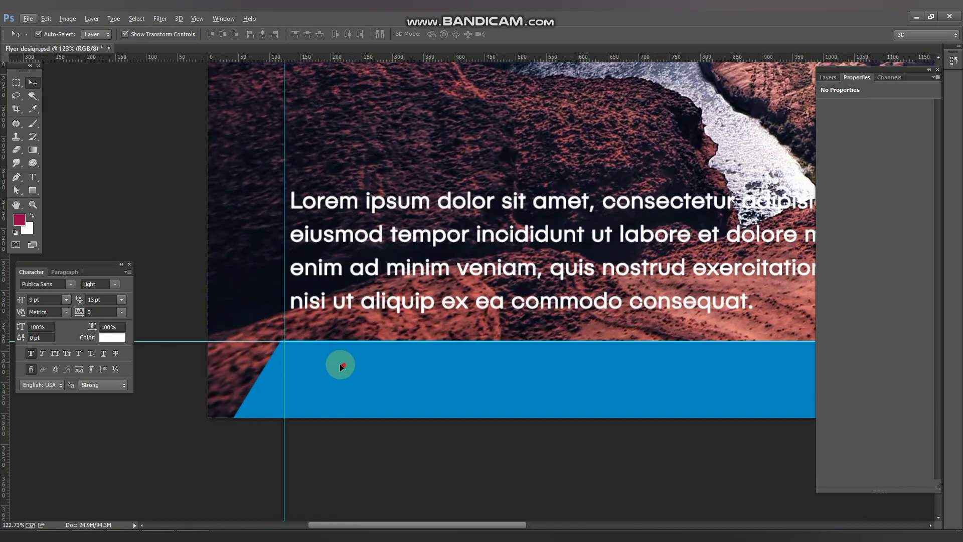
left_click_drag(339, 363, 430, 362)
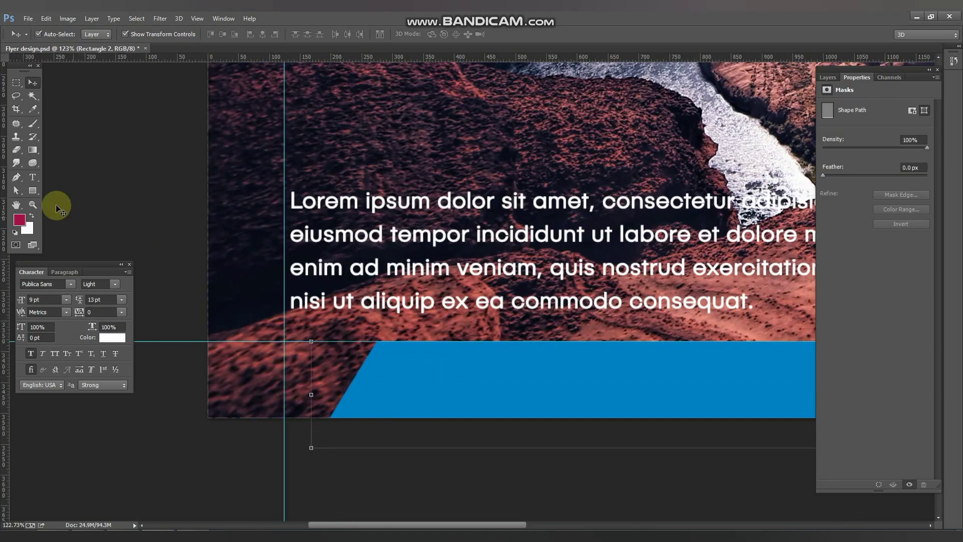
Draw a small rectangle at the flyer's bottom-left corner and fill it with orange.
left_click(33, 191)
left_click_drag(204, 394, 315, 428)
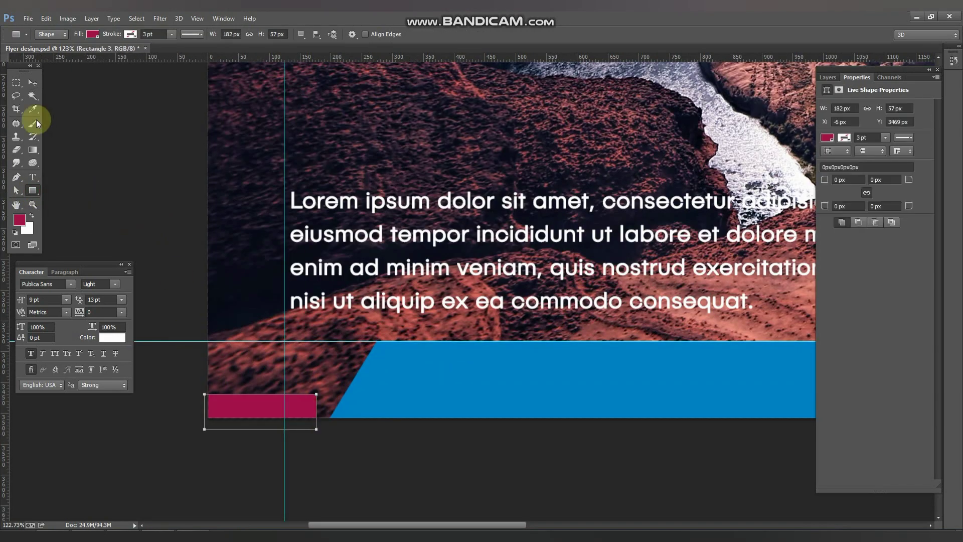
left_click(32, 82)
scroll(210, 259, "down", 3)
scroll(244, 294, "down", 2)
scroll(365, 151, "up", 5)
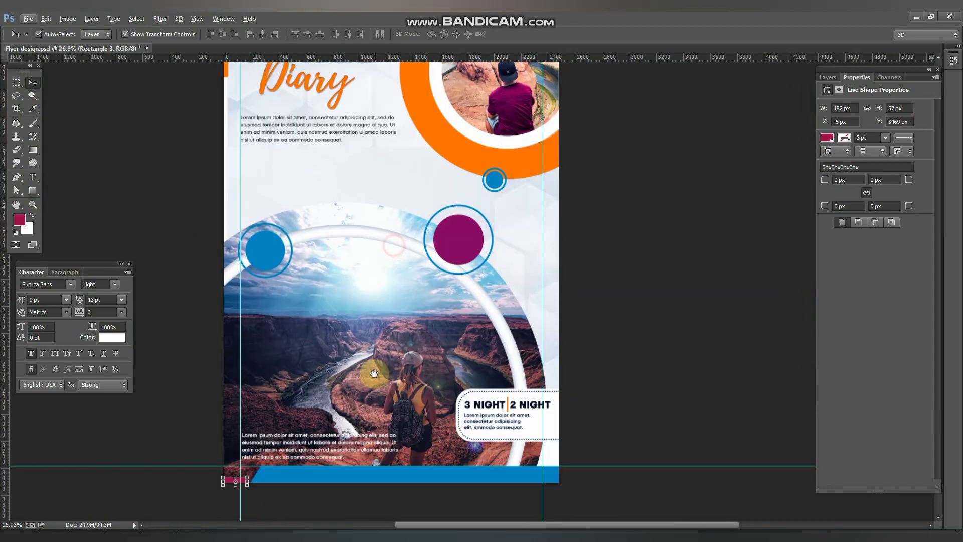
left_click(23, 222)
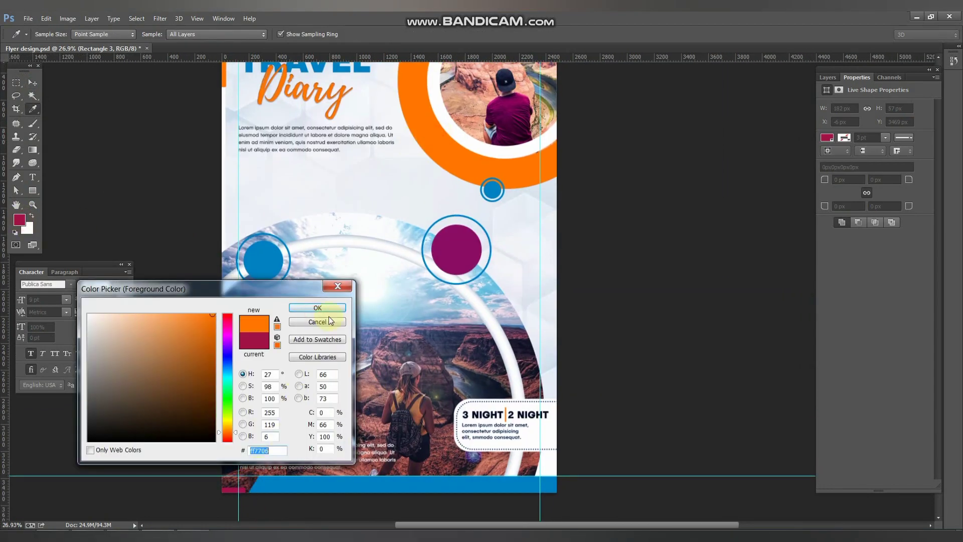
key("Return")
scroll(251, 466, "up", 5)
key("v")
key("alt+BackSpace")
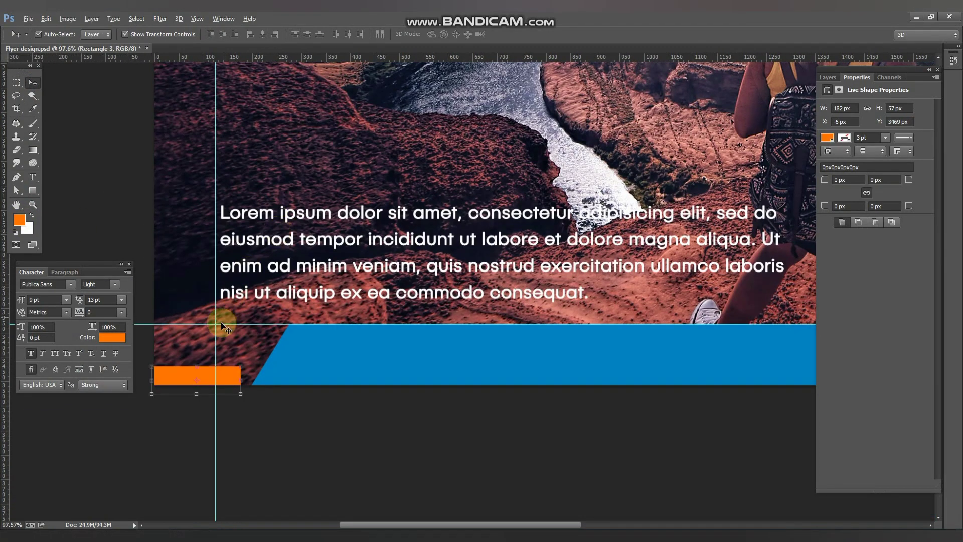
scroll(235, 377, "up", 3)
Change the label text so the tag reads 2 DAY | 2 NIGHT.
left_click(16, 190)
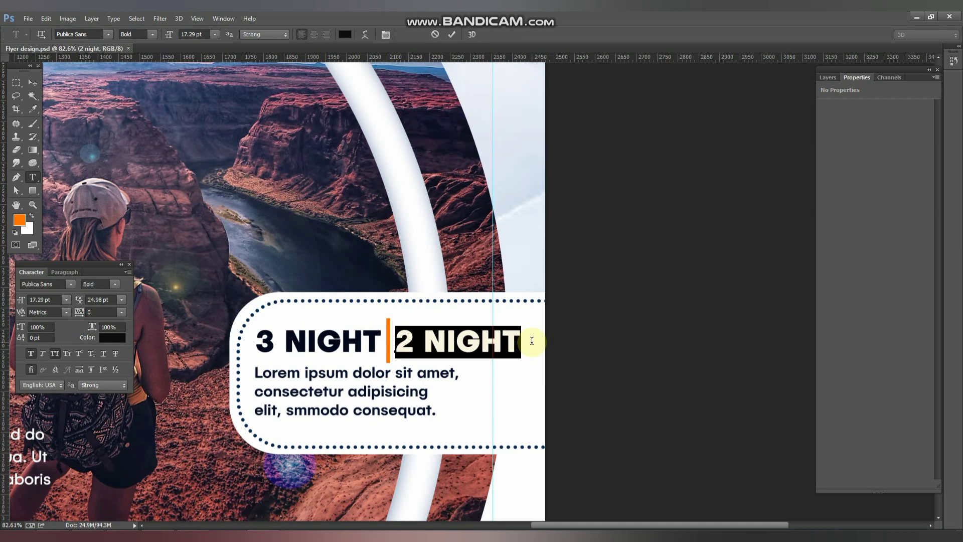
left_click(24, 81)
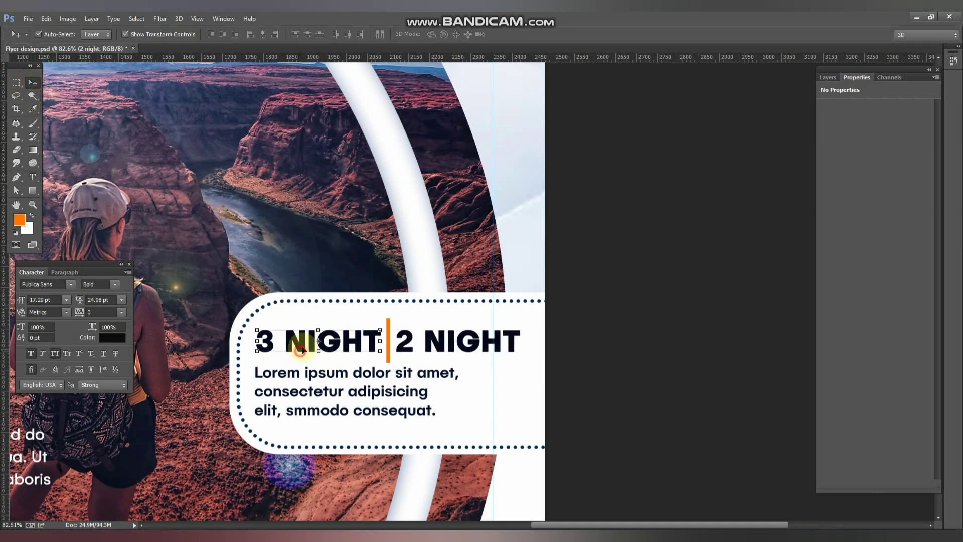
key("r")
left_click(283, 337)
key("t")
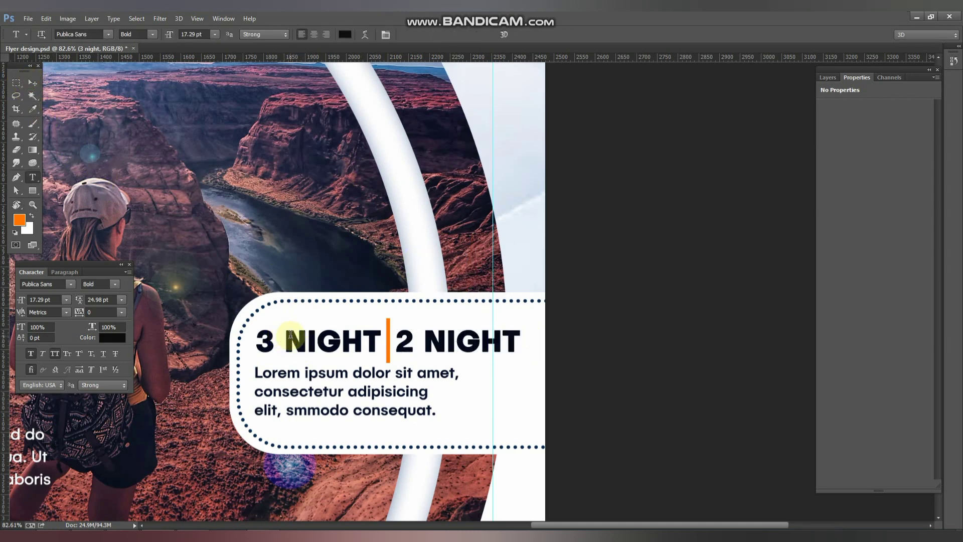
triple_click(291, 334)
type("2 DAY")
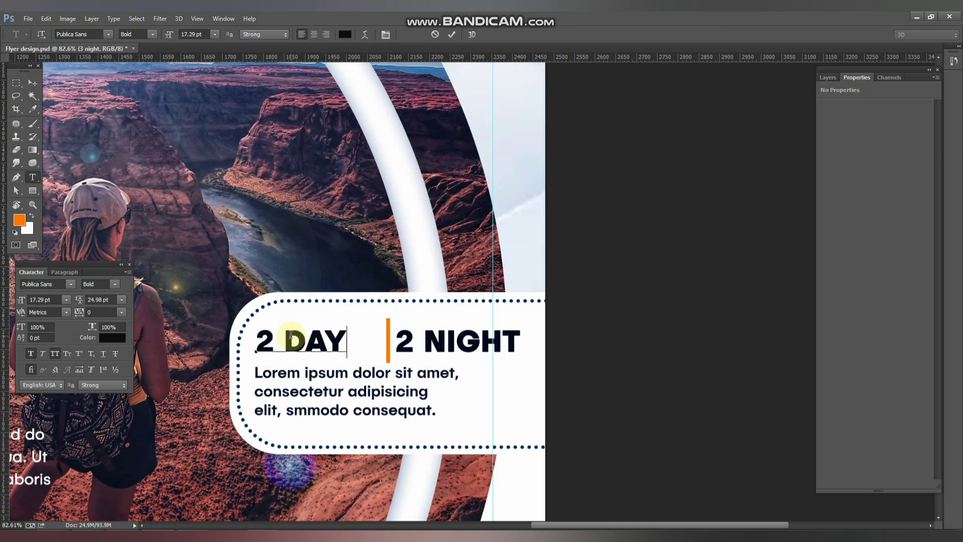
left_click(37, 82)
Move 2 DAY beside the orange divider and align it with 2 NIGHT and the divider.
scroll(323, 350, "up", 1)
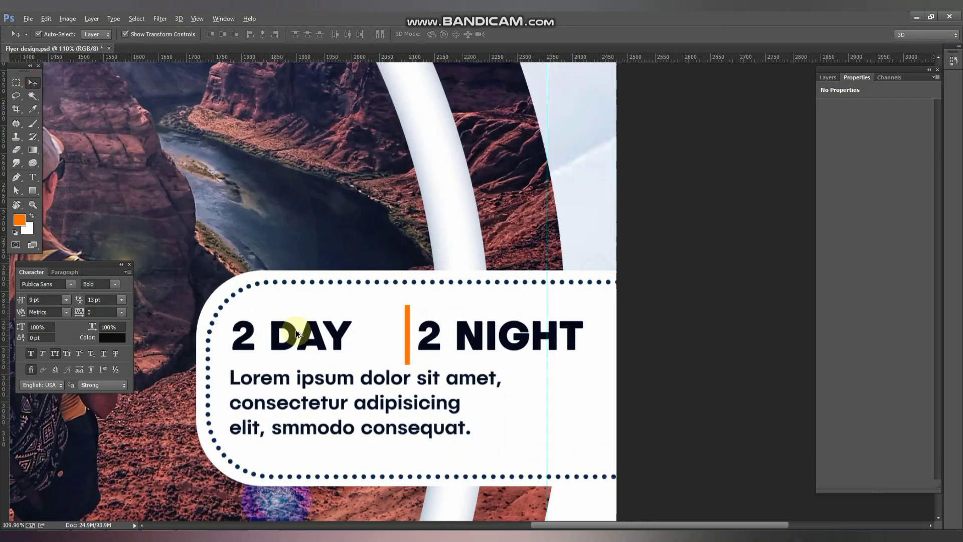
scroll(323, 350, "up", 1)
left_click_drag(303, 340, 373, 354)
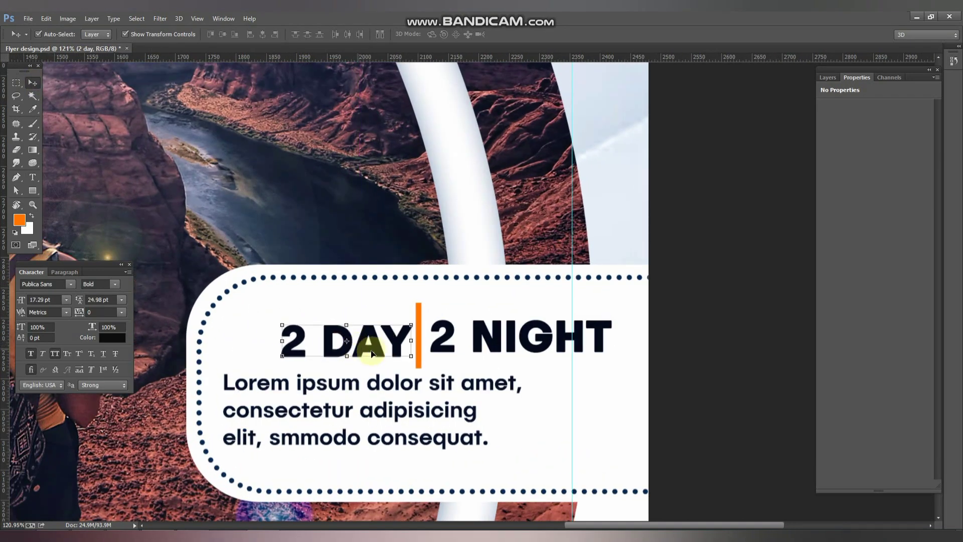
left_click(440, 340, "shift")
left_click(419, 306, "shift")
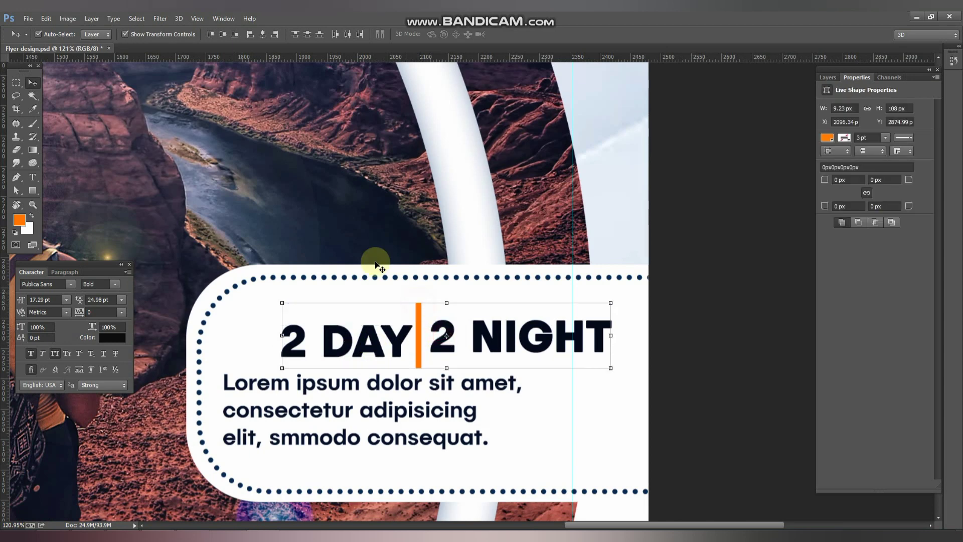
left_click(234, 35)
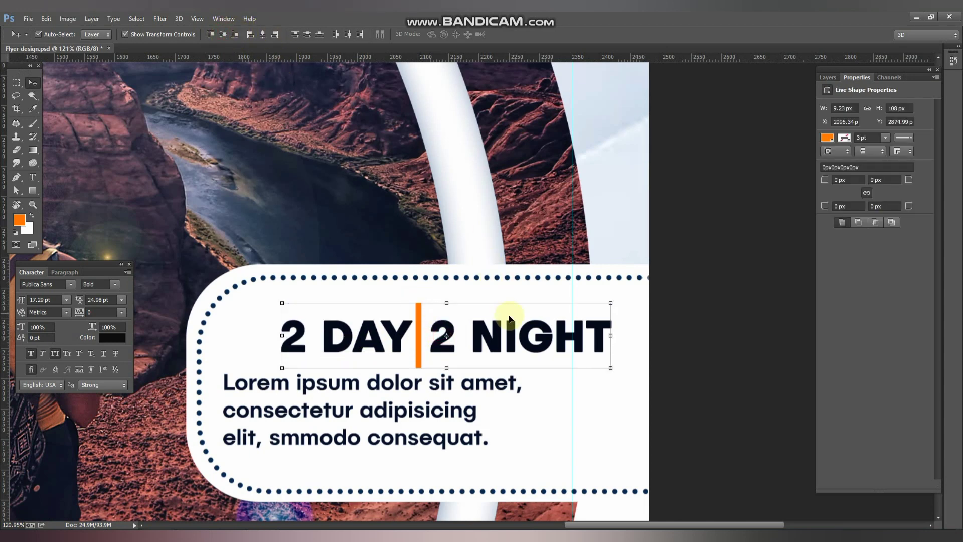
key("shift+Left")
key("shift+Left")
key("shift+Left")
key("shift+Left")
key("shift+Left")
key("shift+Left")
key("shift+Left")
key("shift+Left")
key("shift+Left")
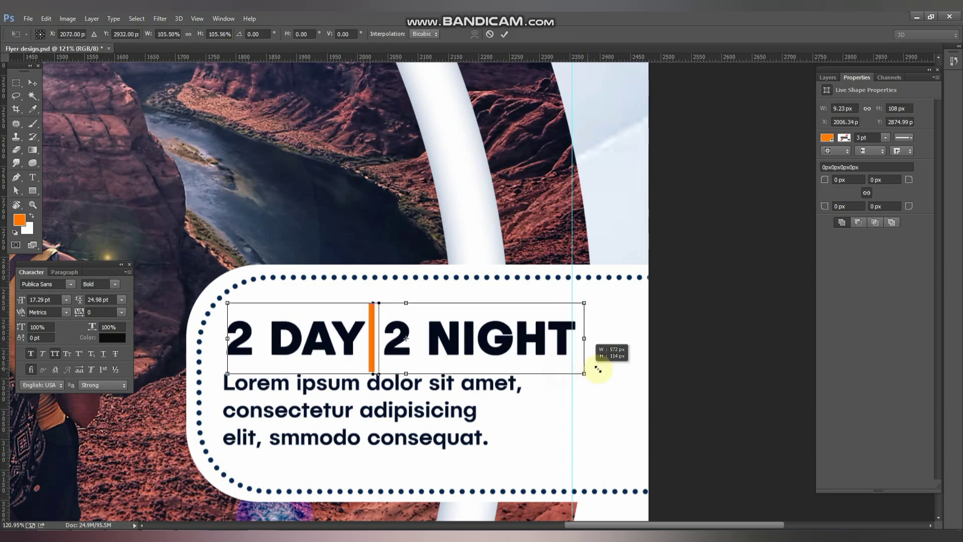
Resize and reposition the 2 DAY | 2 NIGHT label group with Free Transform.
left_click_drag(557, 369, 635, 384)
left_click_drag(577, 348, 566, 341)
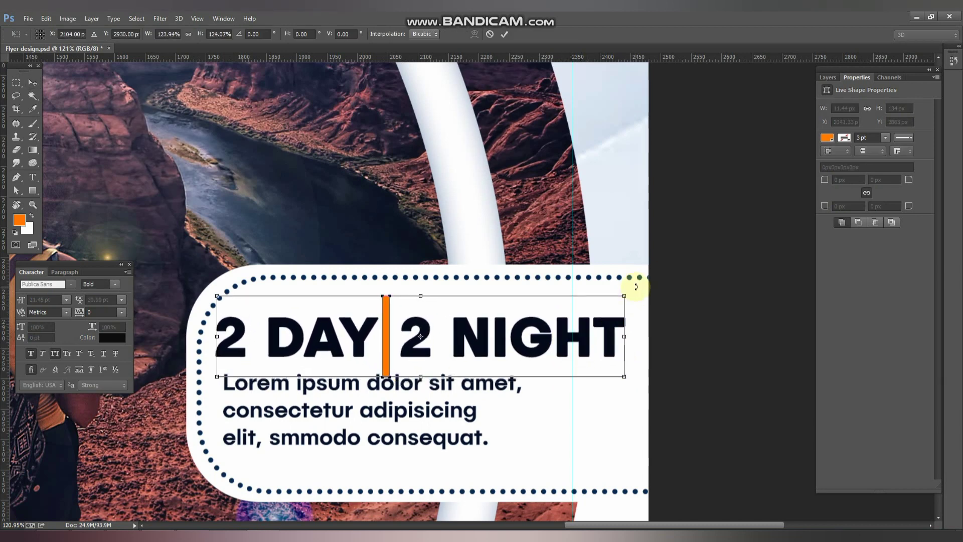
left_click_drag(624, 295, 572, 300)
key("Return")
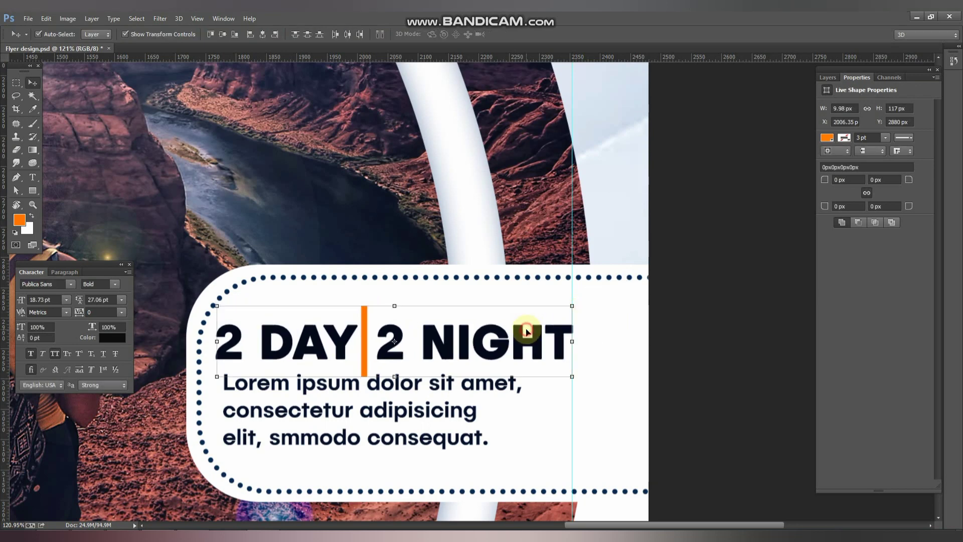
key("shift+Down")
Left-align the paragraph beneath the label with the label.
left_click(411, 414)
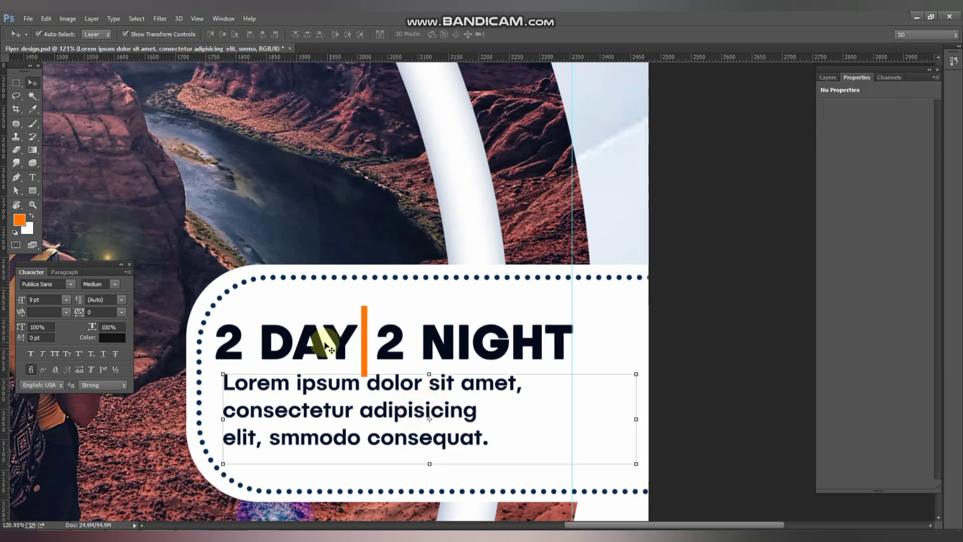
left_click(321, 341, "shift")
left_click(249, 34)
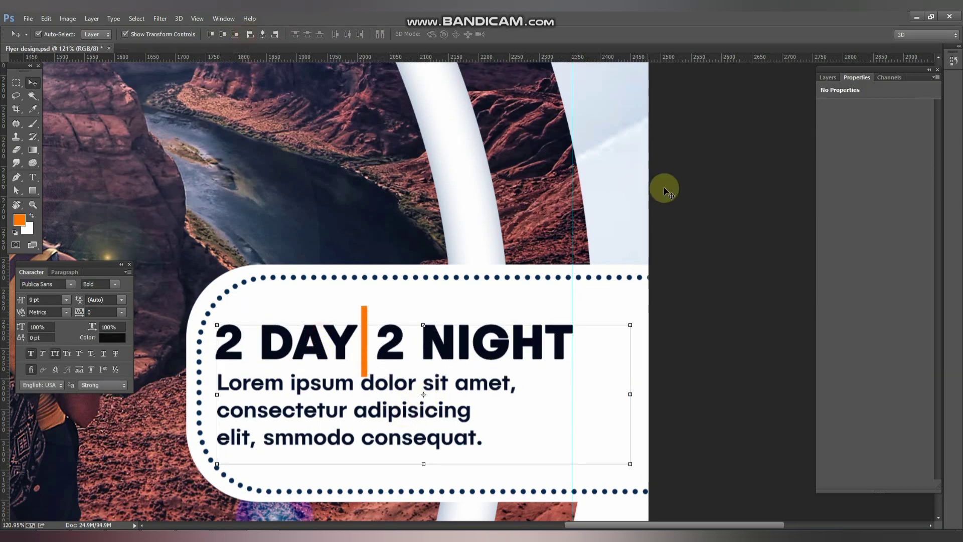
left_click(665, 187)
key("ctrl+0")
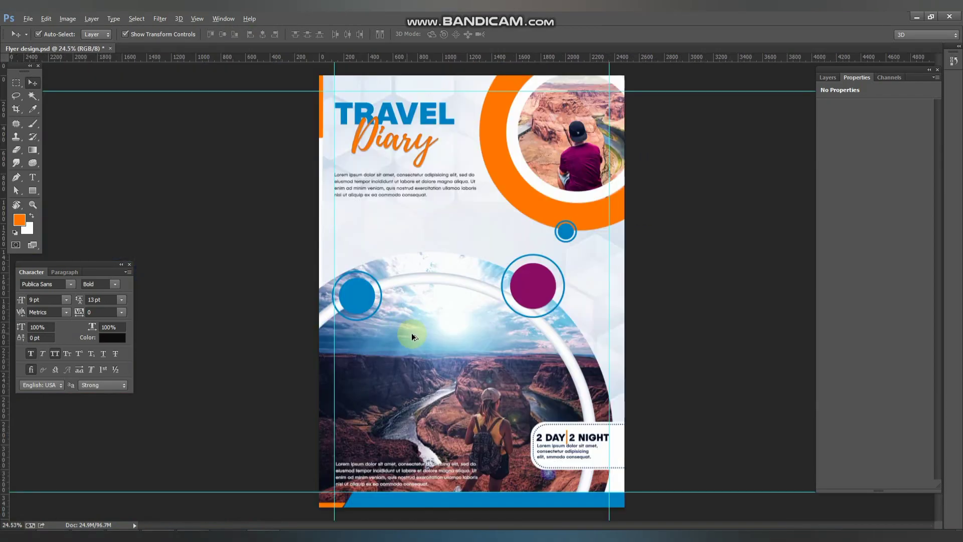
Save the flyer as a JPEG file.
key("shift+ctrl+s")
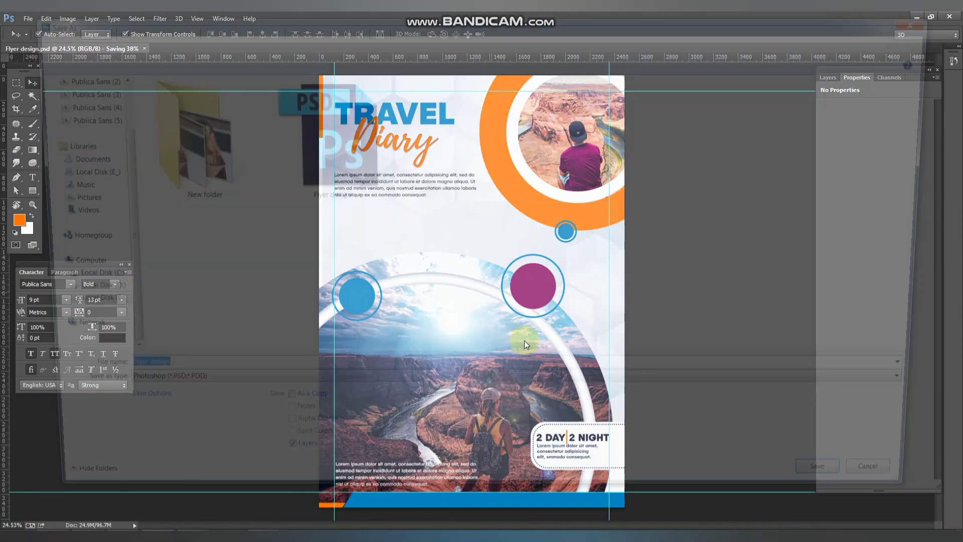
left_click(408, 394)
left_click(135, 260)
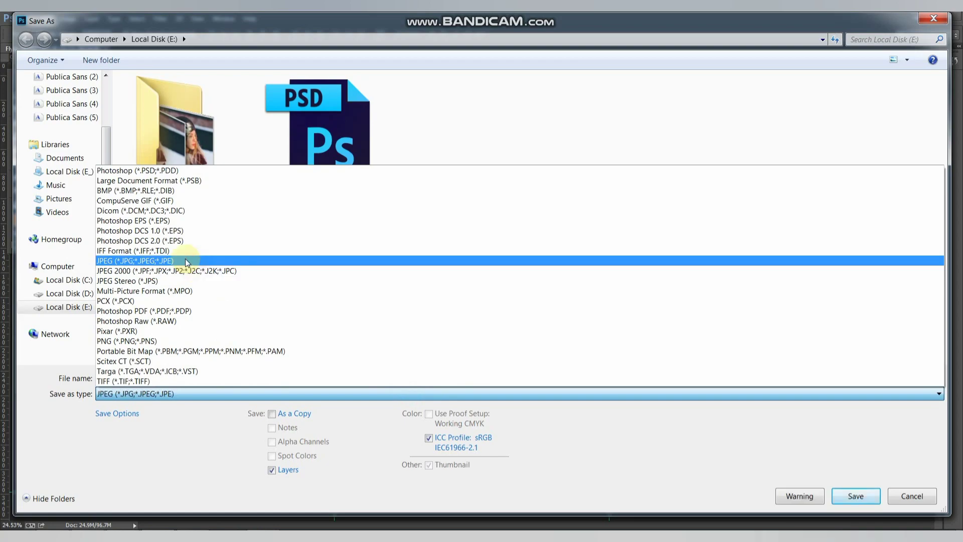
key("Return")
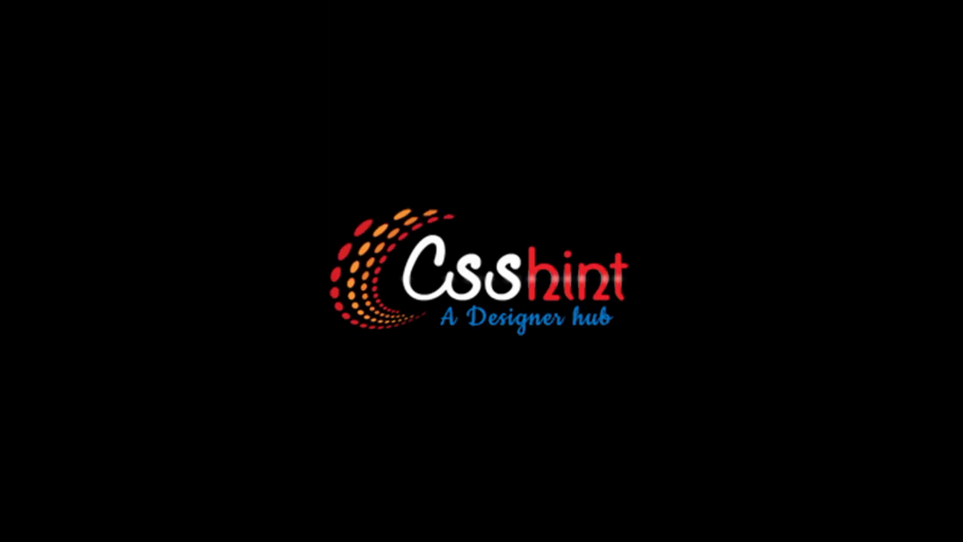